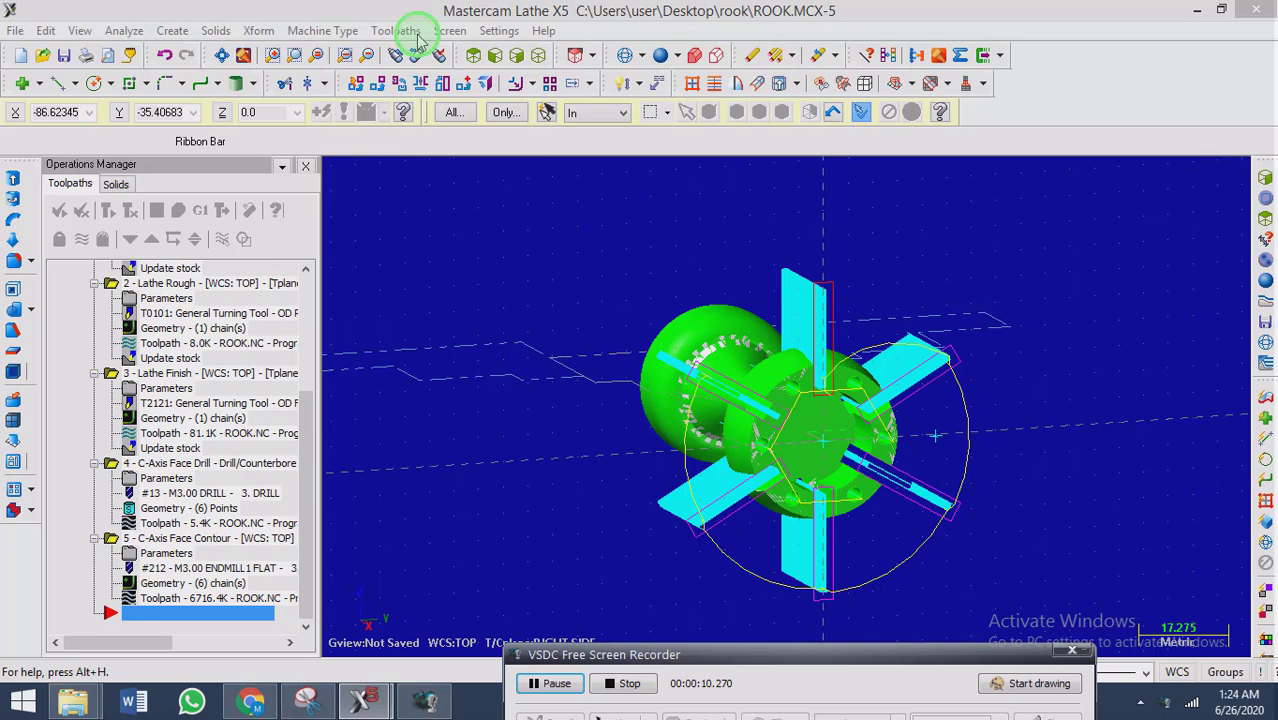
click(420, 37)
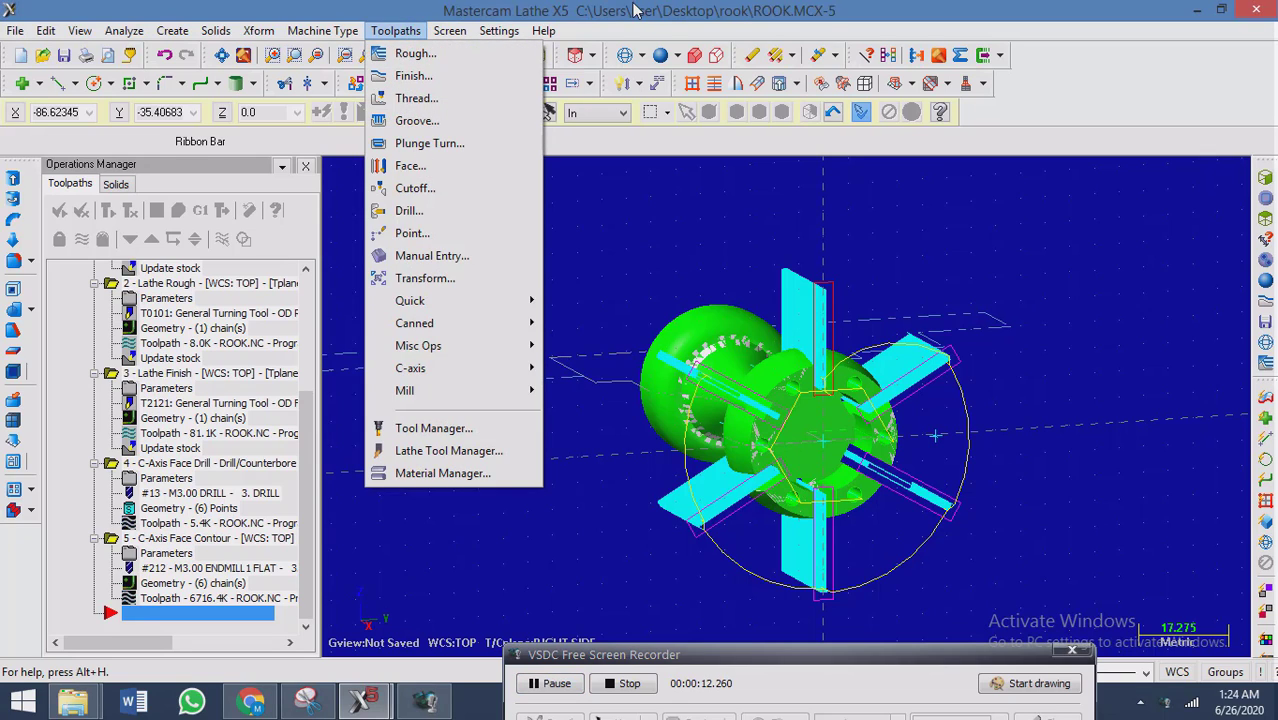
click(838, 460)
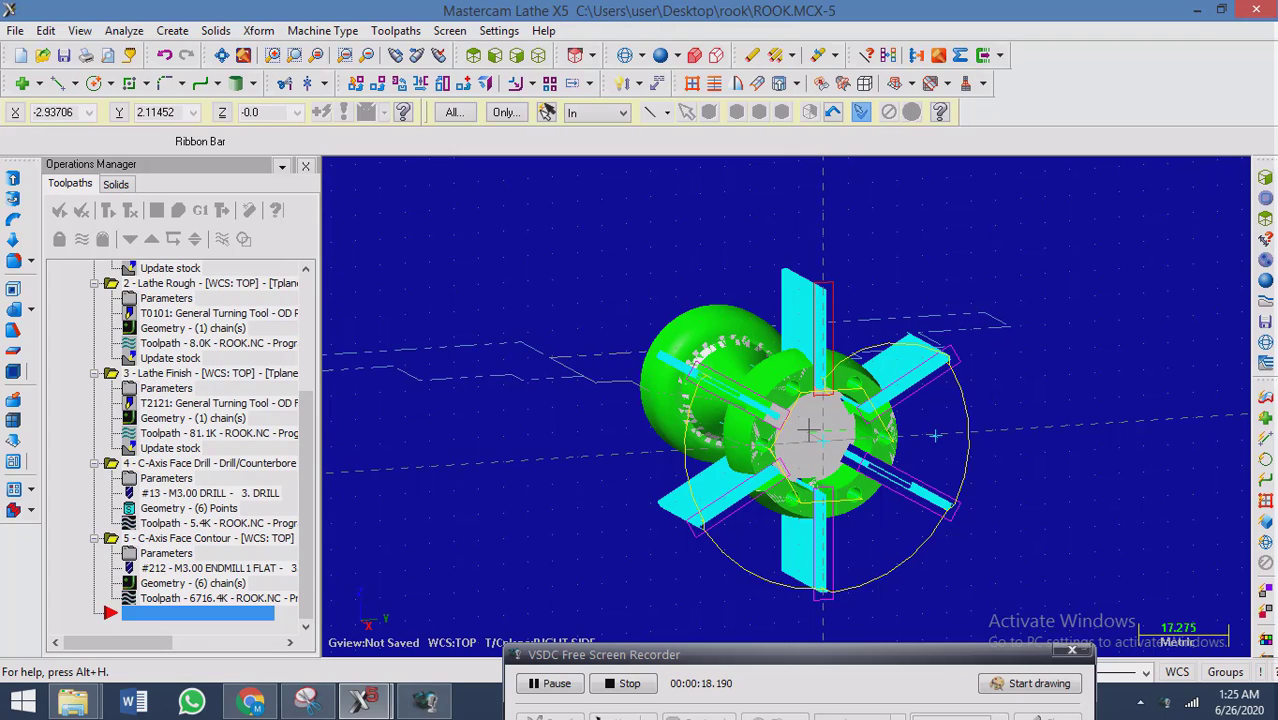
click(392, 31)
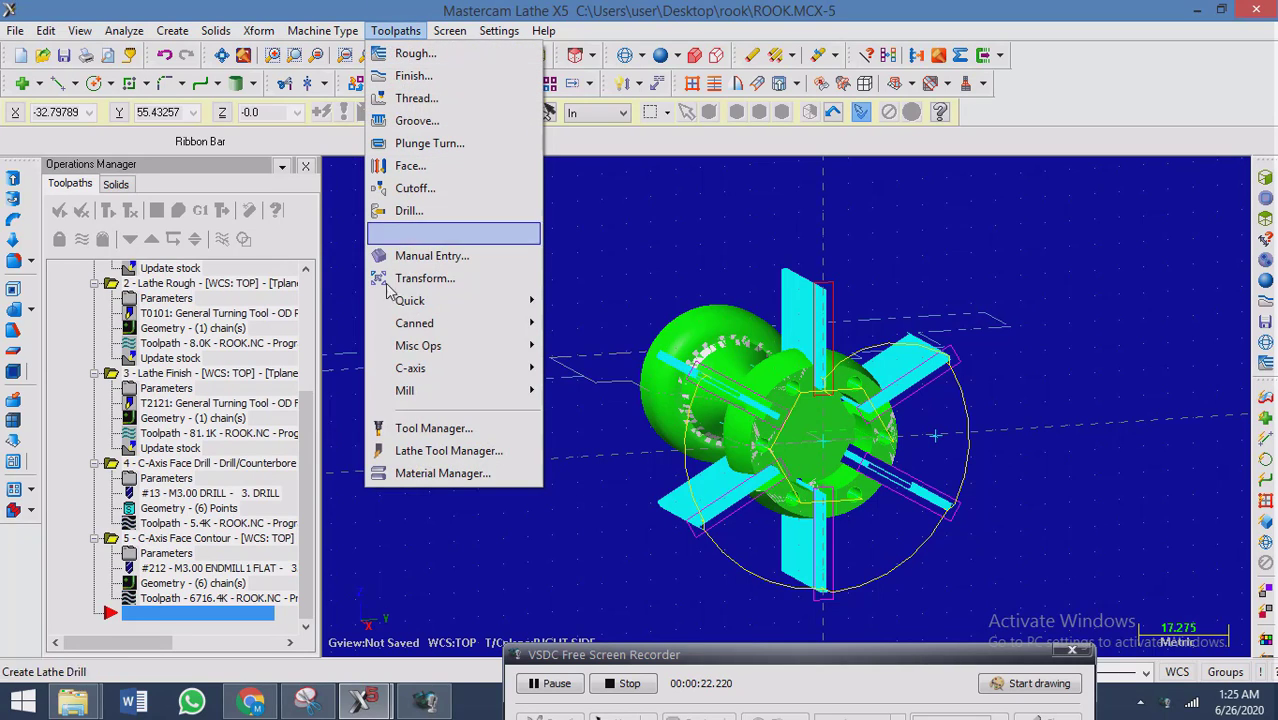
mouse_move(443, 378)
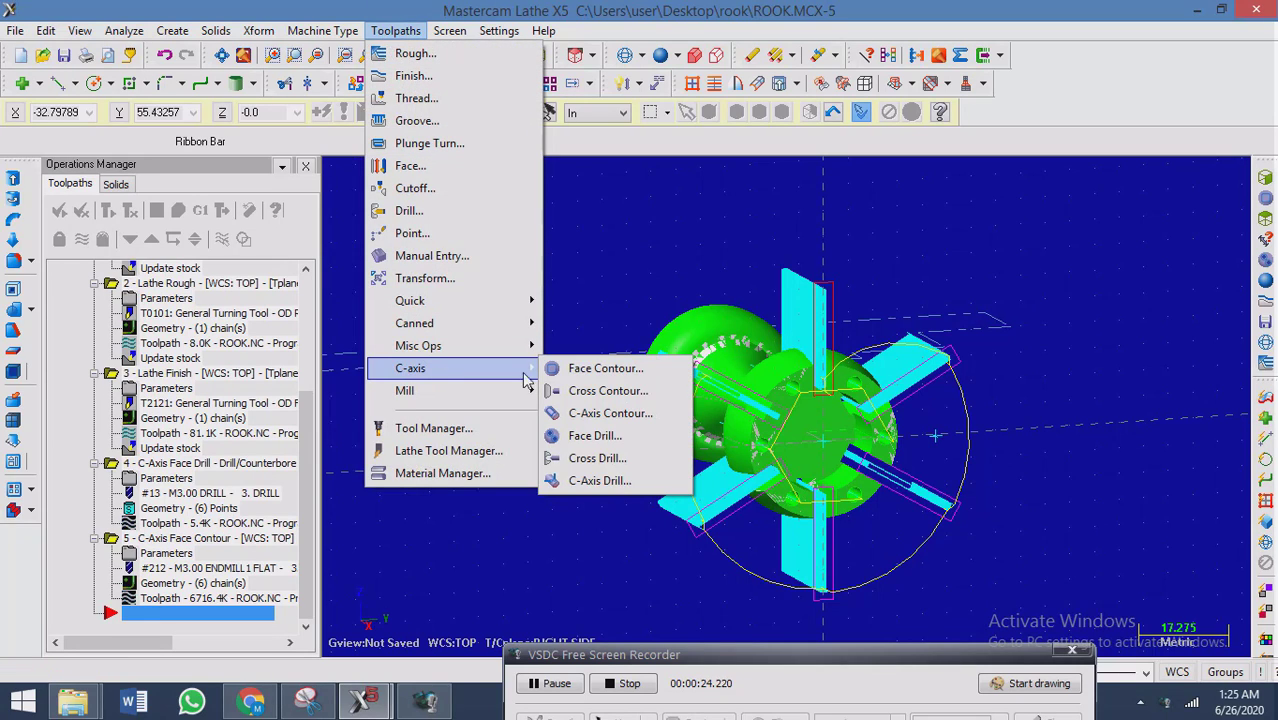
click(617, 372)
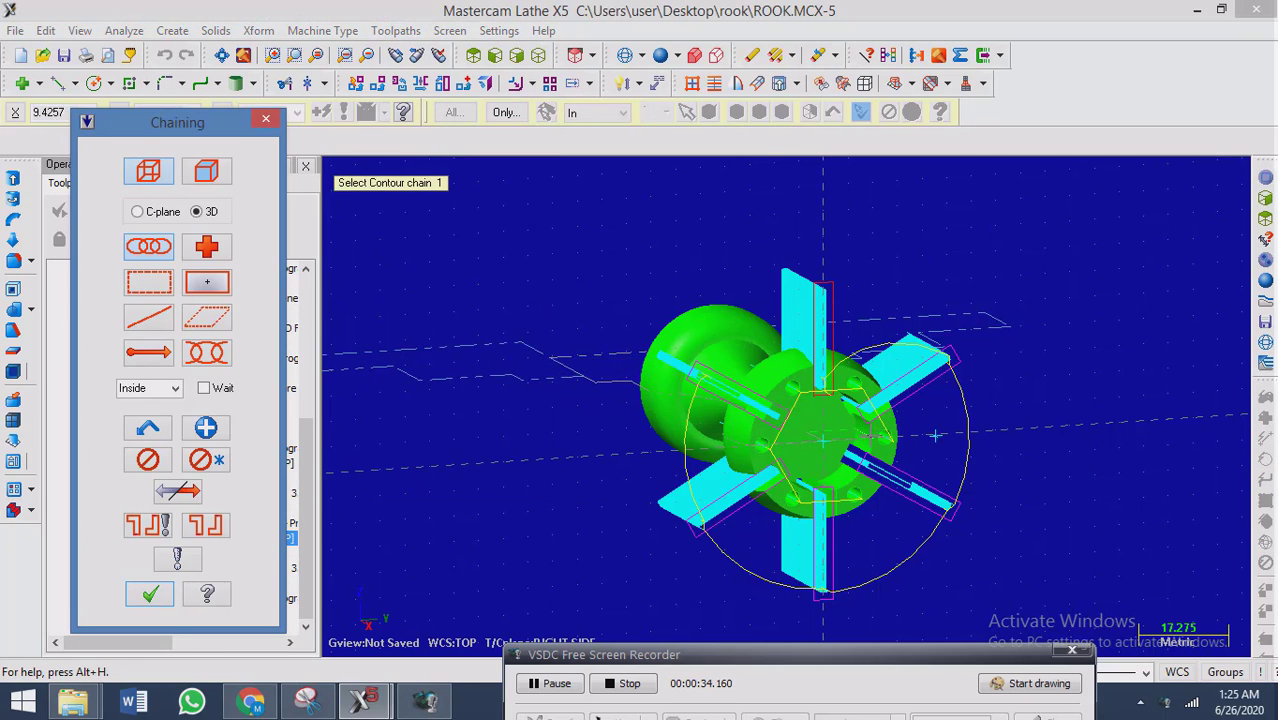
scroll(935, 435, up, 3)
scroll(1002, 432, up, 2)
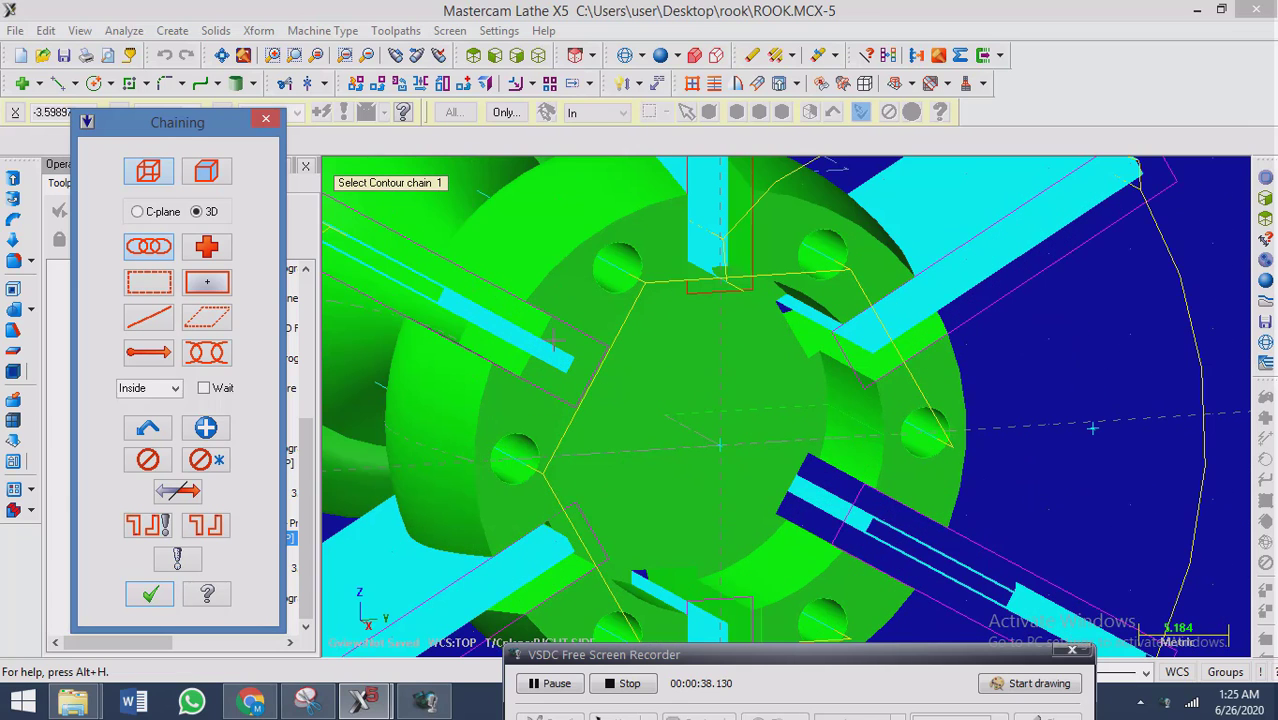
Draw a circle of radius 10 centred on the part axis at the front face, picking its radius from the bore edge.
click(93, 82)
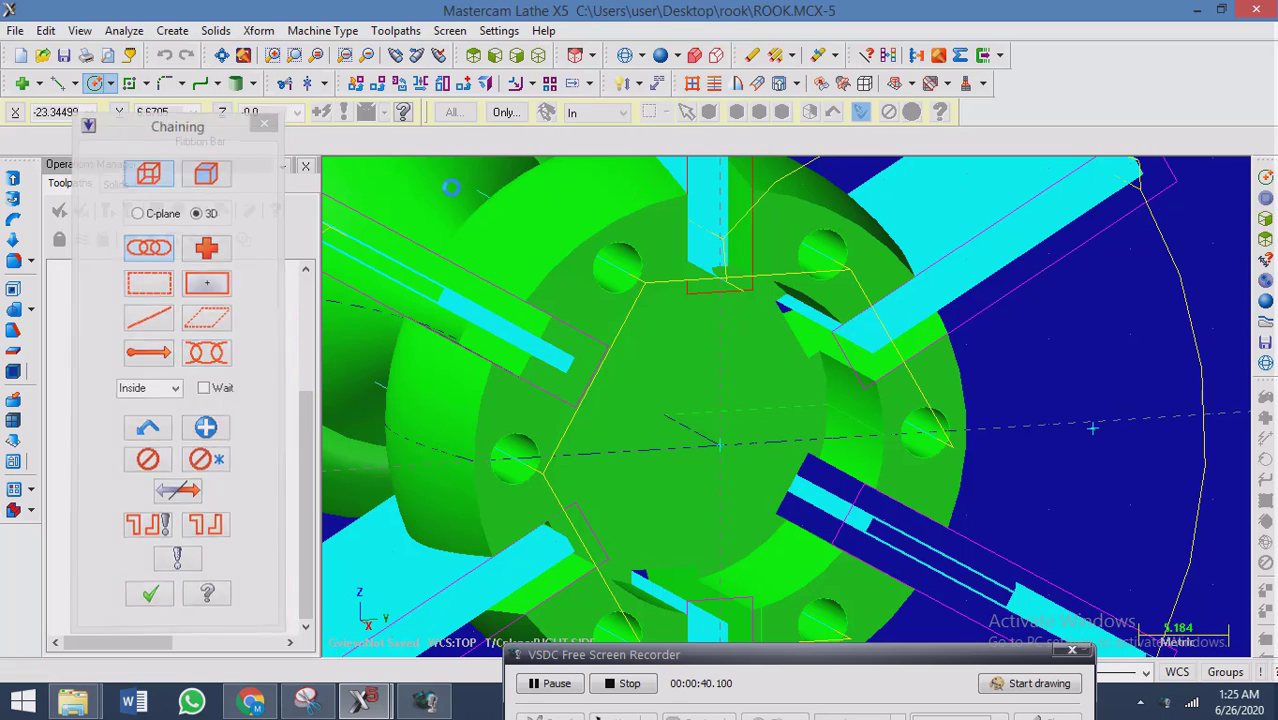
click(720, 444)
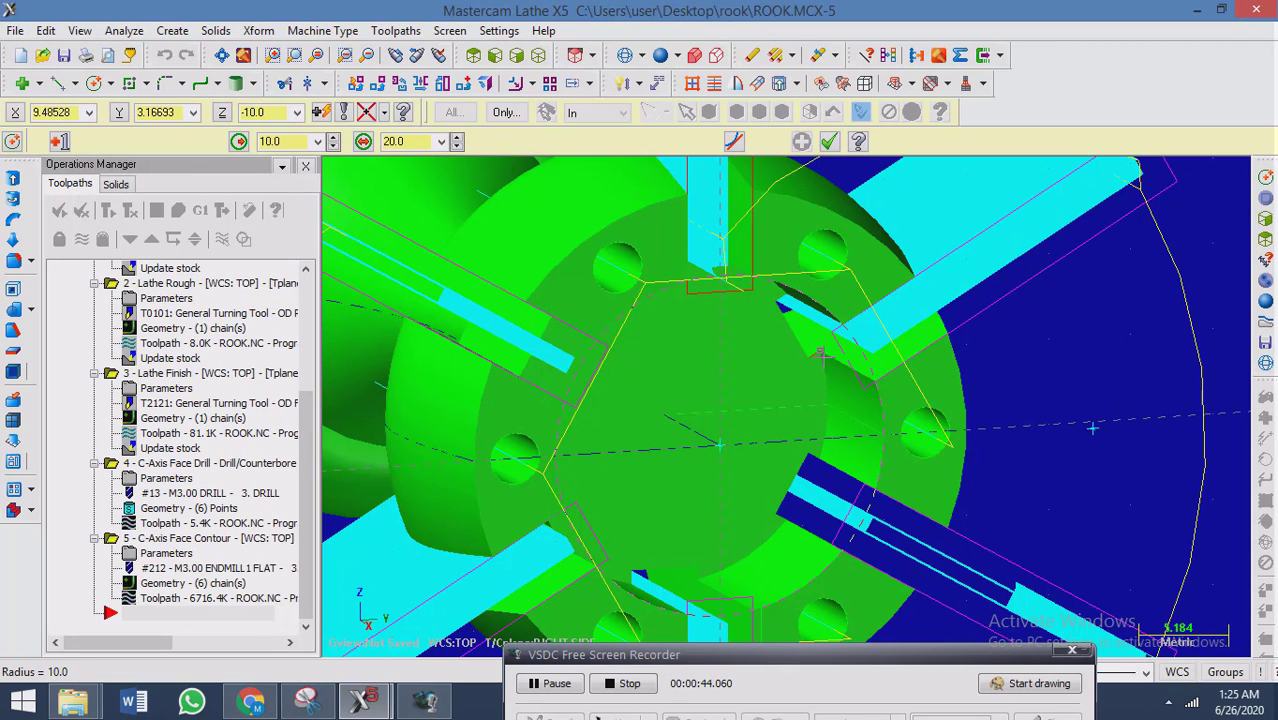
click(820, 358)
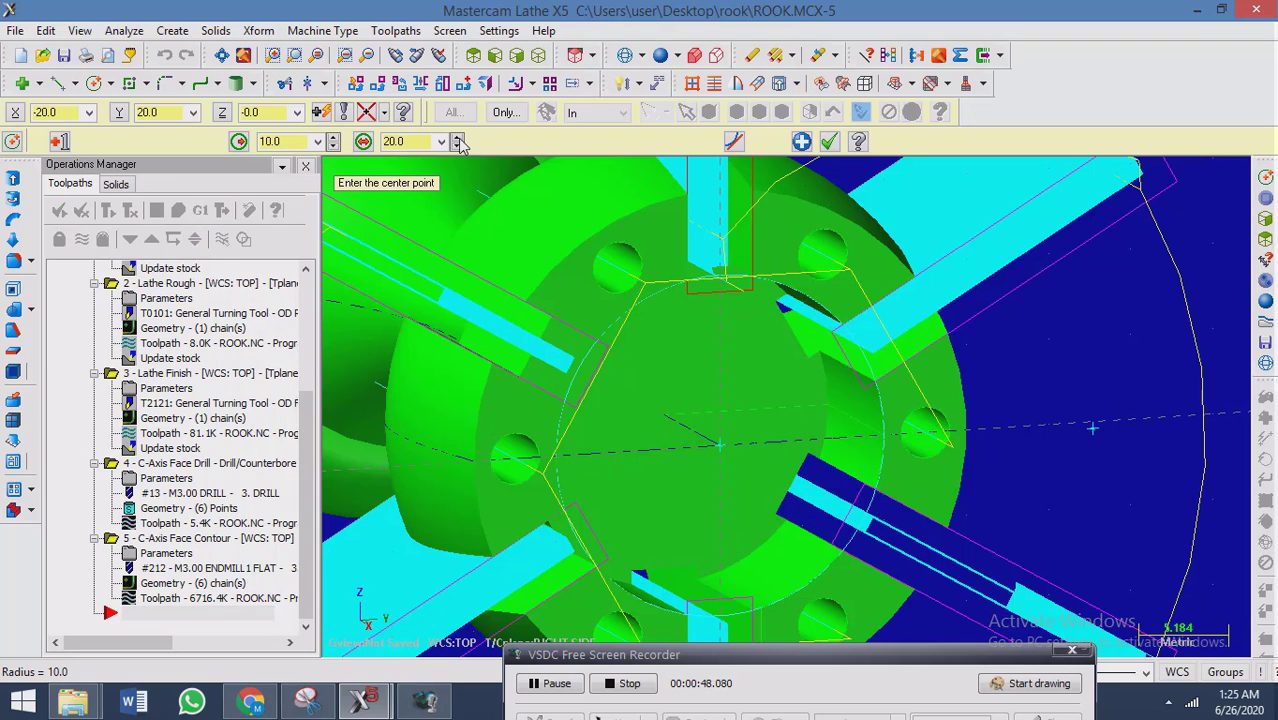
click(829, 143)
click(829, 143)
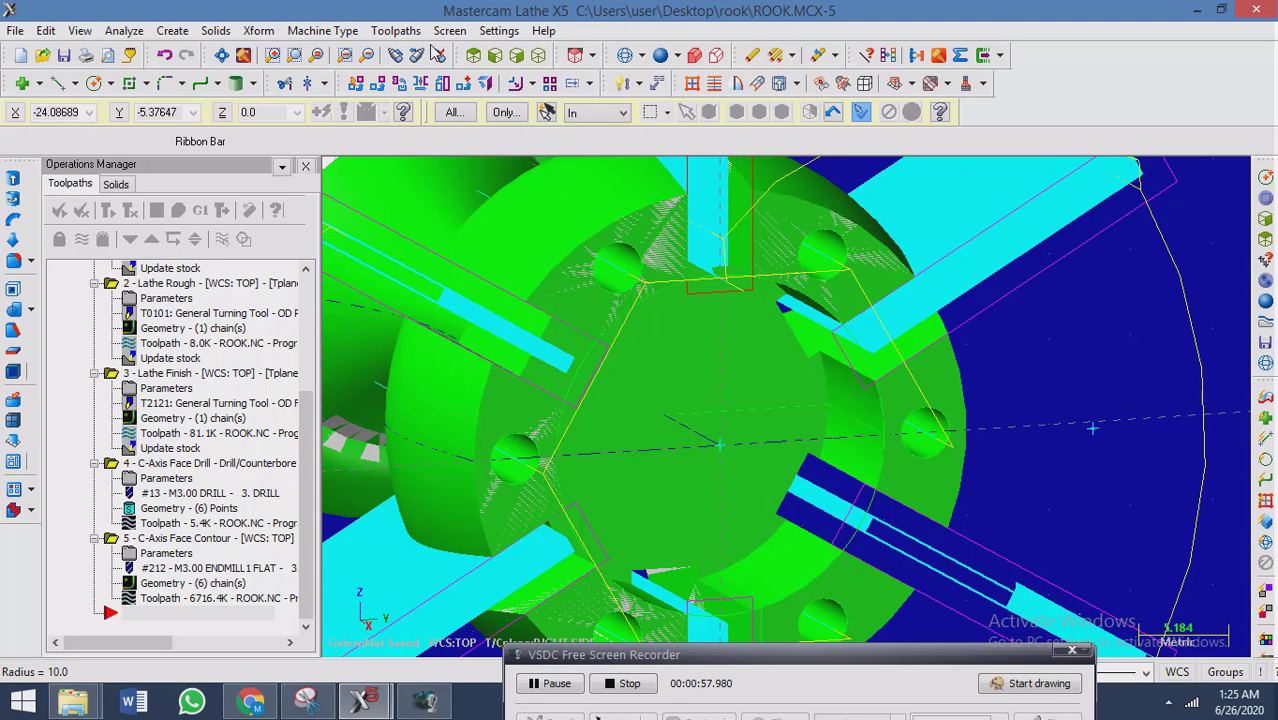
Create a C-axis Face Contour toolpath using the bore circle as the contour chain.
click(395, 30)
mouse_move(455, 35)
mouse_move(395, 30)
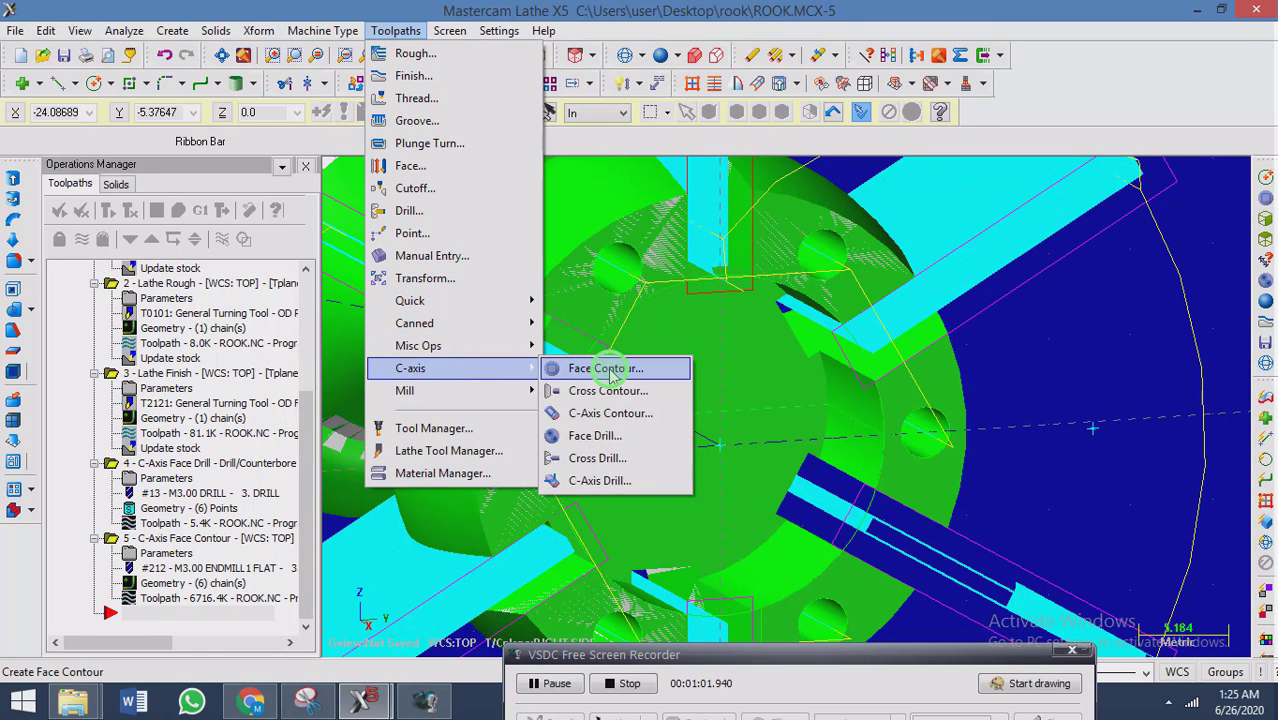
click(605, 368)
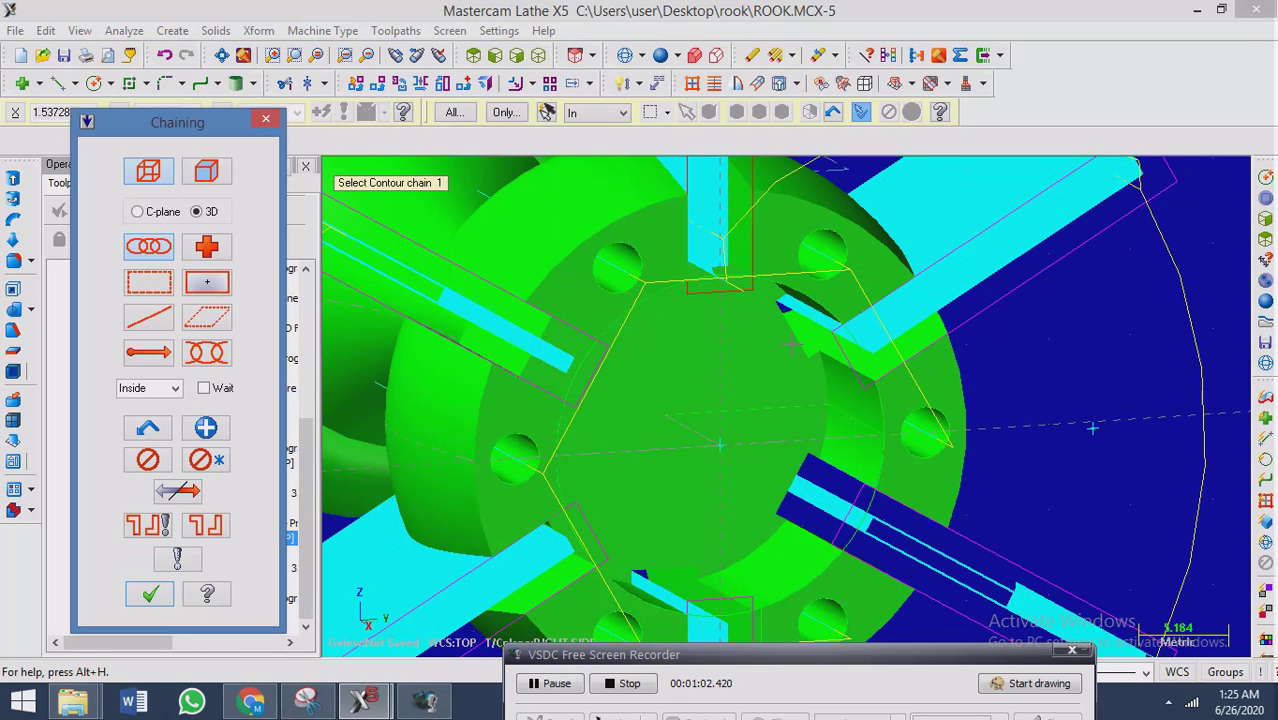
click(866, 354)
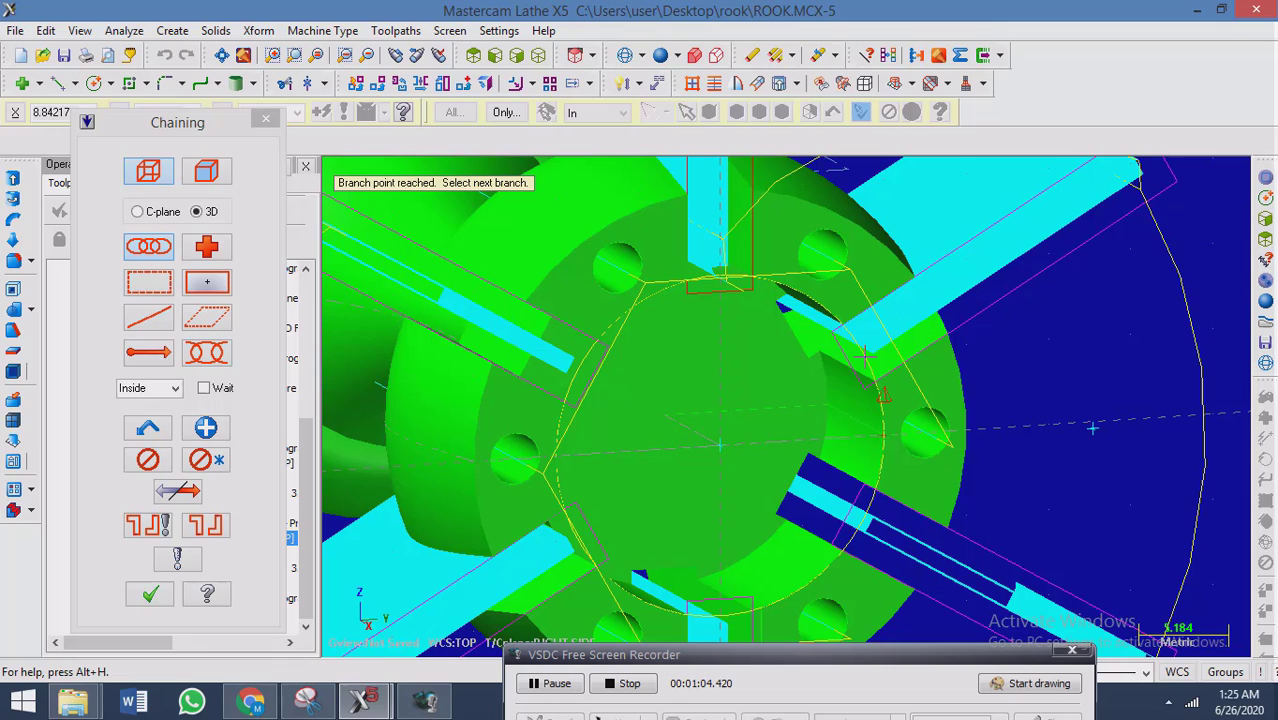
click(150, 594)
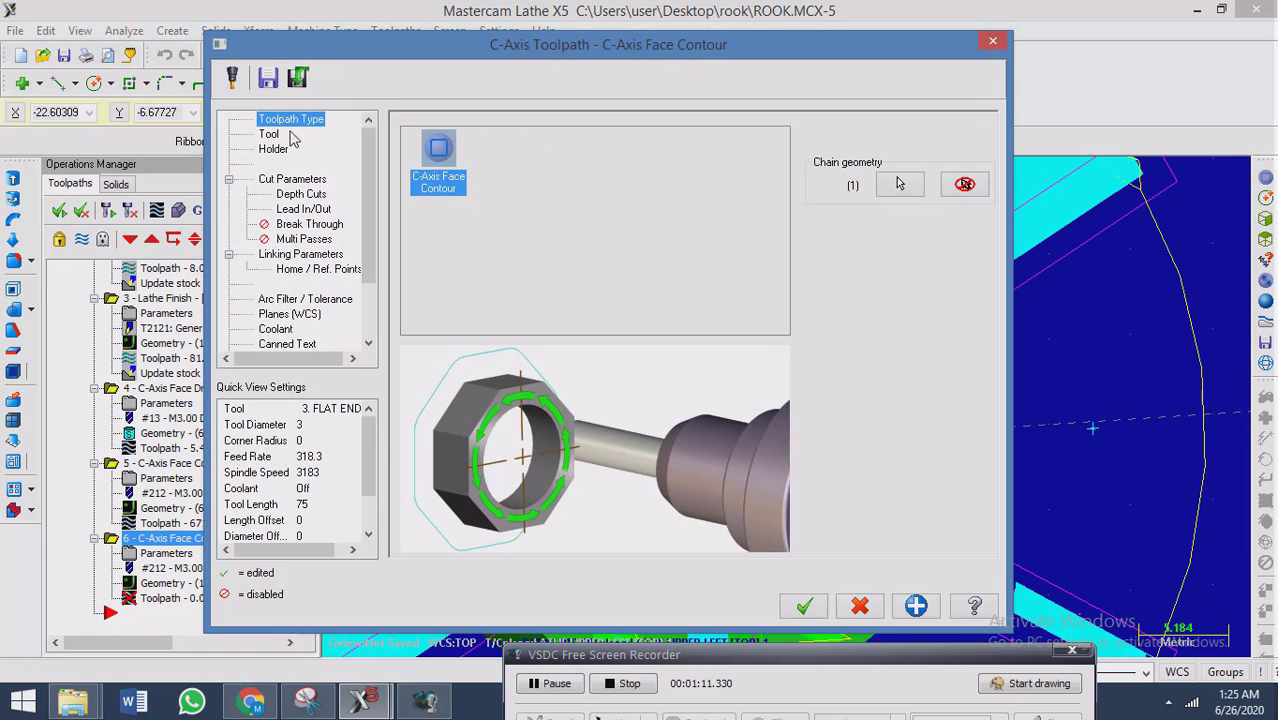
Choose the 12 mm flat endmill, tool 221, from the tool library for the face contour.
click(268, 134)
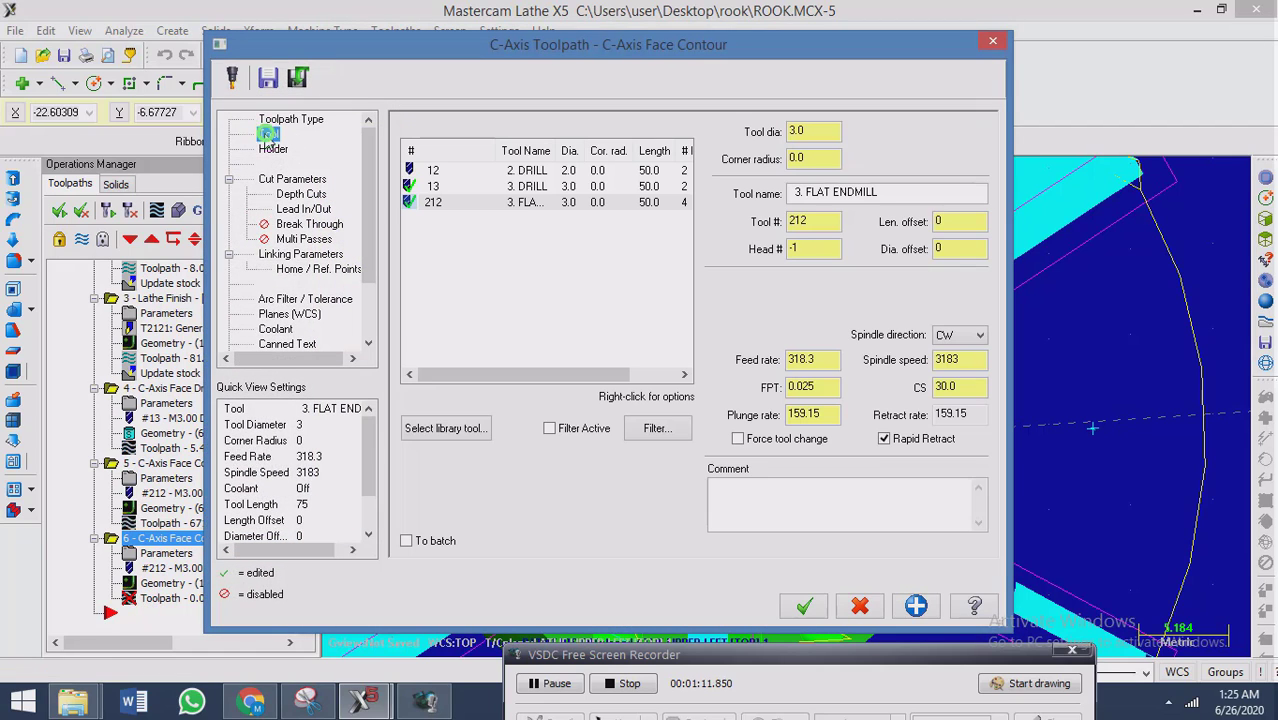
click(445, 428)
scroll(466, 360, down, 1)
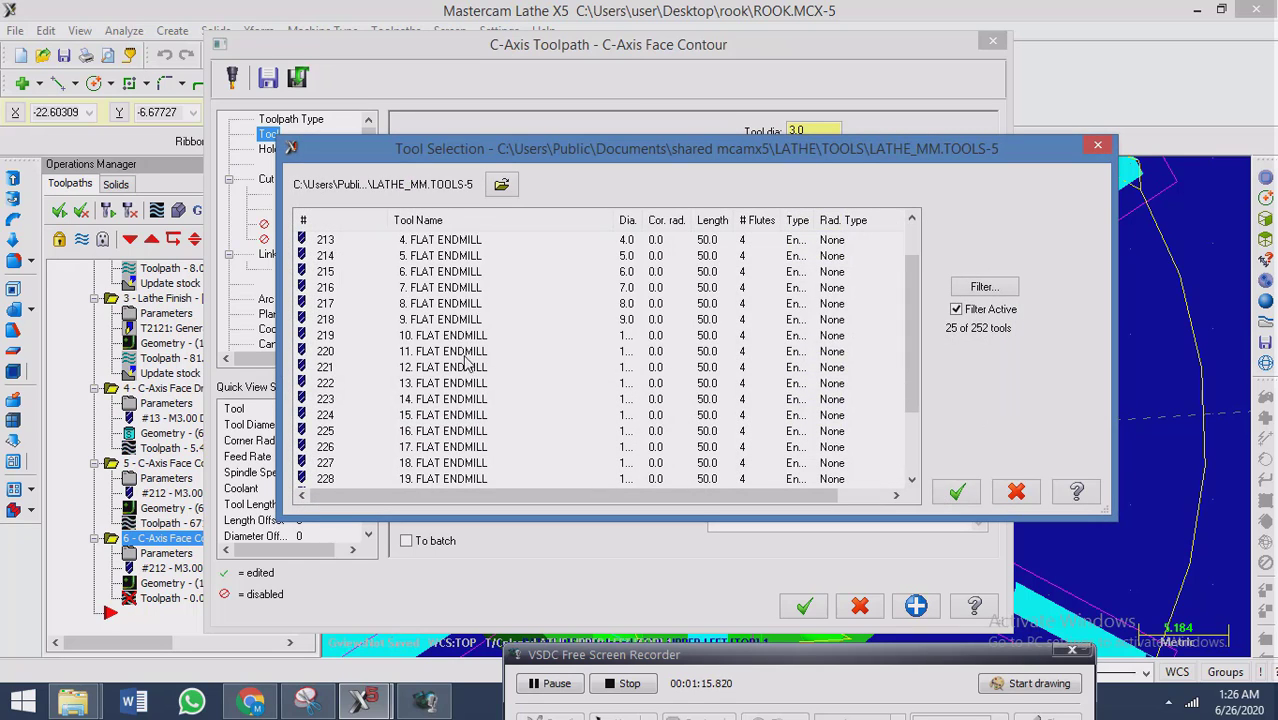
click(440, 372)
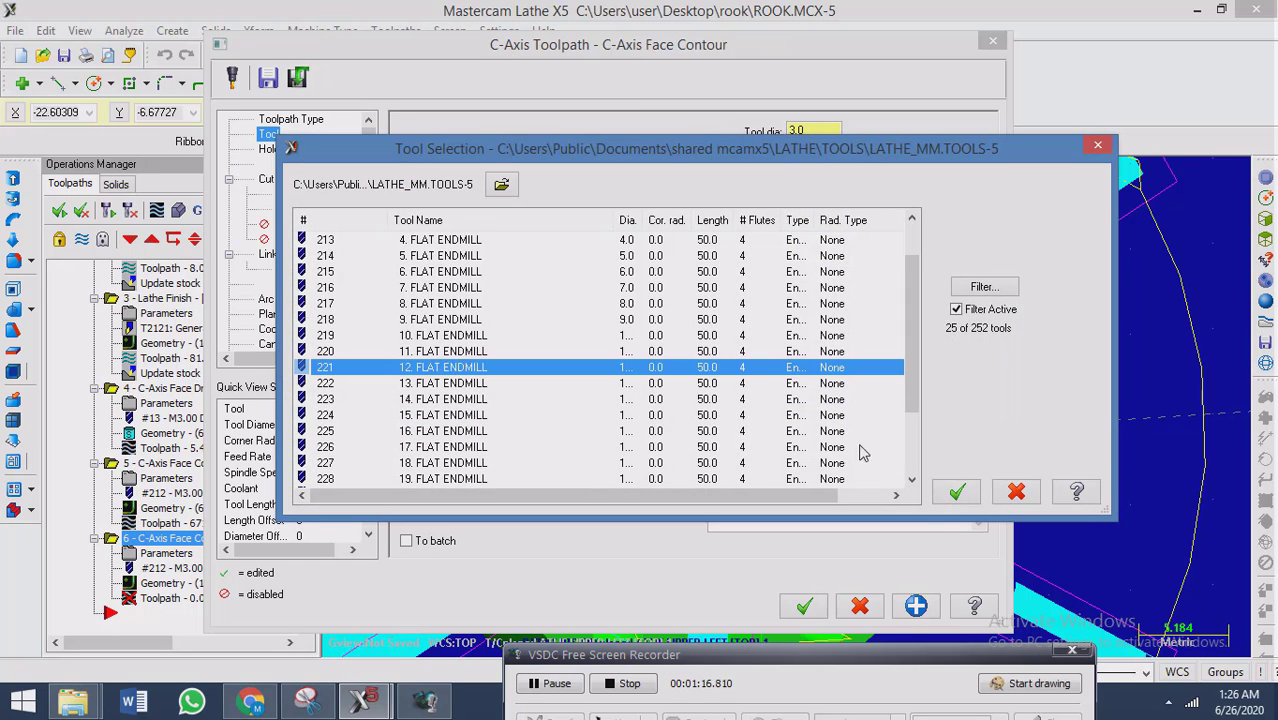
click(955, 492)
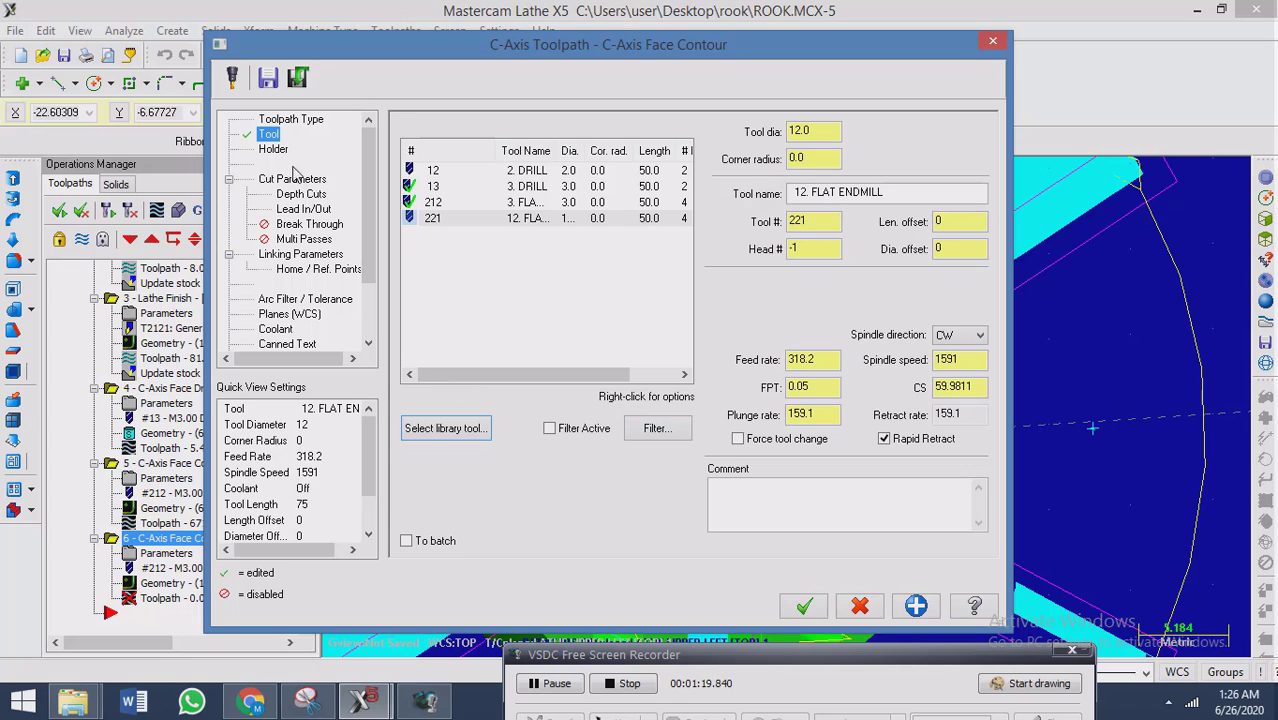
Enable multi passes for the face contour with 2 rough passes at 5.0 spacing.
click(295, 178)
click(303, 194)
click(296, 179)
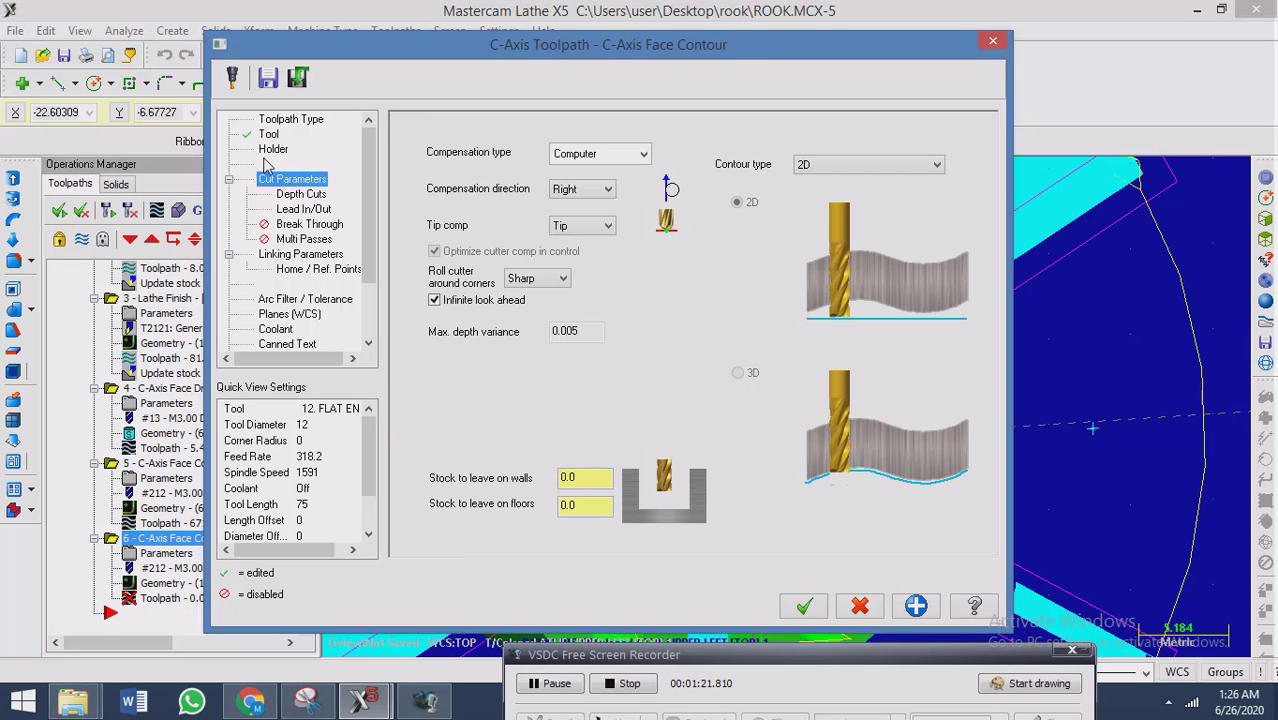
click(287, 195)
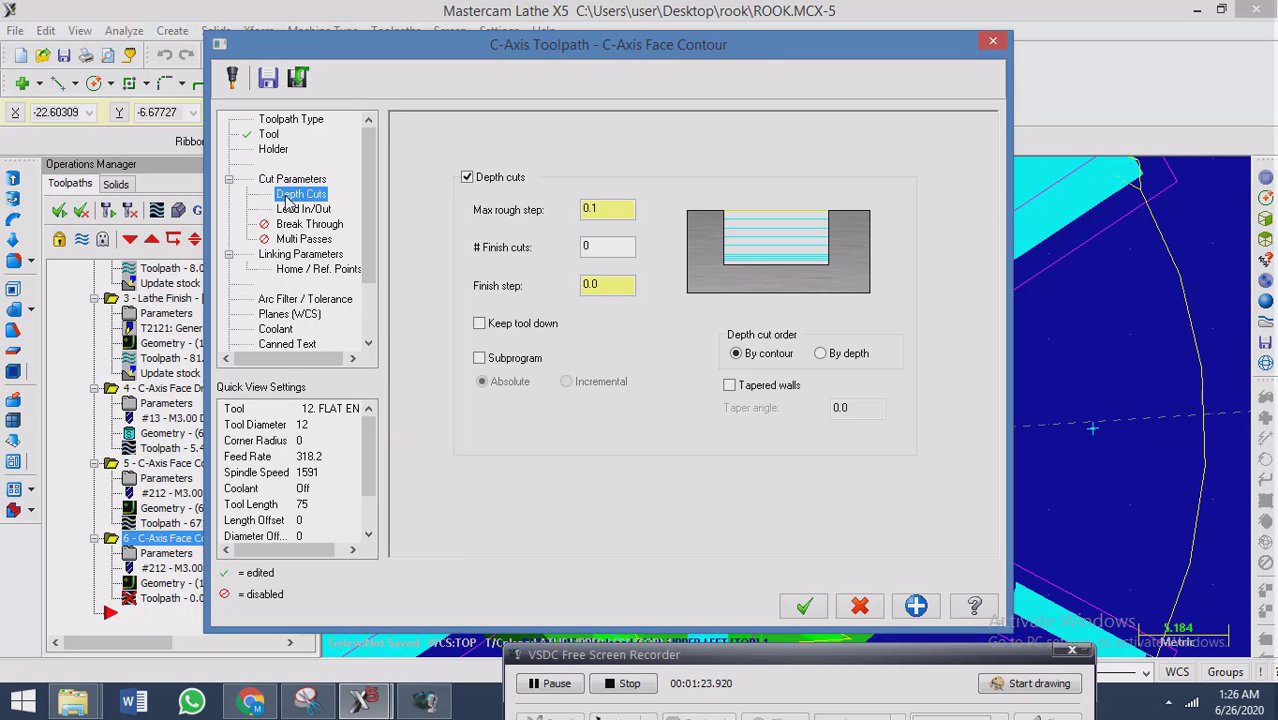
click(300, 210)
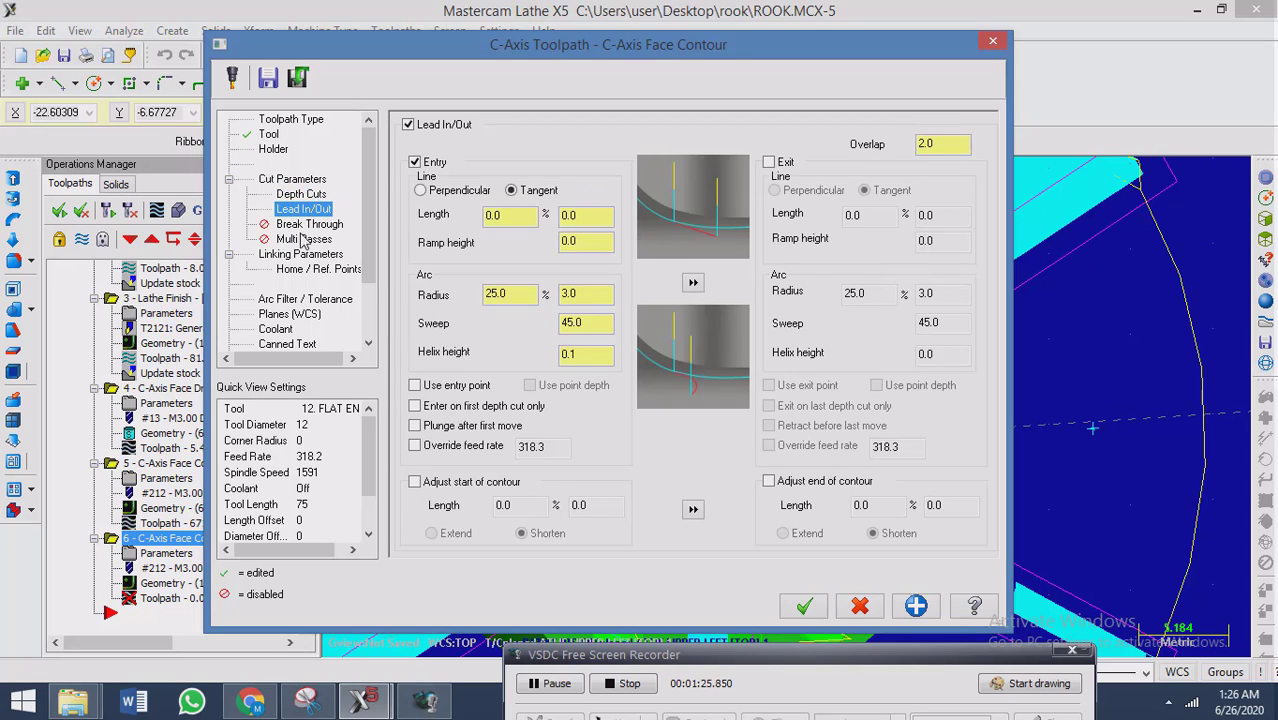
click(303, 240)
click(431, 145)
click(585, 190)
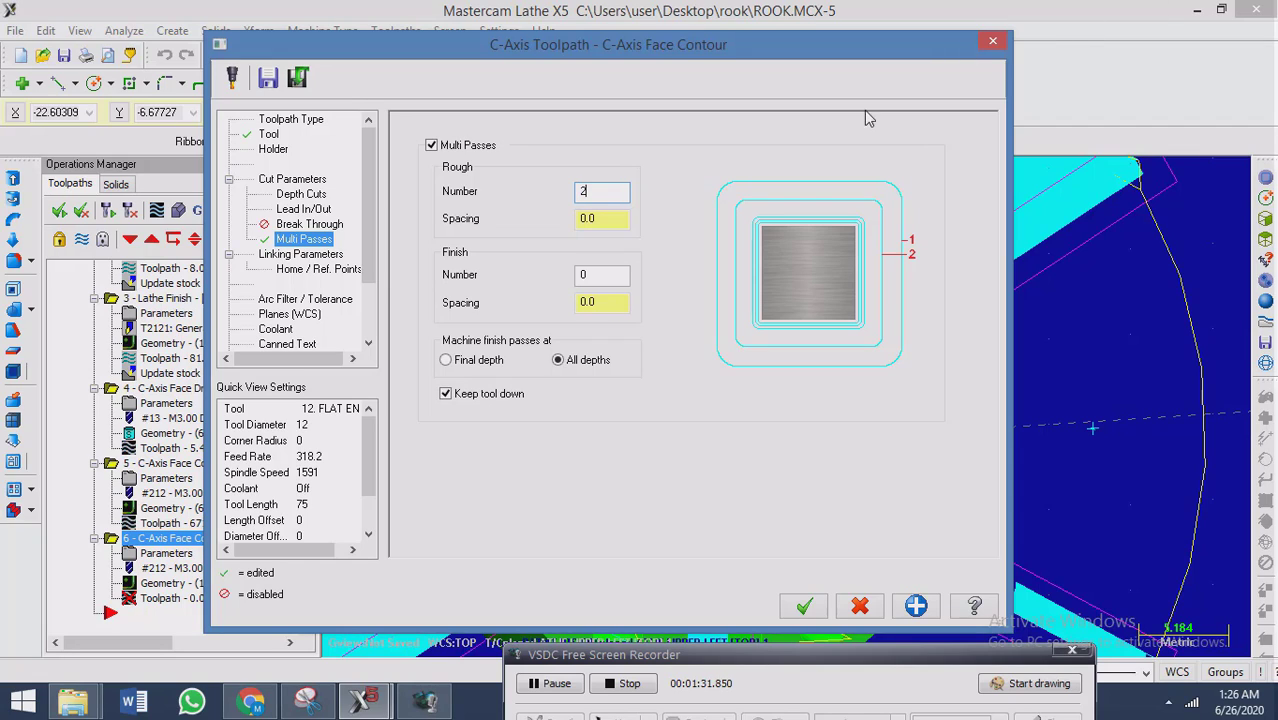
click(607, 218)
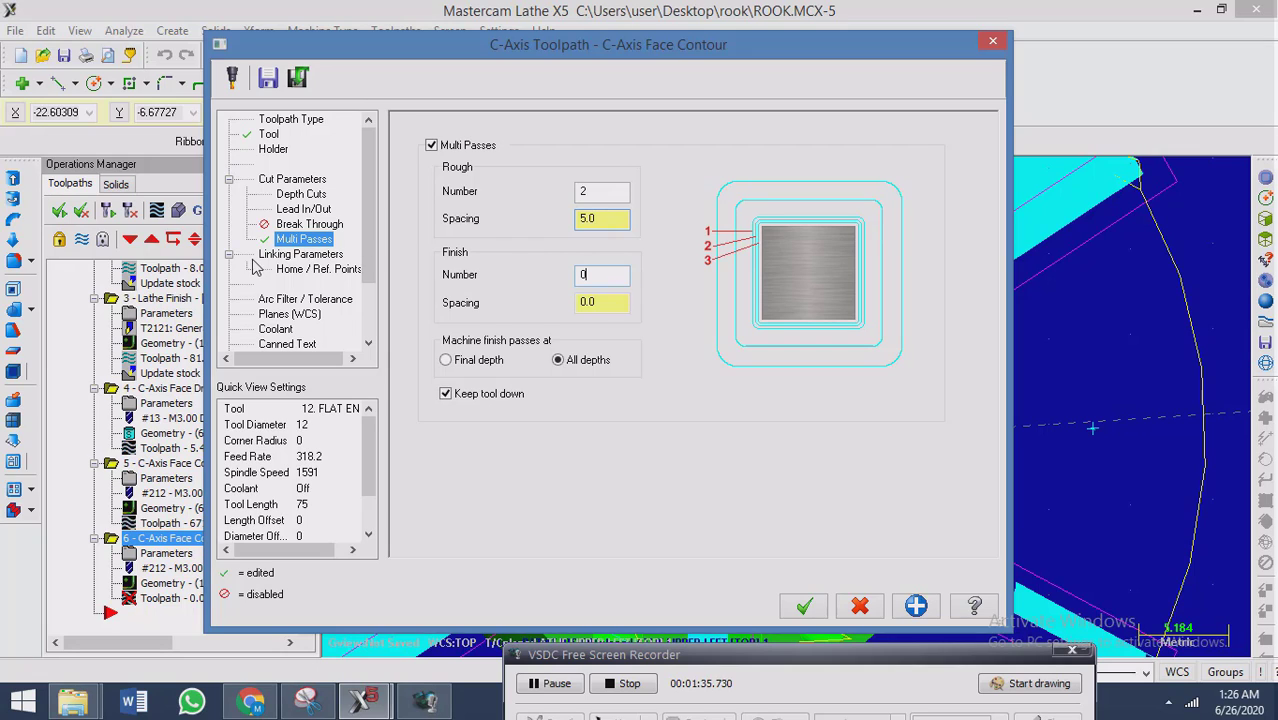
Set the cutting depth to -10.0 by picking a point on the bore floor and generate the face contour toolpath.
click(333, 257)
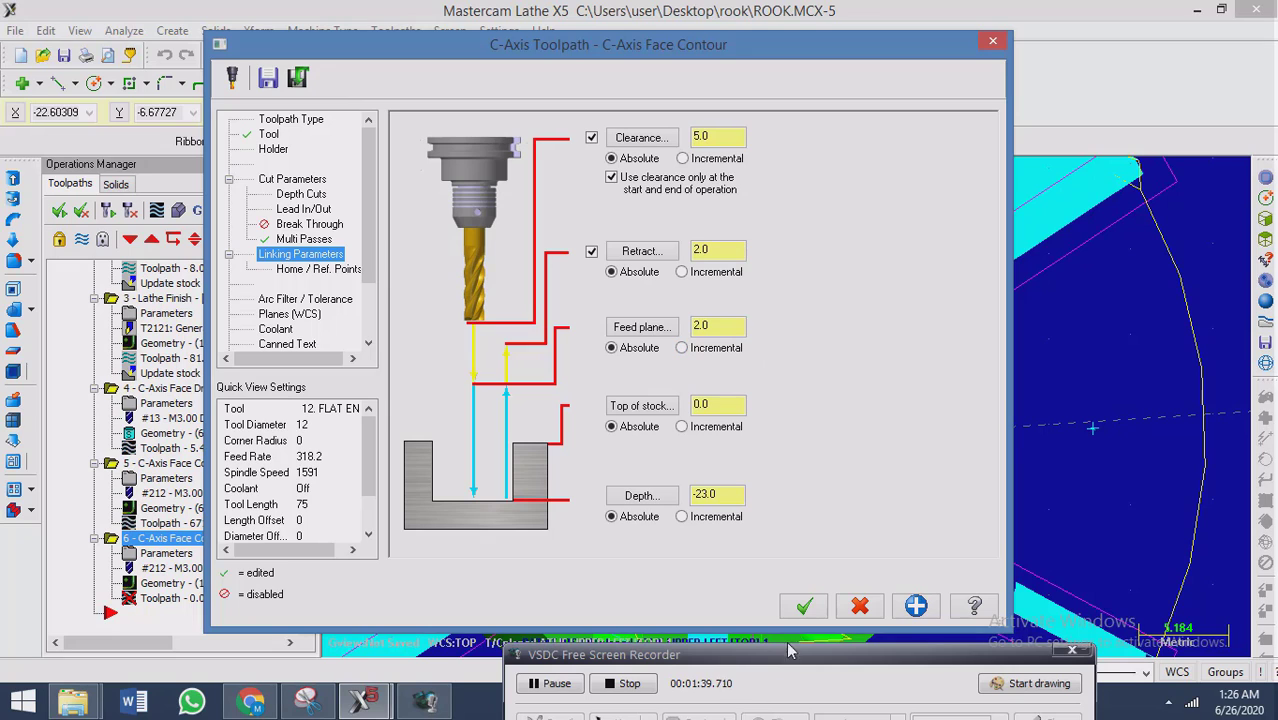
click(658, 500)
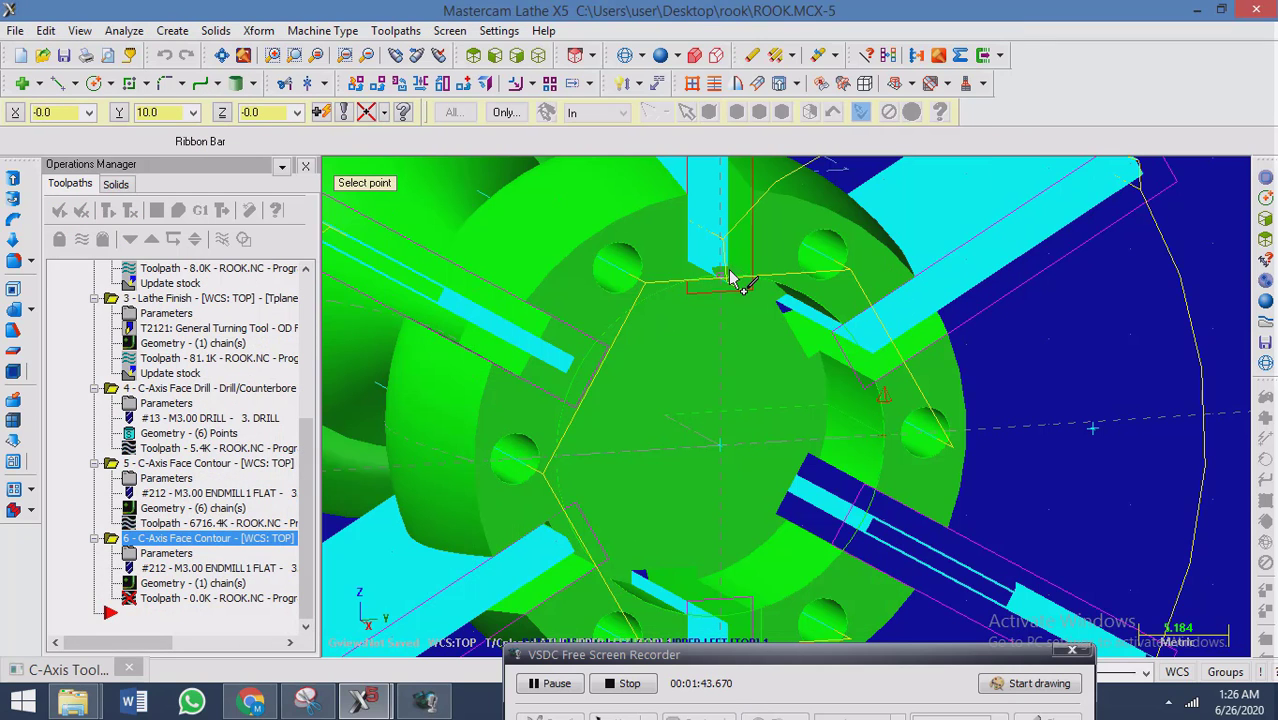
click(821, 351)
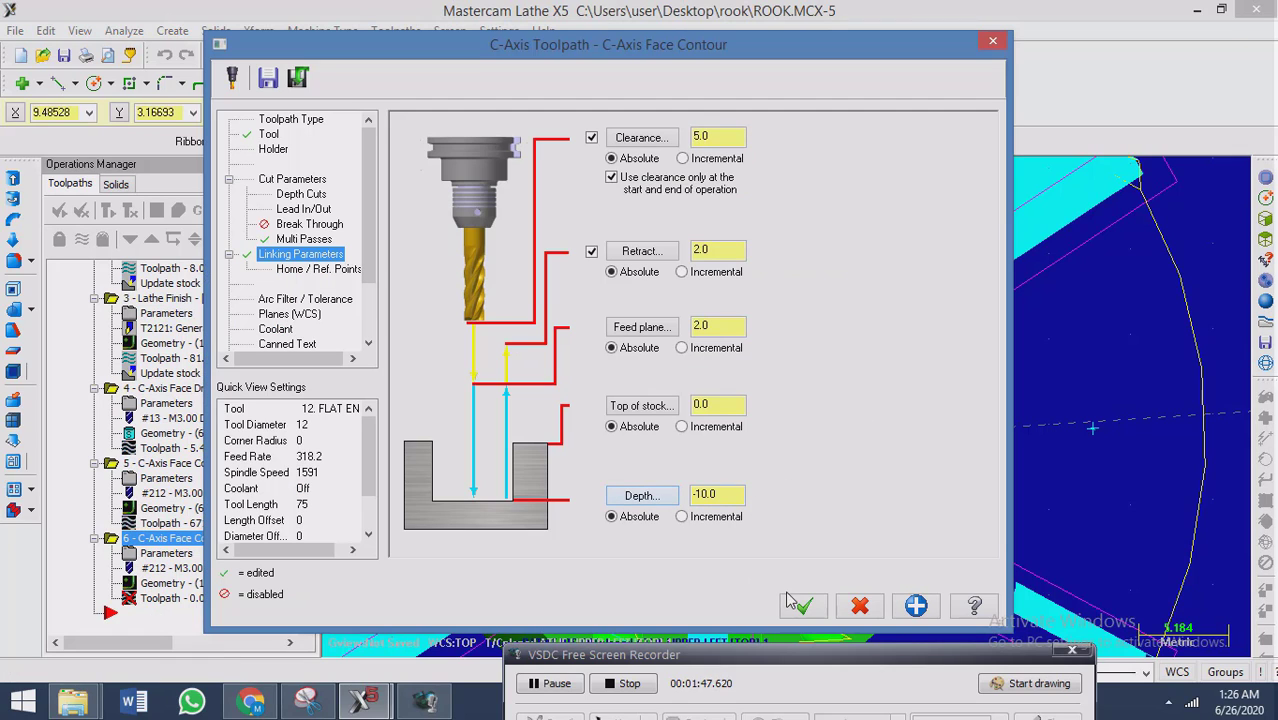
click(802, 608)
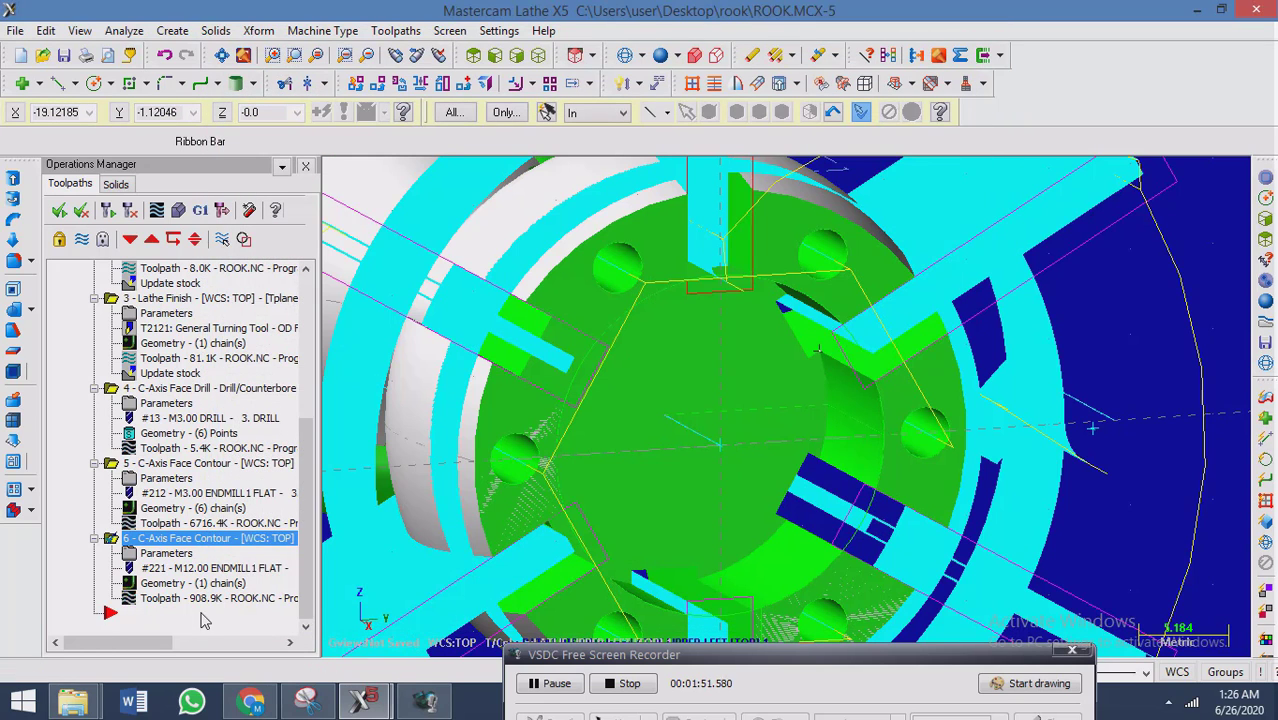
Reverse the direction of Chain 1 in the geometry of the sixth operation, the bore face contour.
click(200, 583)
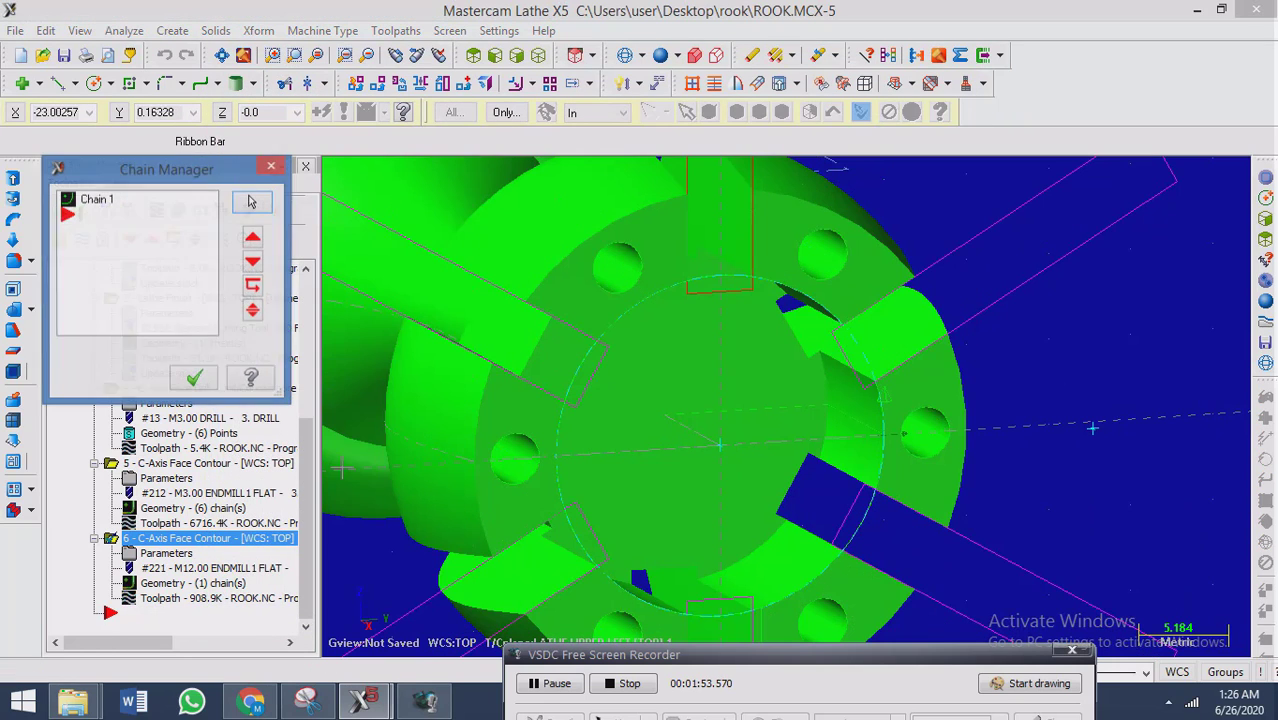
click(97, 201)
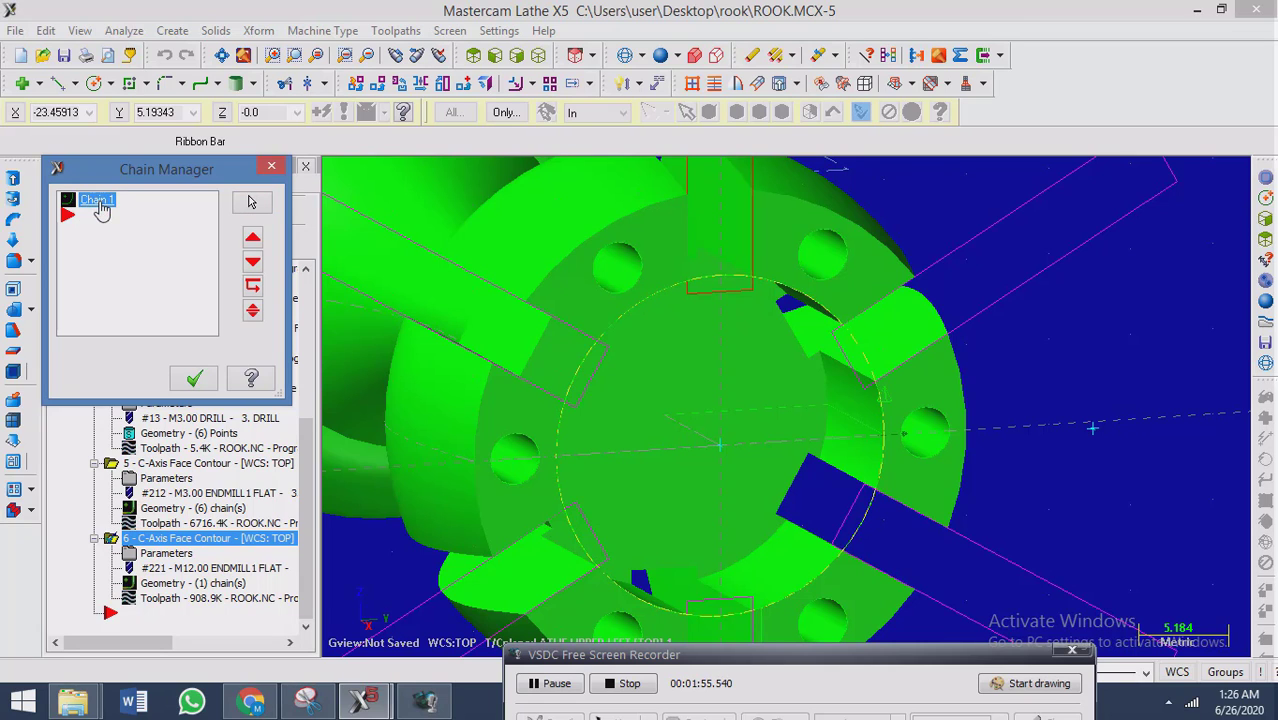
scroll(850, 410, up, 5)
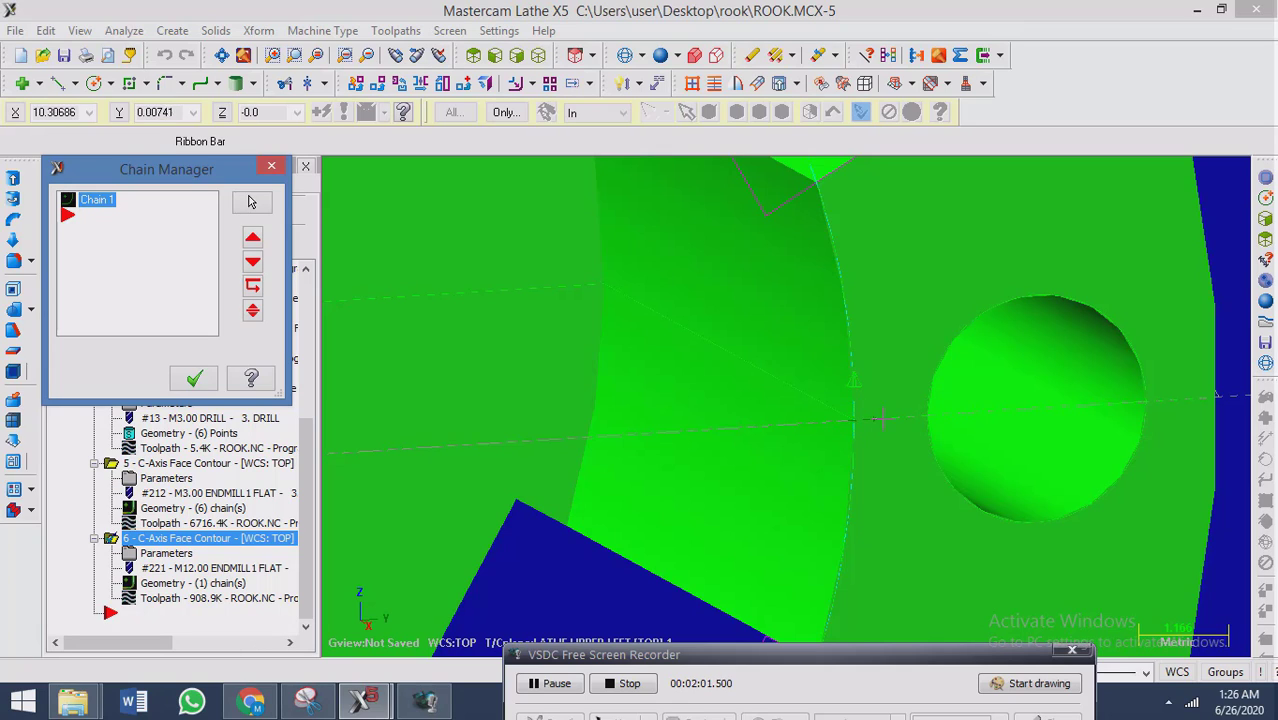
right_click(113, 207)
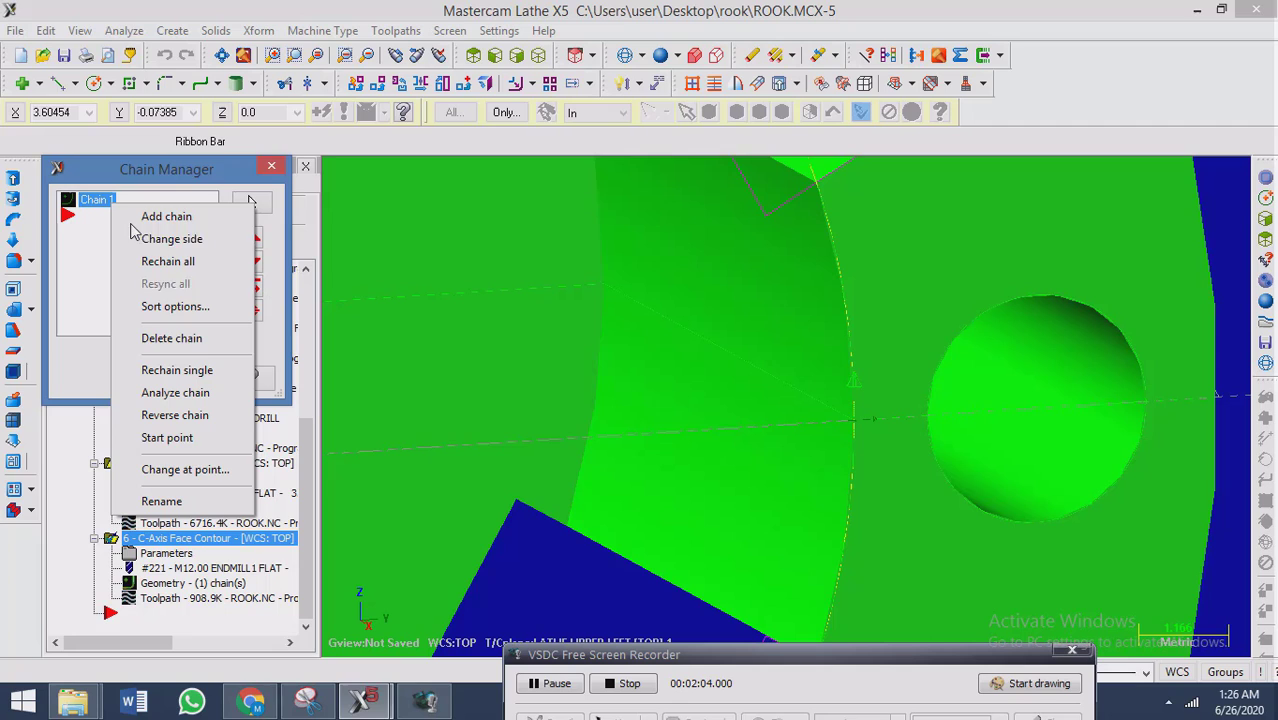
click(195, 415)
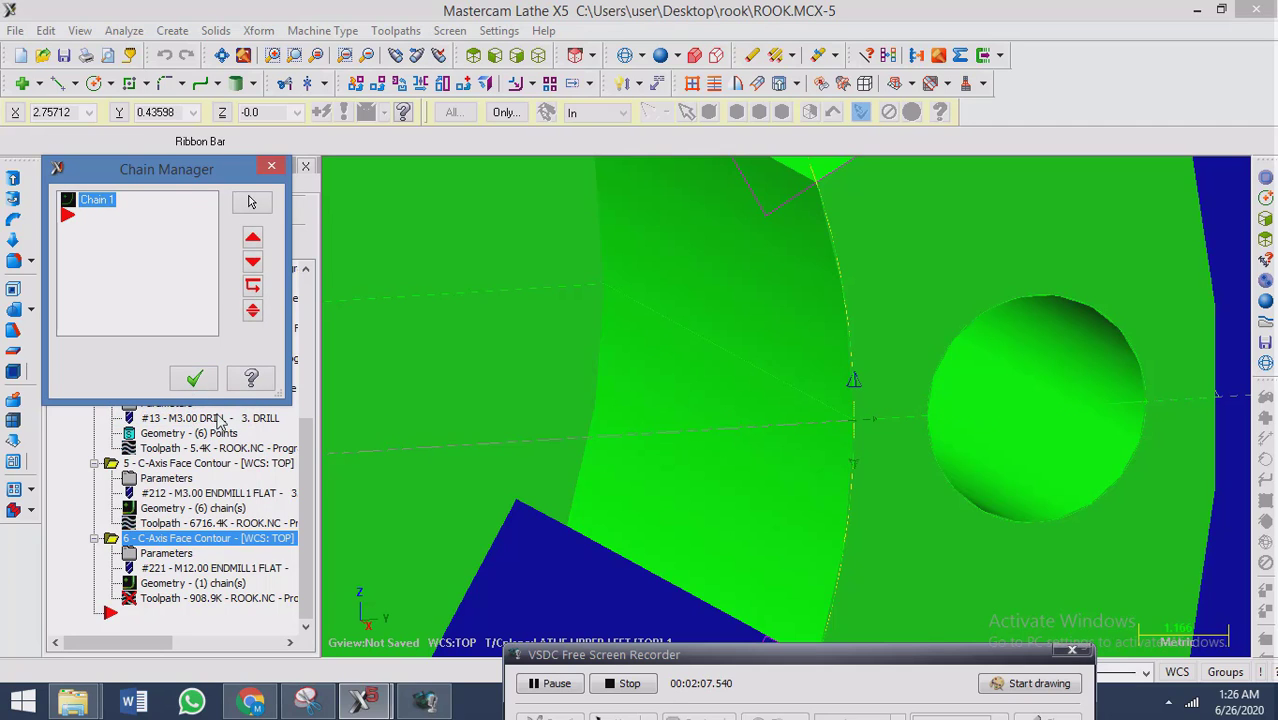
click(194, 378)
Regenerate the sixth operation, the bore face contour, and check its toolpath with backplot from several view angles.
click(159, 600)
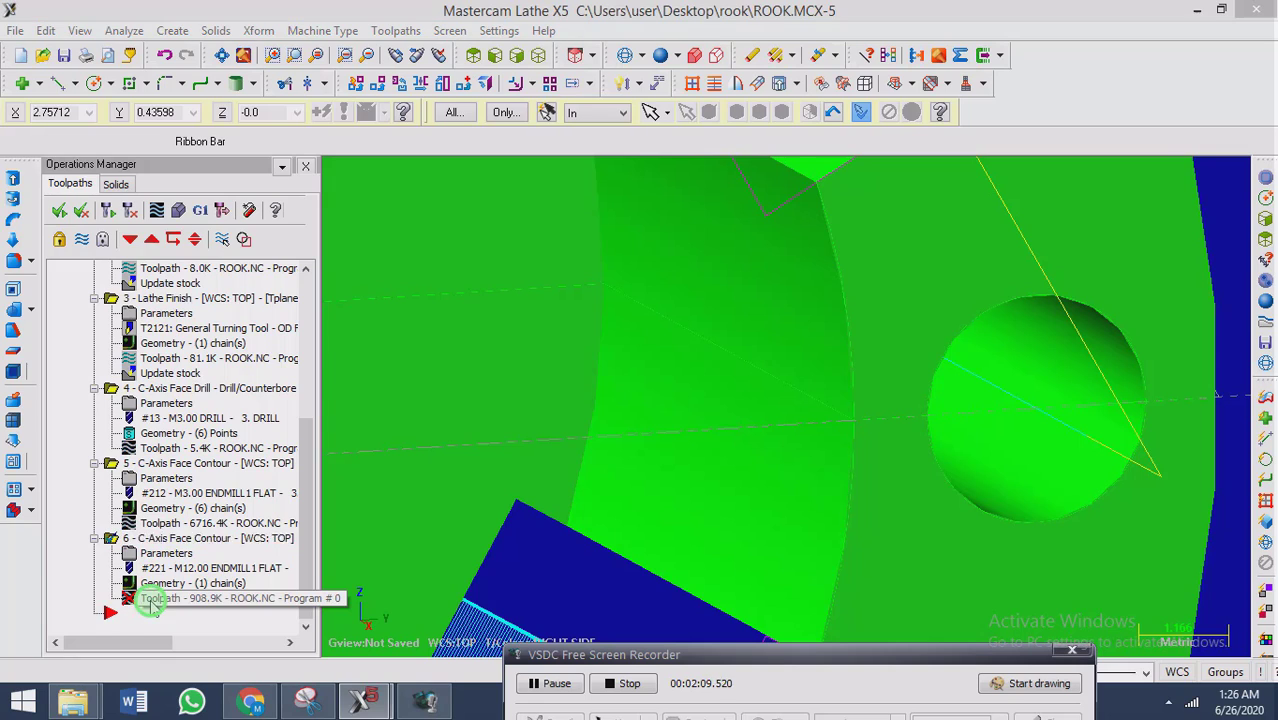
click(274, 346)
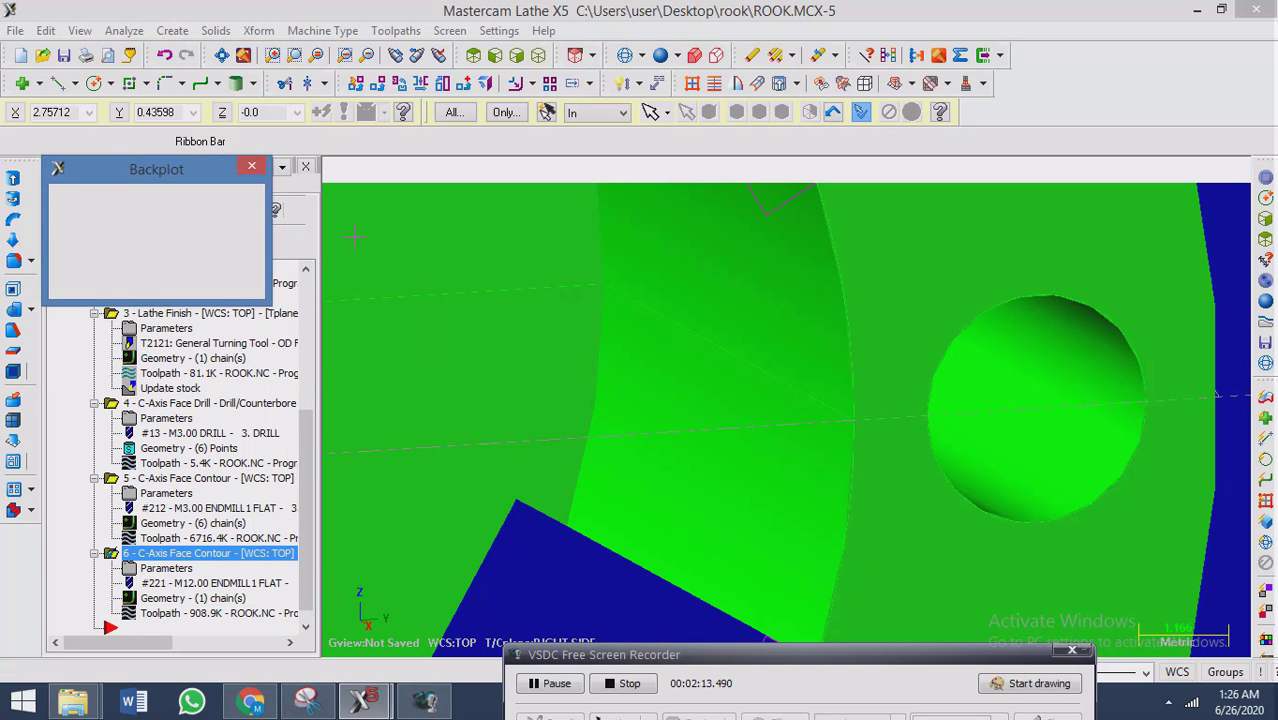
middle_drag(744, 290, 747, 380)
scroll(683, 404, down, 5)
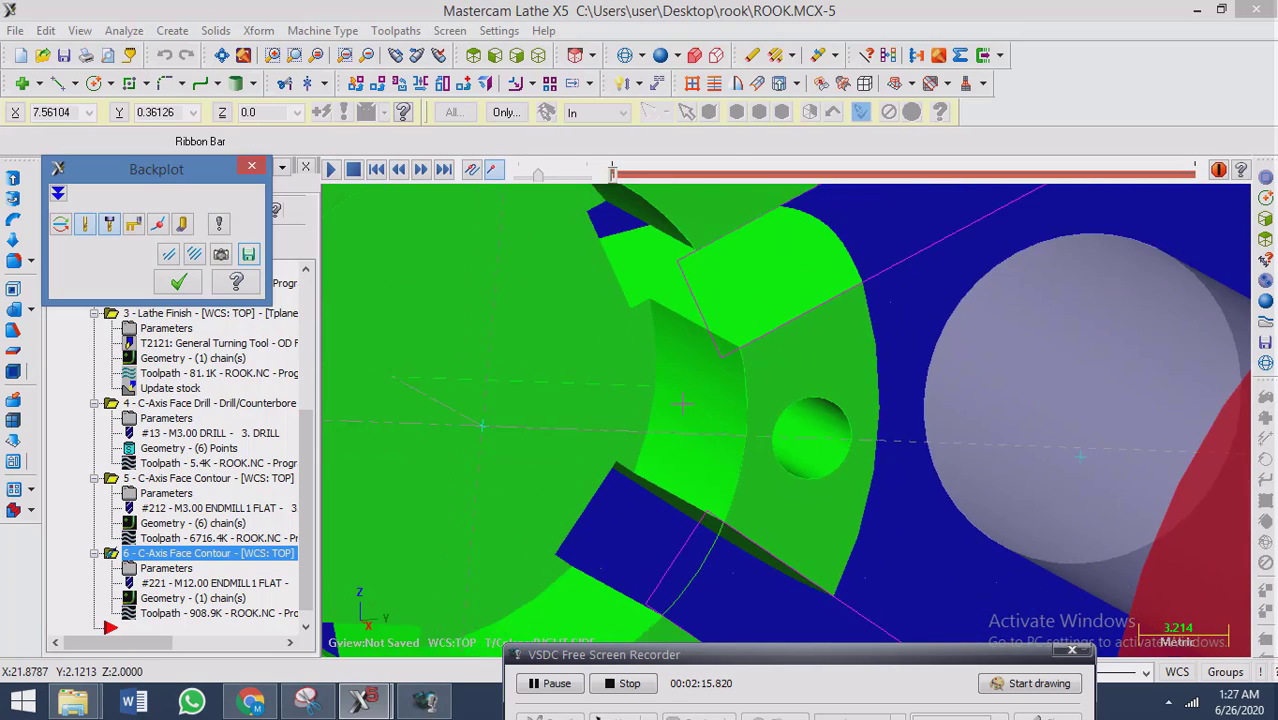
scroll(683, 404, down, 5)
scroll(596, 428, up, 5)
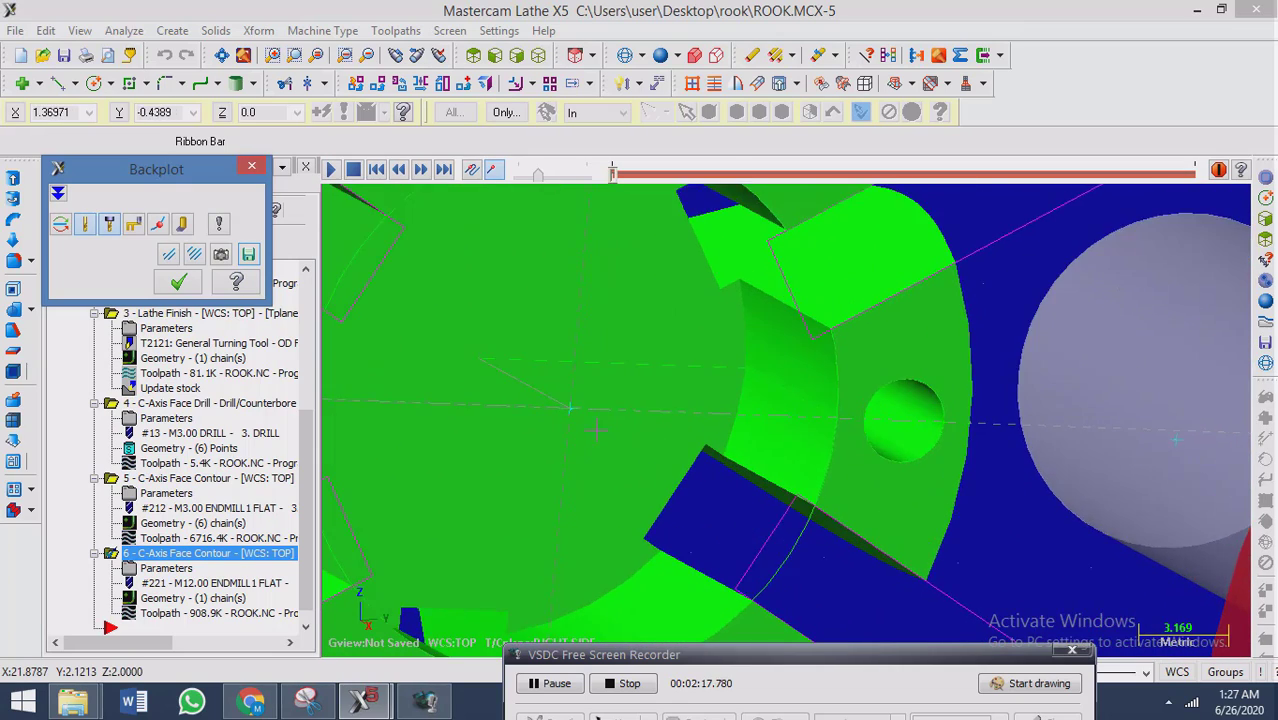
scroll(596, 428, up, 2)
click(176, 287)
middle_drag(700, 430, 745, 465)
scroll(884, 507, down, 6)
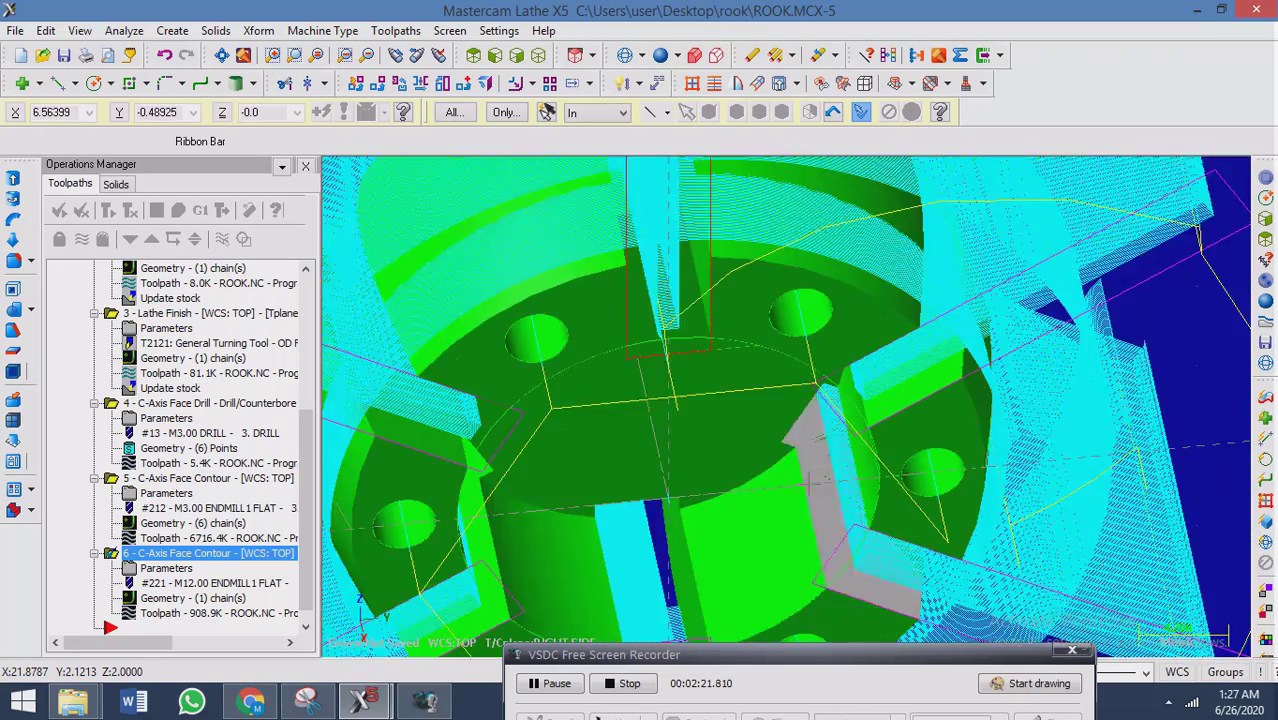
click(178, 612)
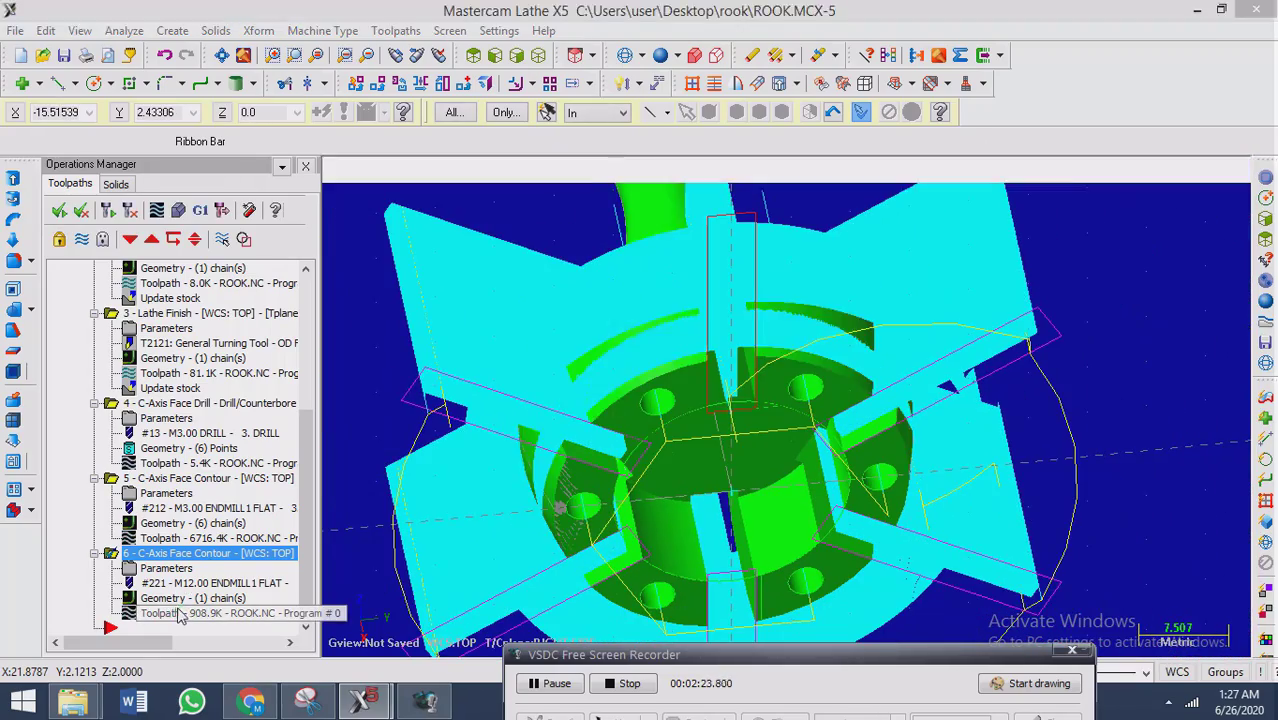
click(177, 287)
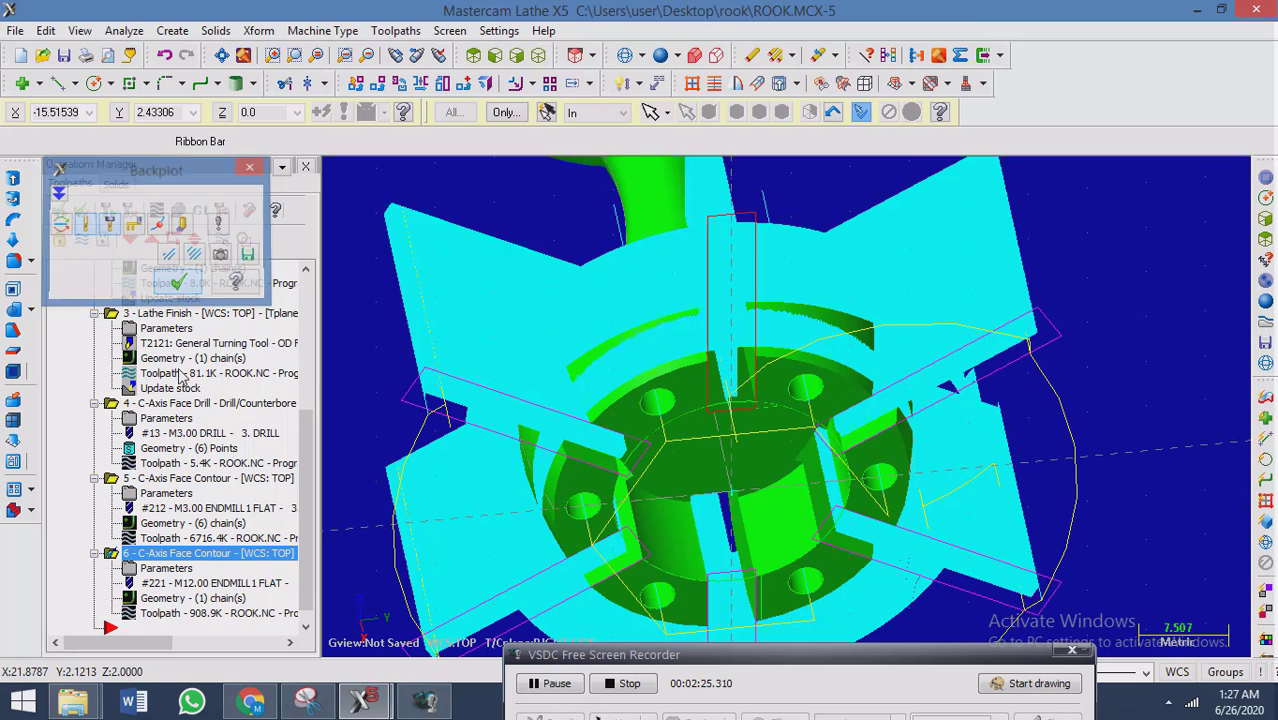
Change the side of Chain 1 in the geometry of the sixth operation, the bore face contour.
click(192, 598)
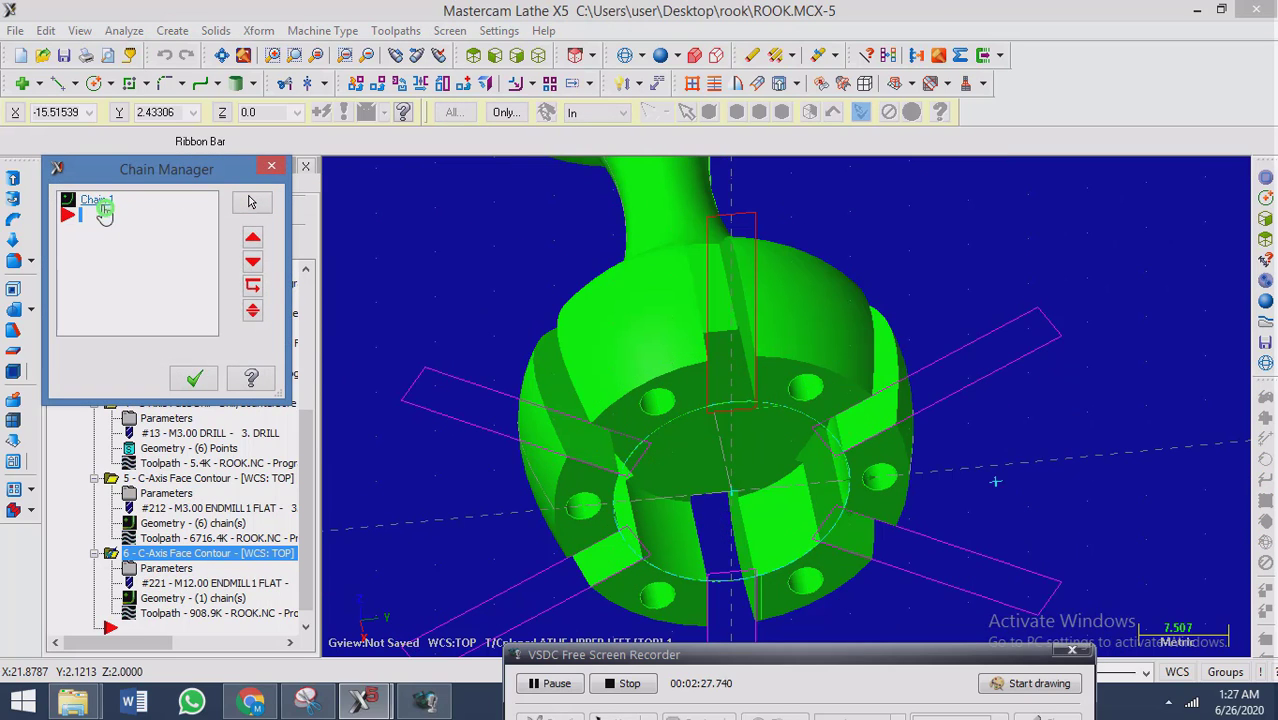
click(95, 203)
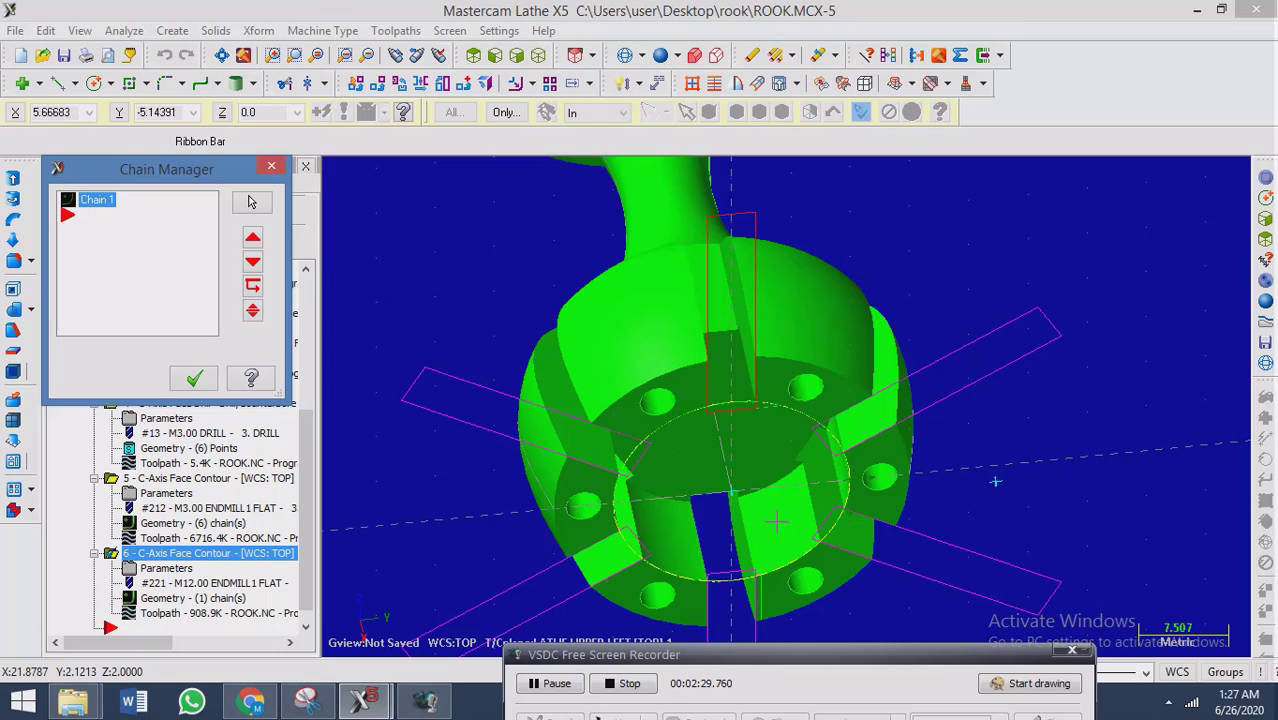
right_click(98, 205)
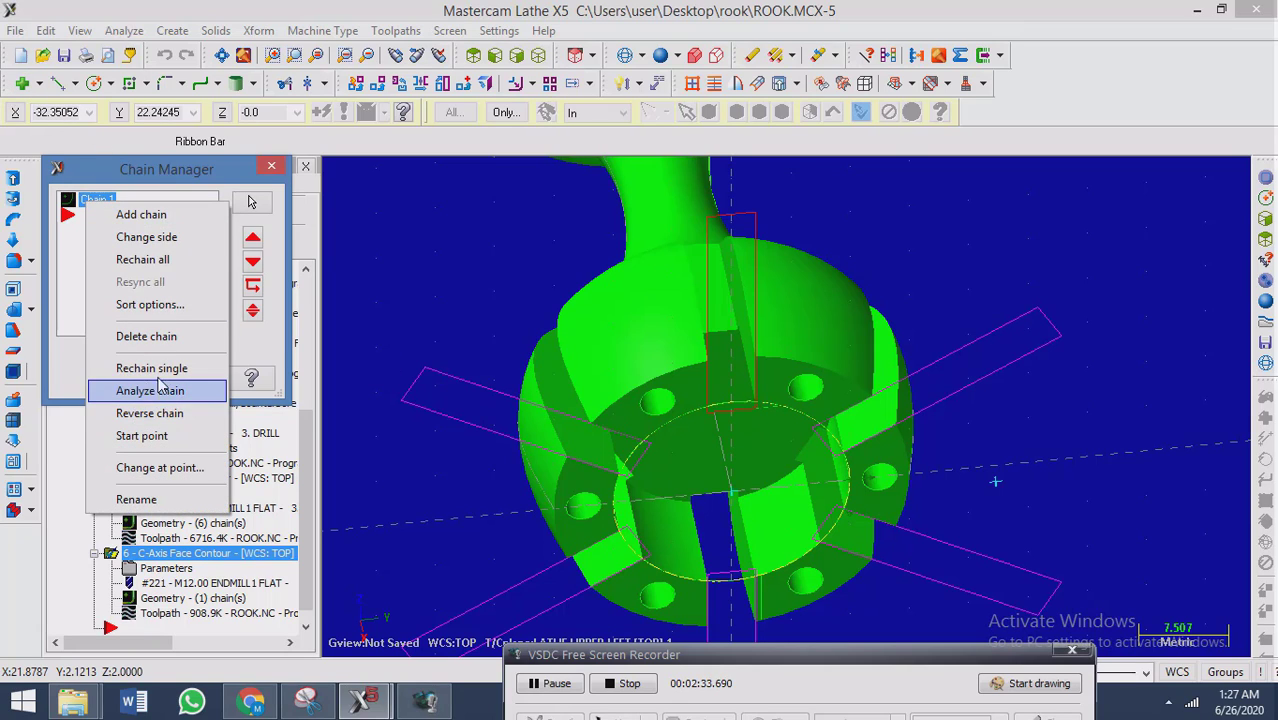
click(150, 240)
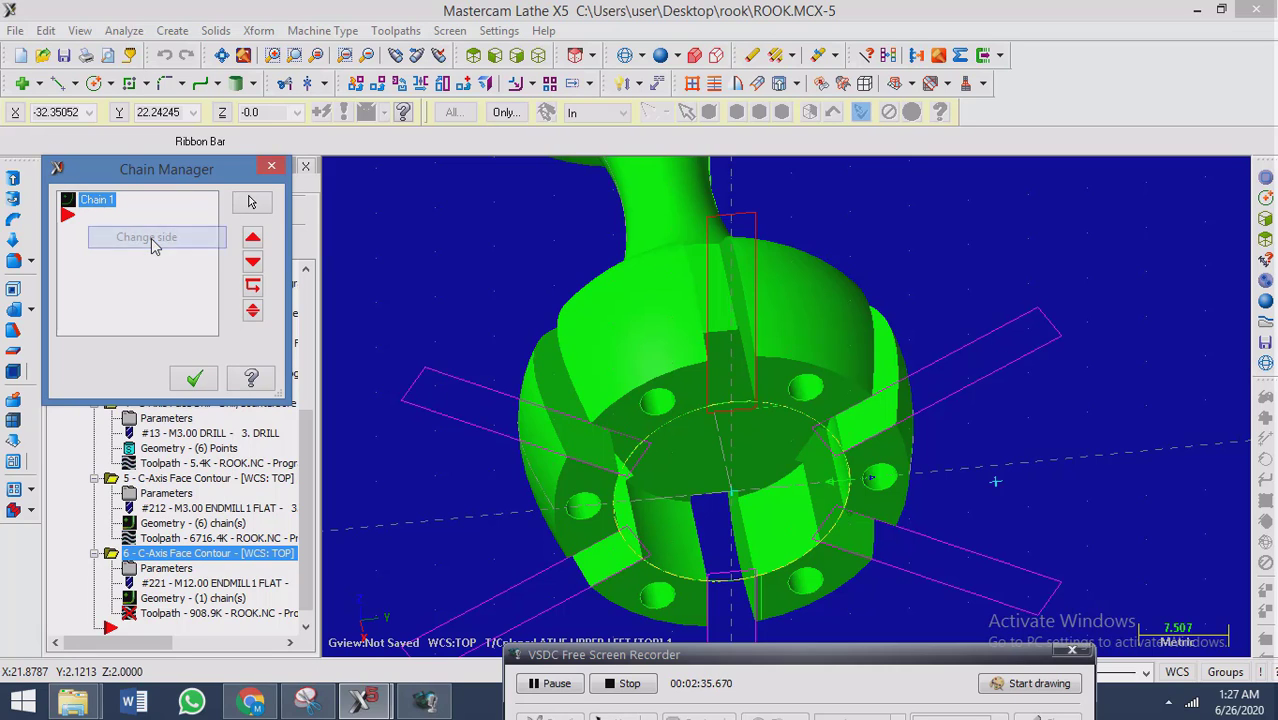
scroll(802, 495, up, 5)
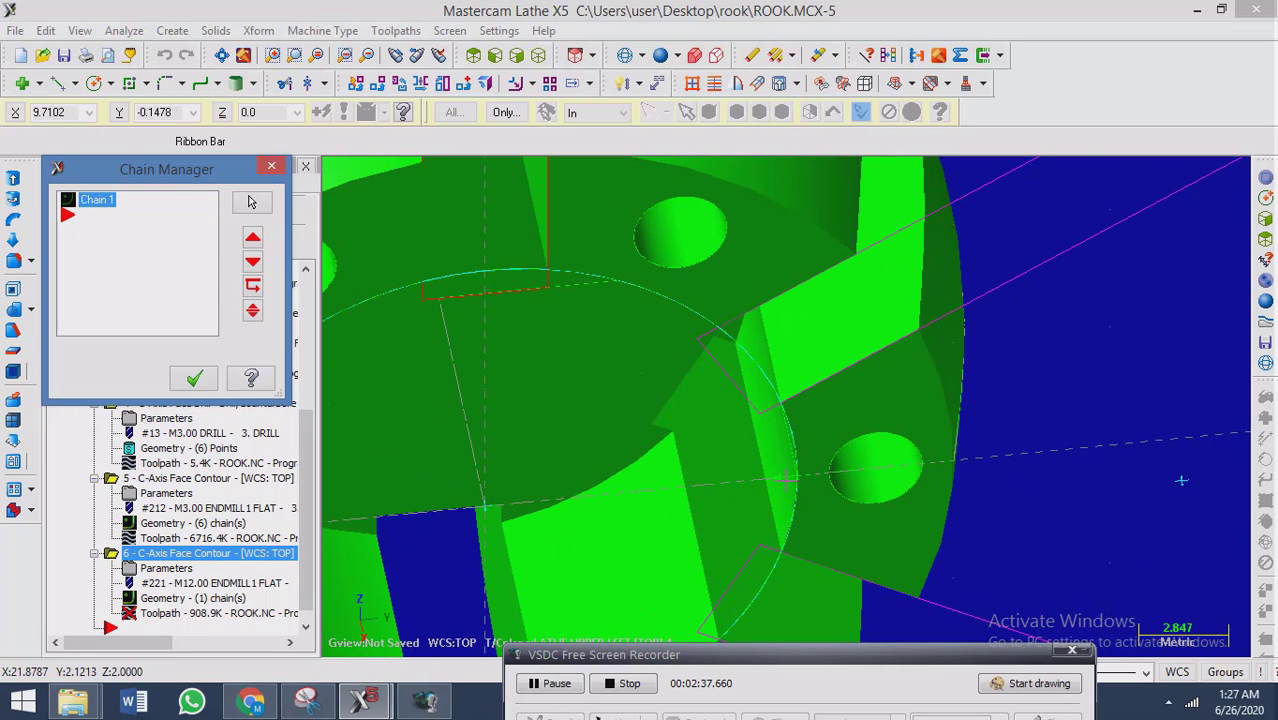
click(195, 378)
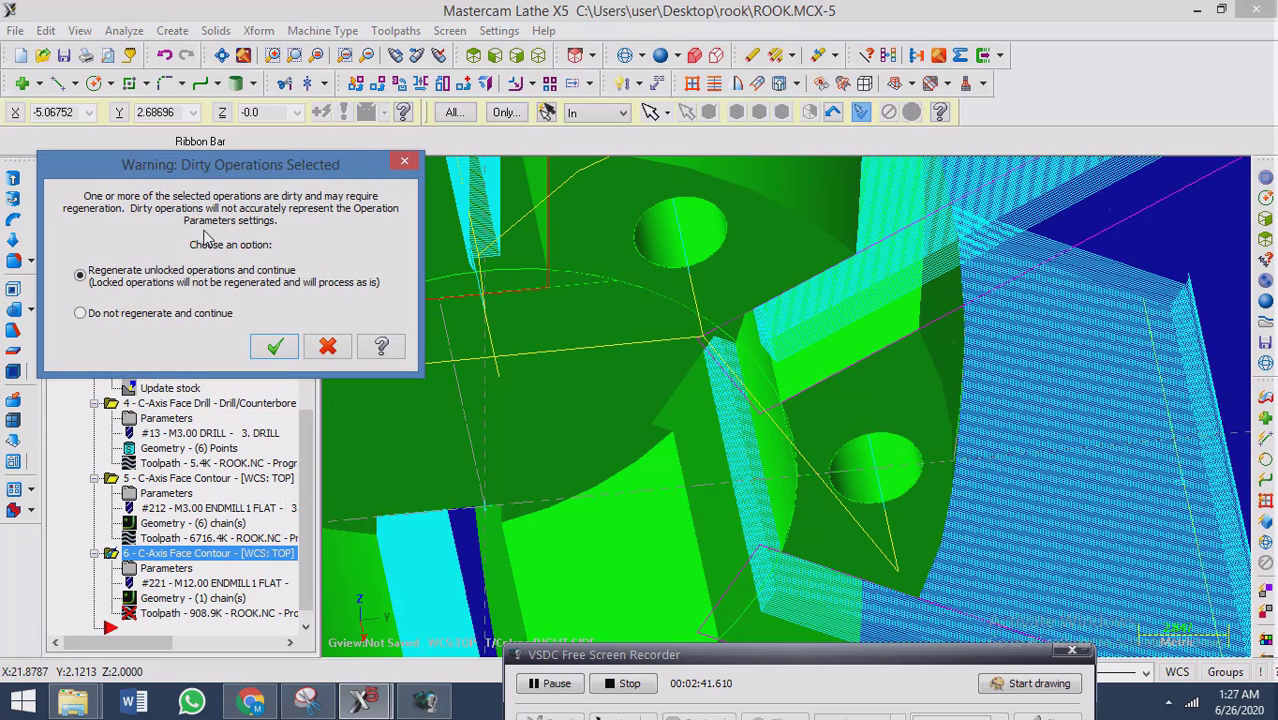
Regenerate the bore face contour operation with its changed chain side.
click(273, 345)
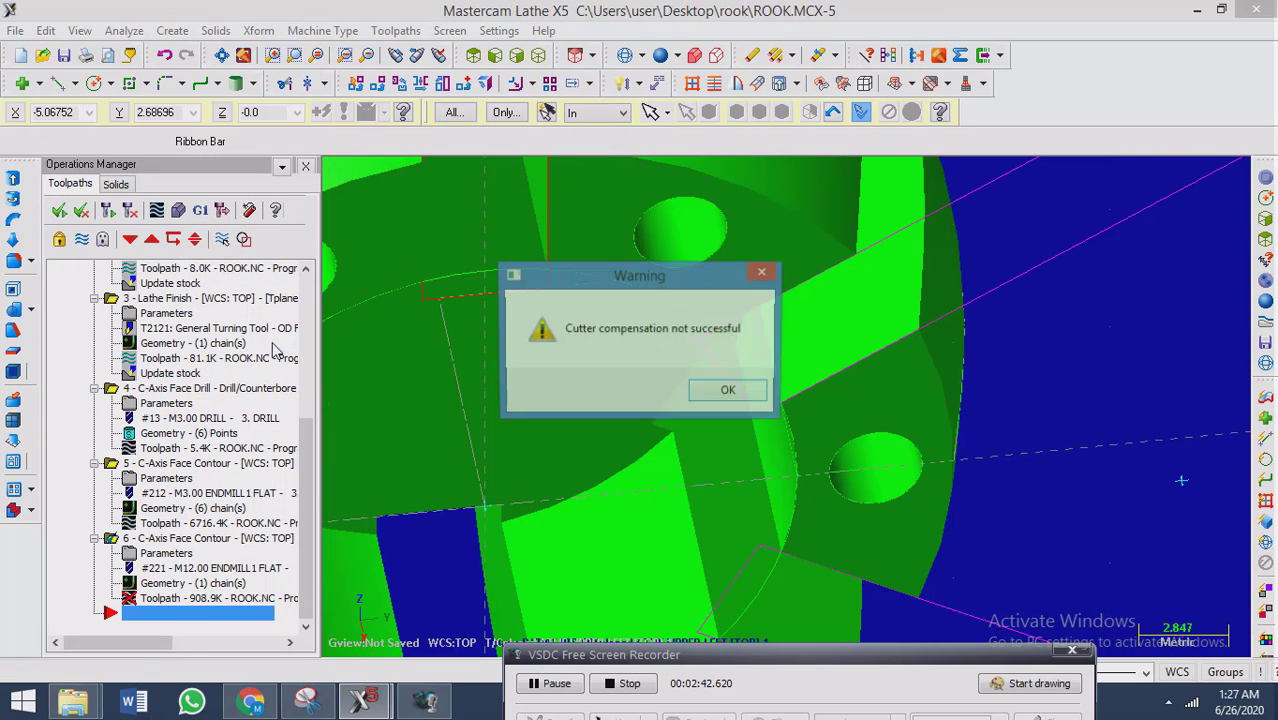
click(731, 391)
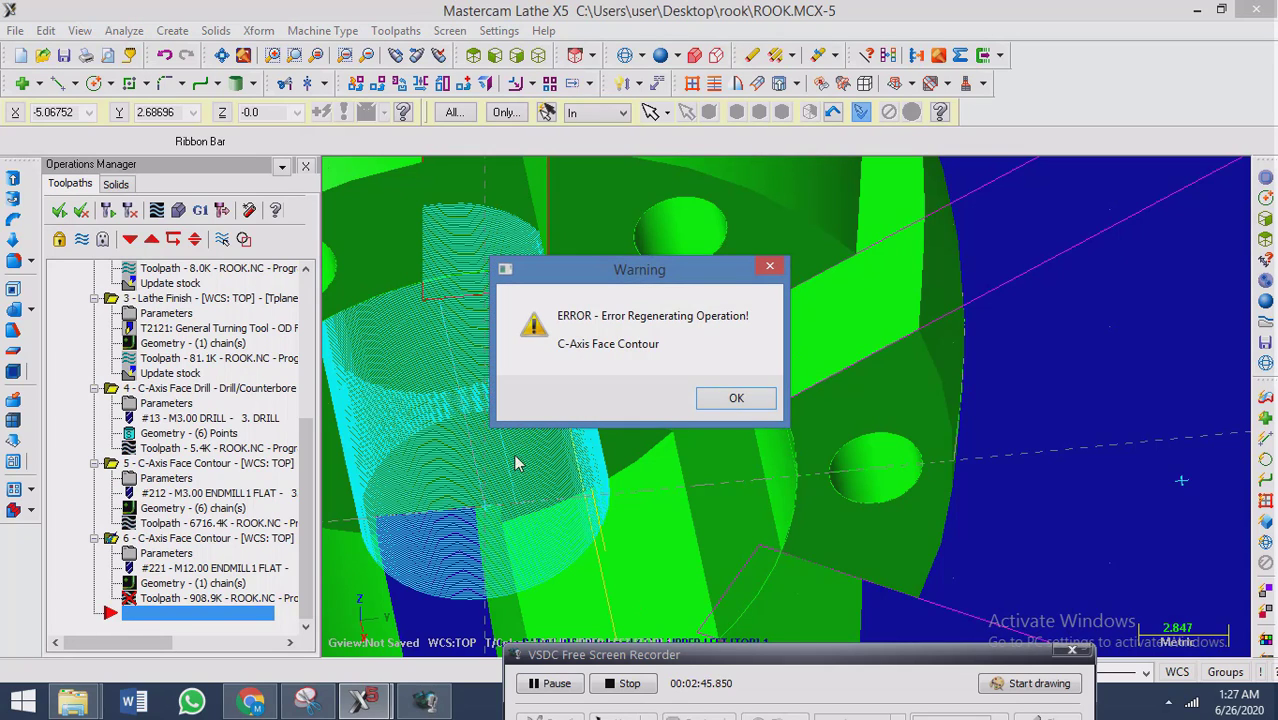
click(736, 398)
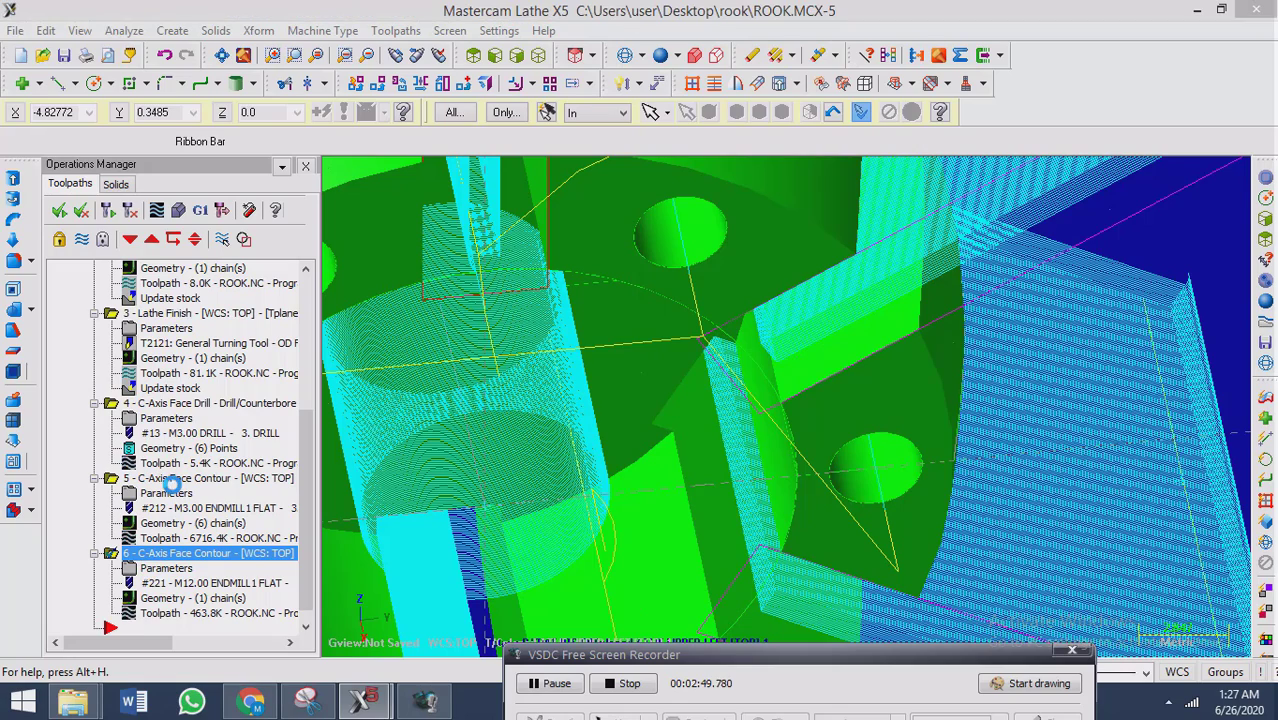
Turn off multi passes in the cut parameters of the sixth operation, the bore face contour.
click(168, 570)
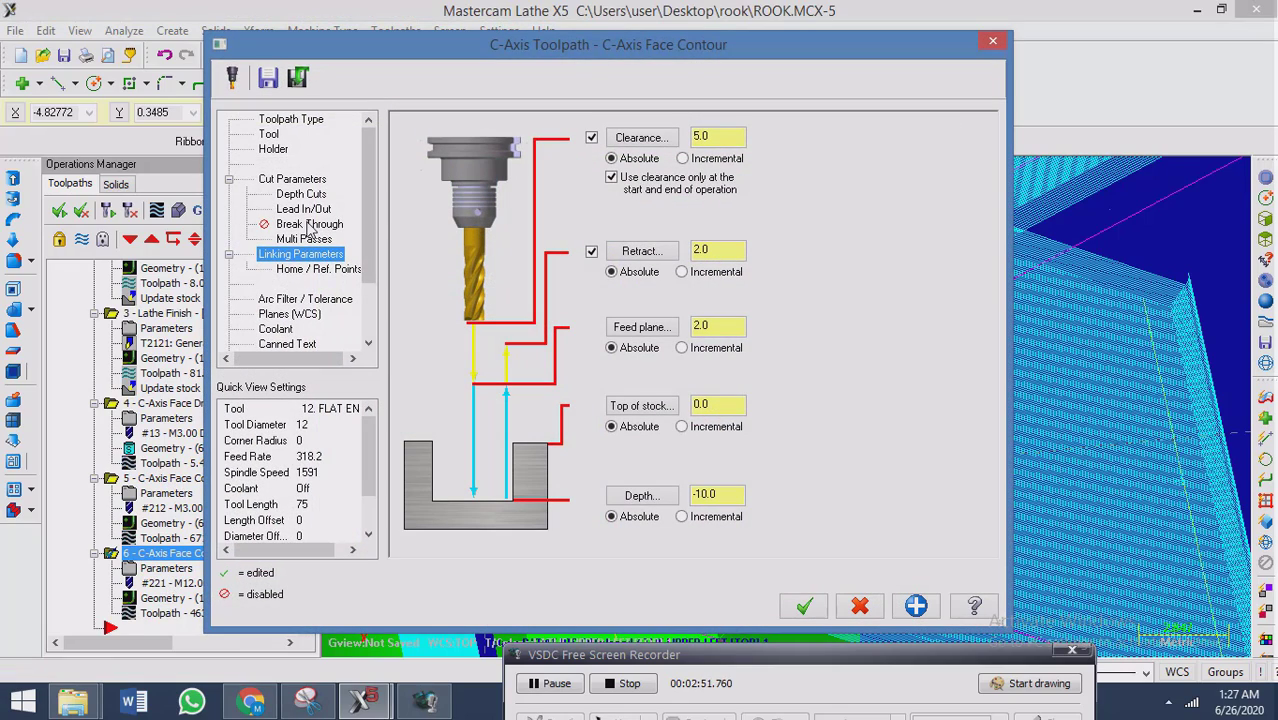
click(298, 211)
click(320, 195)
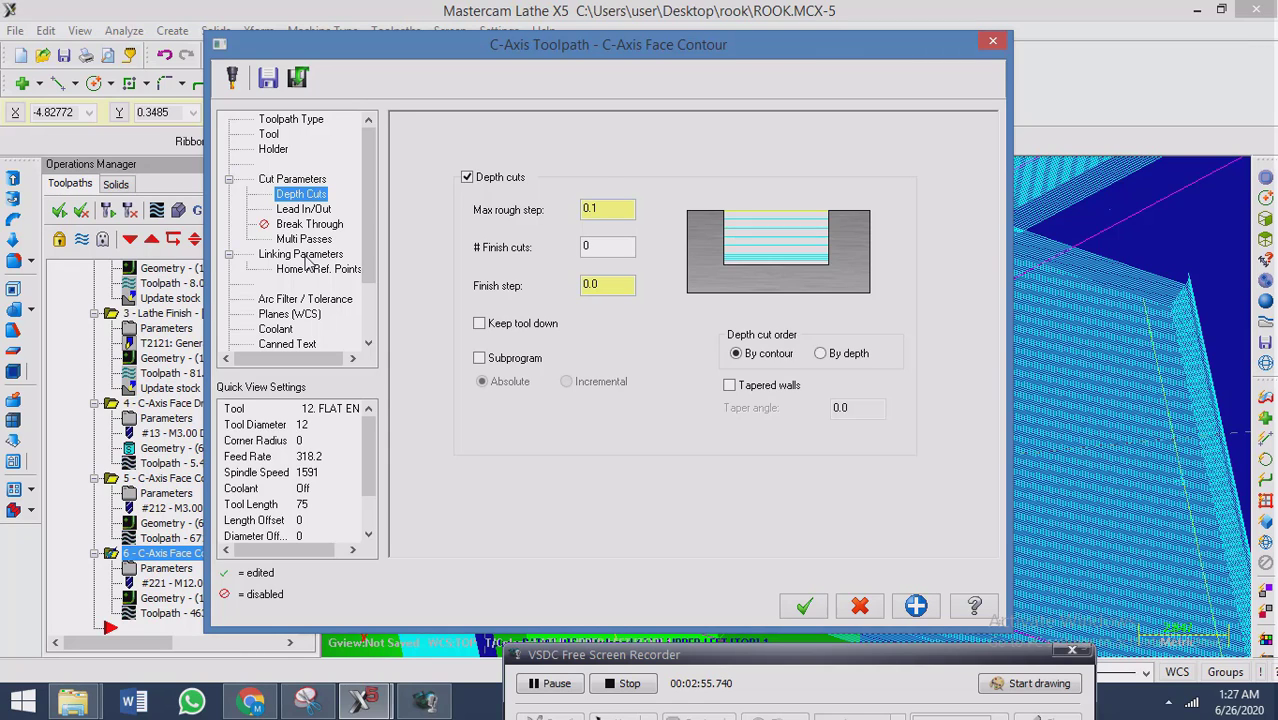
click(298, 226)
click(293, 240)
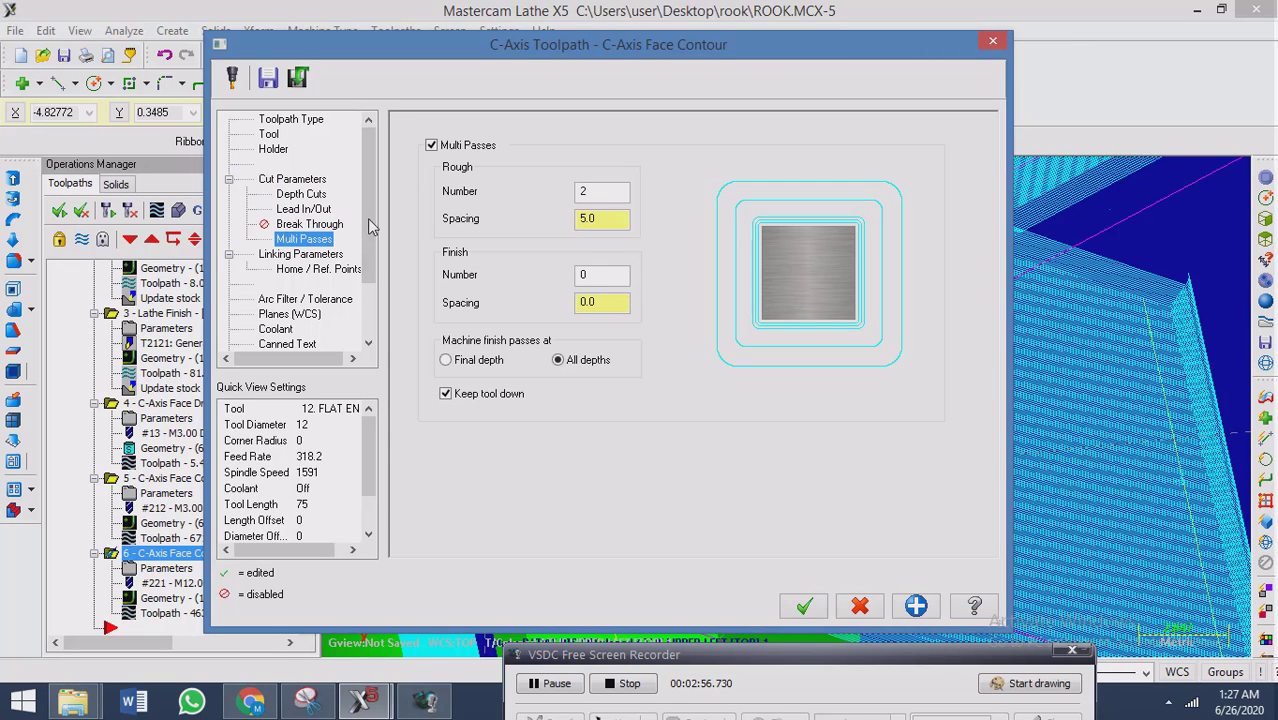
click(432, 146)
click(805, 607)
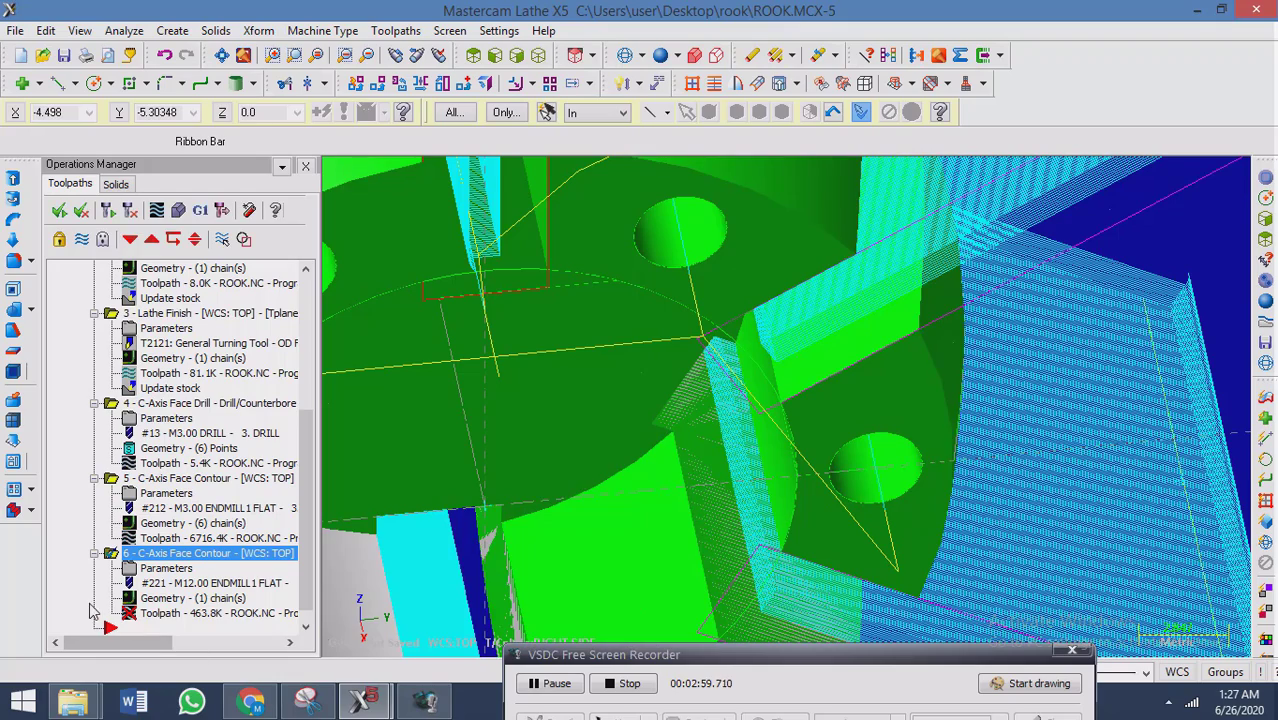
Regenerate the bore face contour without multi passes, open its backplot, and inspect the toolpath inside the rook's bore.
click(272, 345)
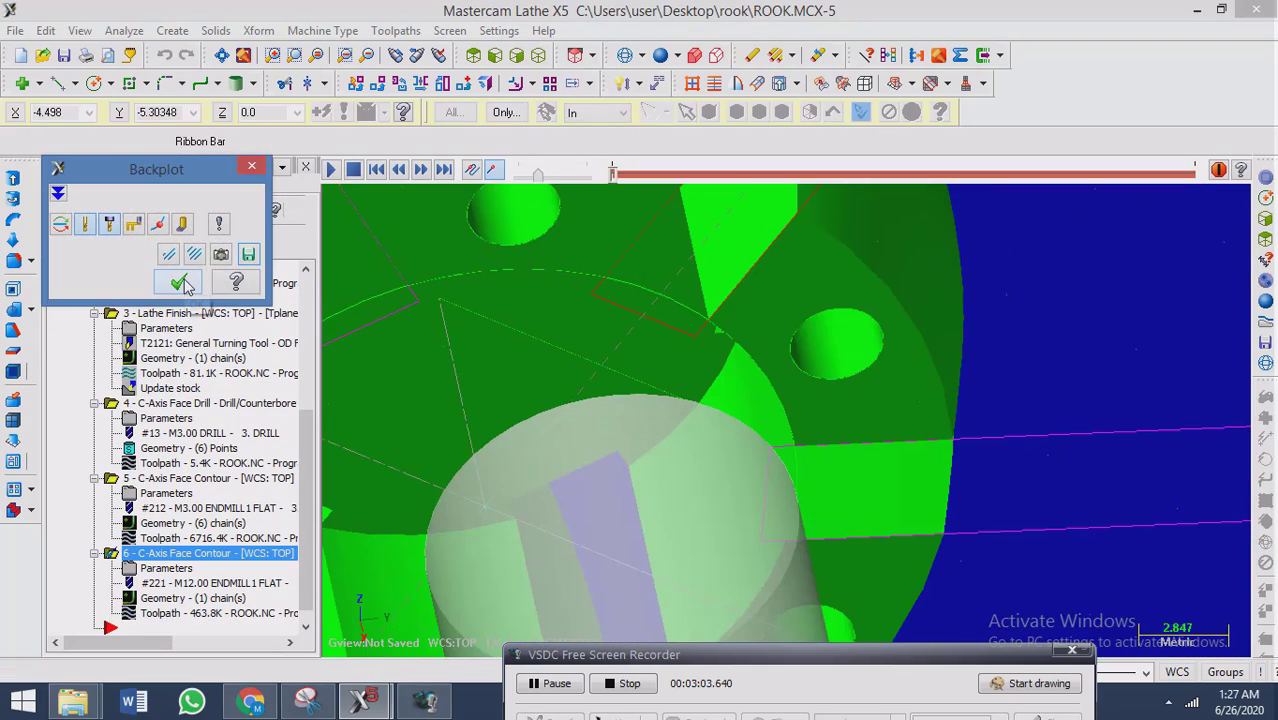
click(181, 284)
scroll(770, 378, down, 5)
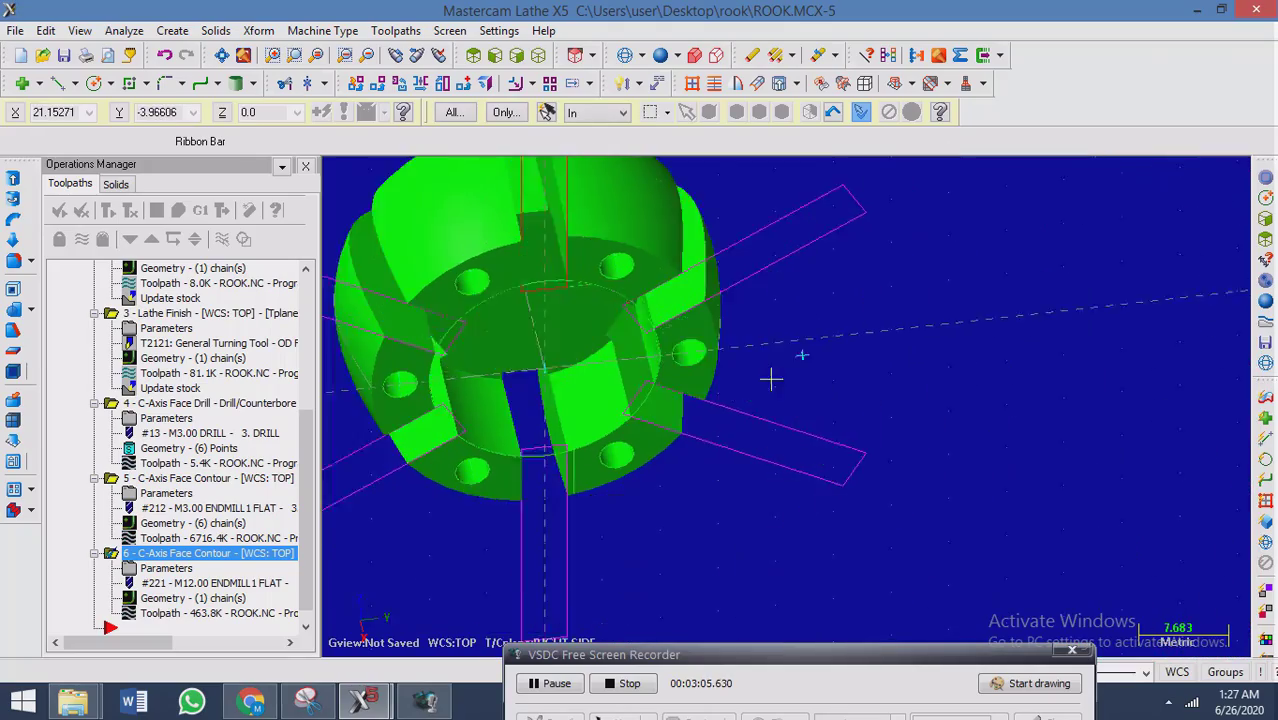
middle_drag(771, 379, 265, 377)
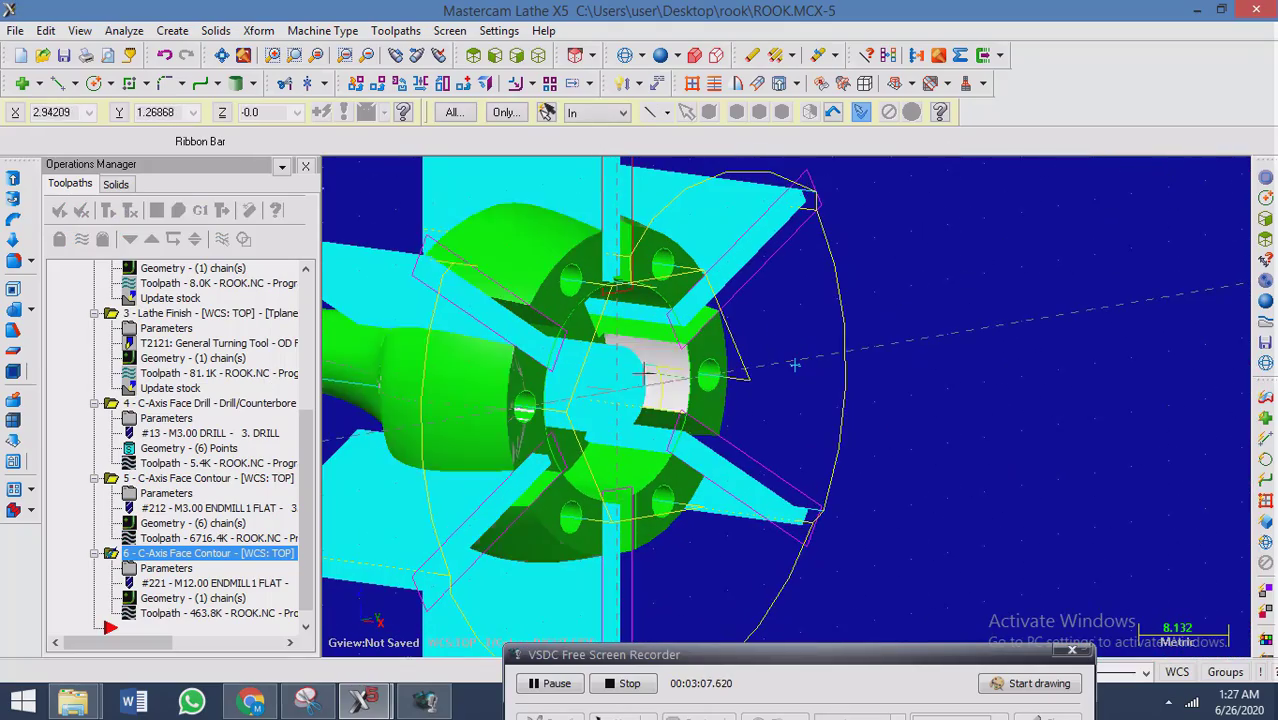
middle_drag(648, 374, 340, 300)
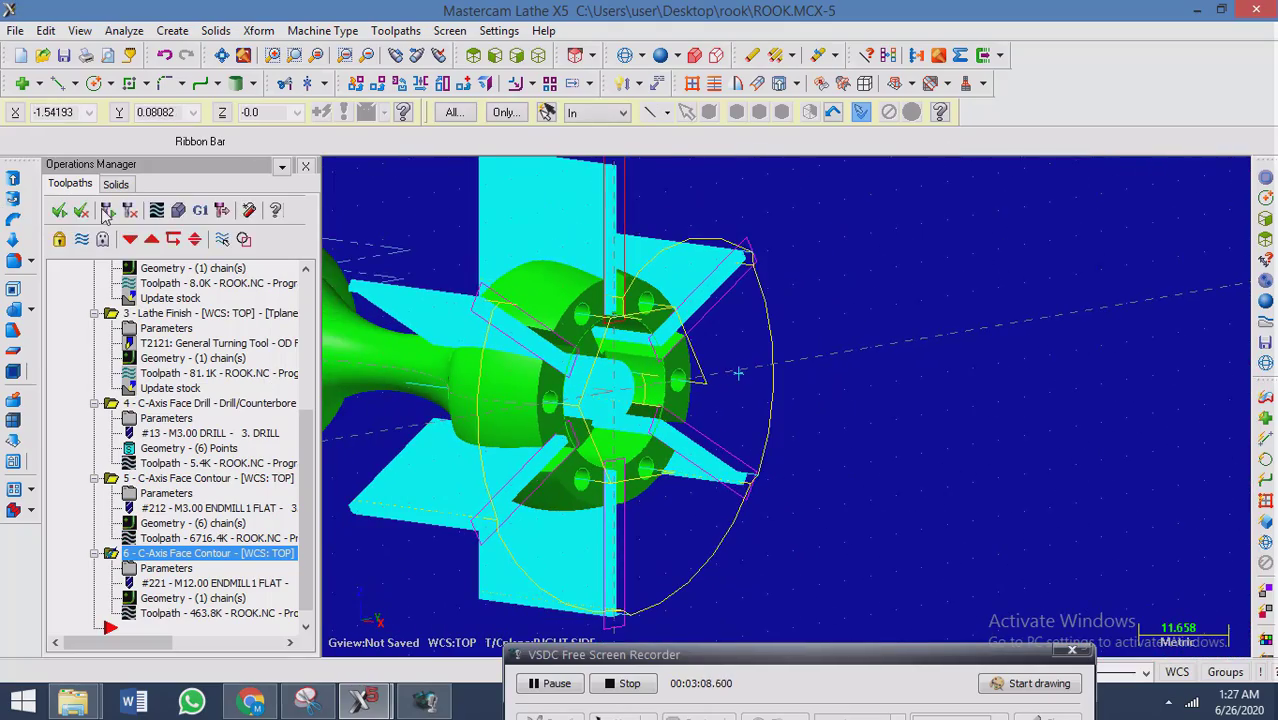
Run the solid verification of all operations and set both moves per step and moves per refresh to 10.
click(178, 212)
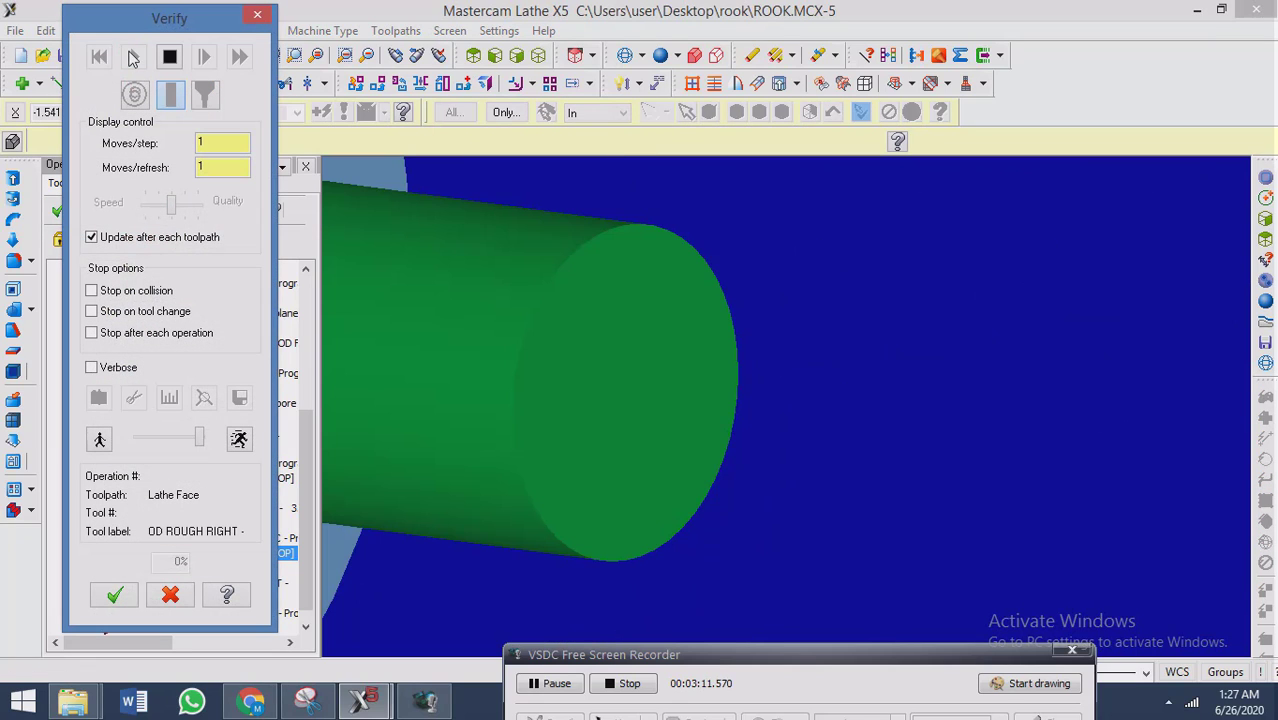
click(133, 57)
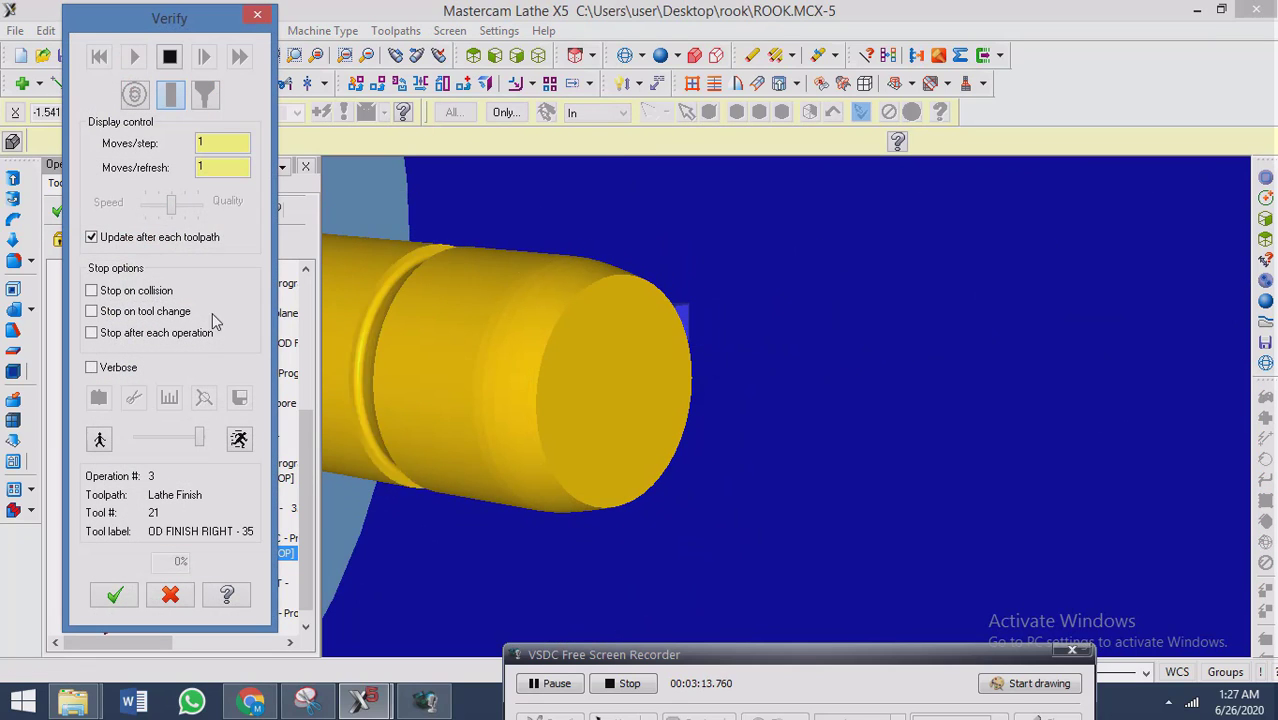
click(230, 145)
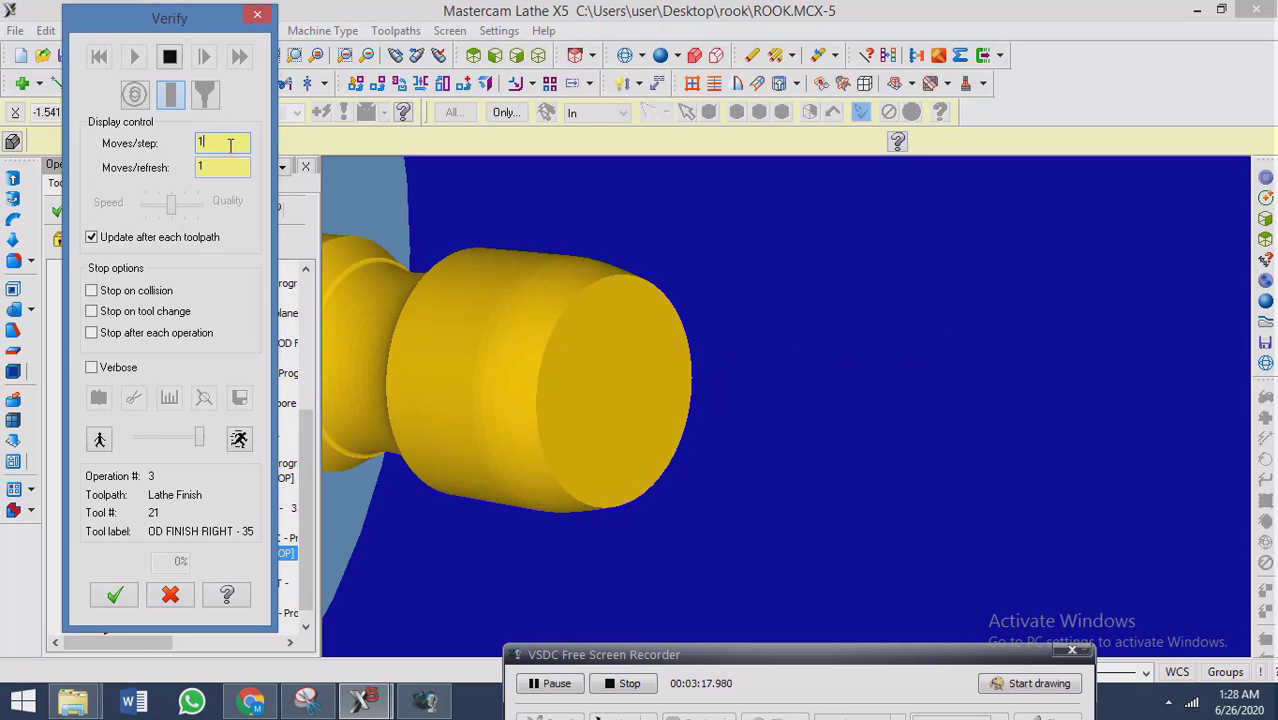
text(0)
click(213, 168)
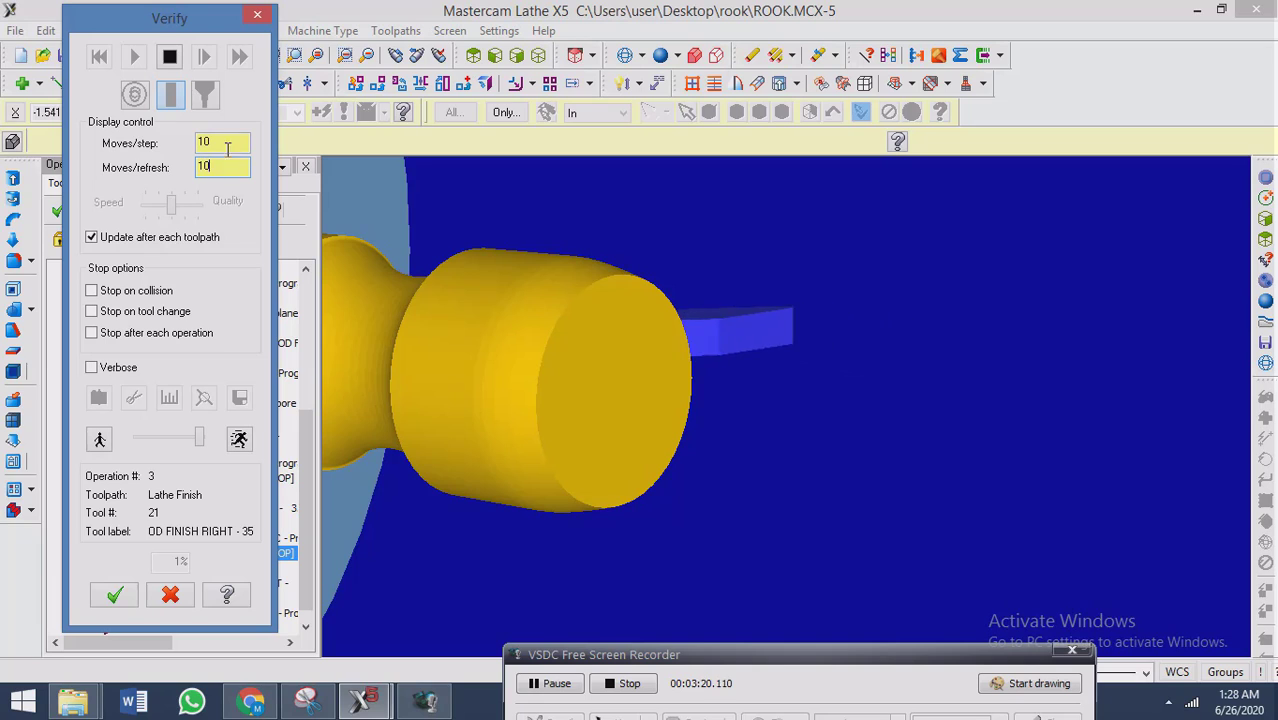
Set moves per step and moves per refresh back to 1 while the slot milling simulation runs.
click(228, 149)
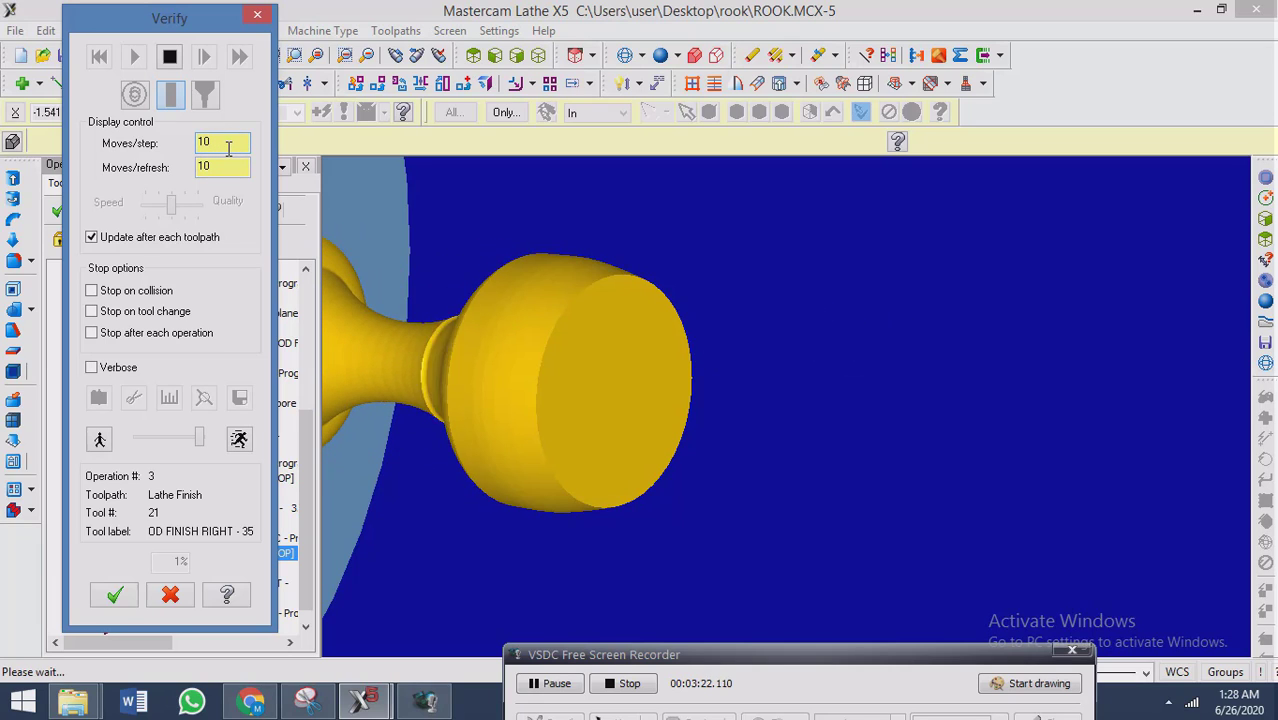
key(BackSpace)
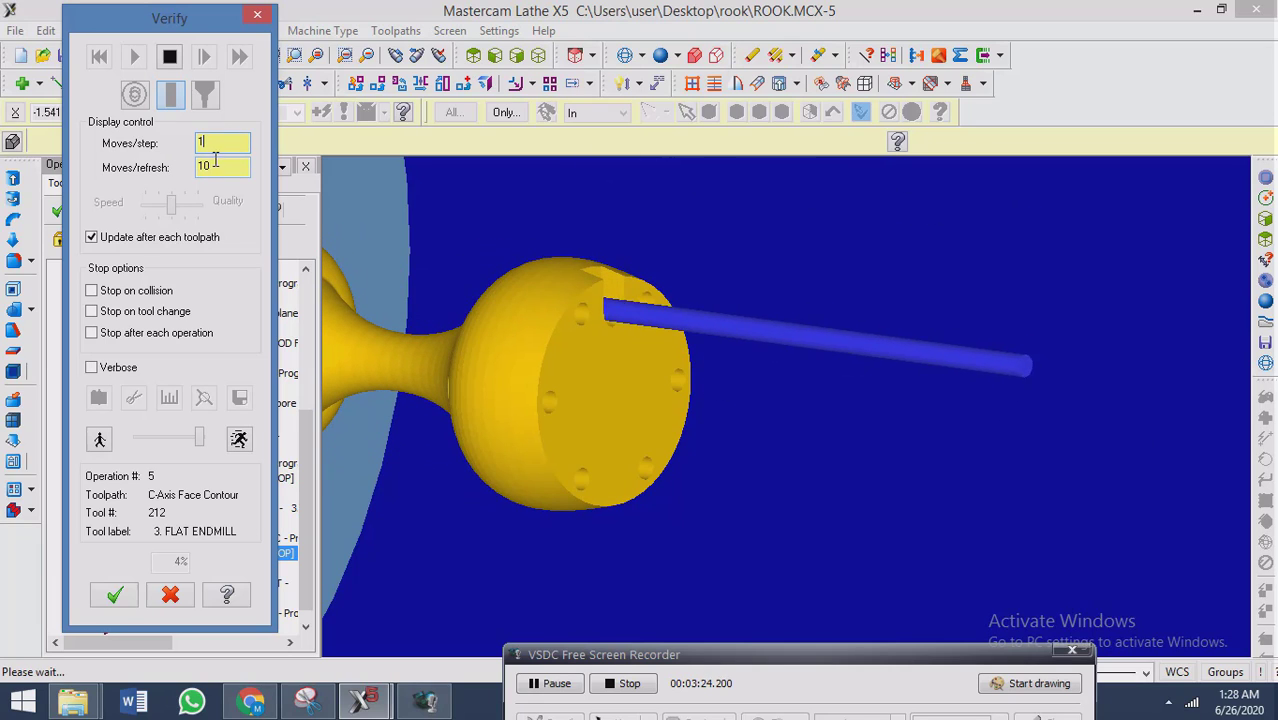
click(227, 165)
key(BackSpace)
click(217, 137)
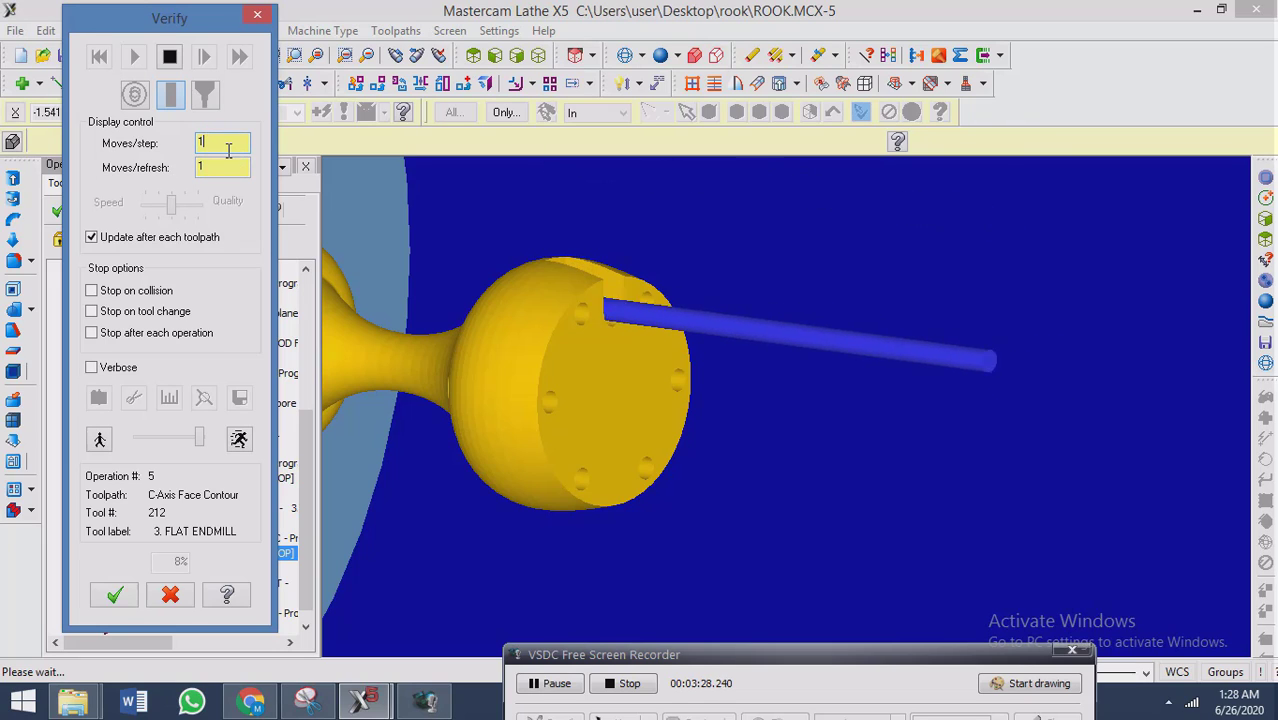
Set moves per step and moves per refresh to 10 to speed up the running verification.
double_click(224, 146)
text(0)
key(Tab)
text(10)
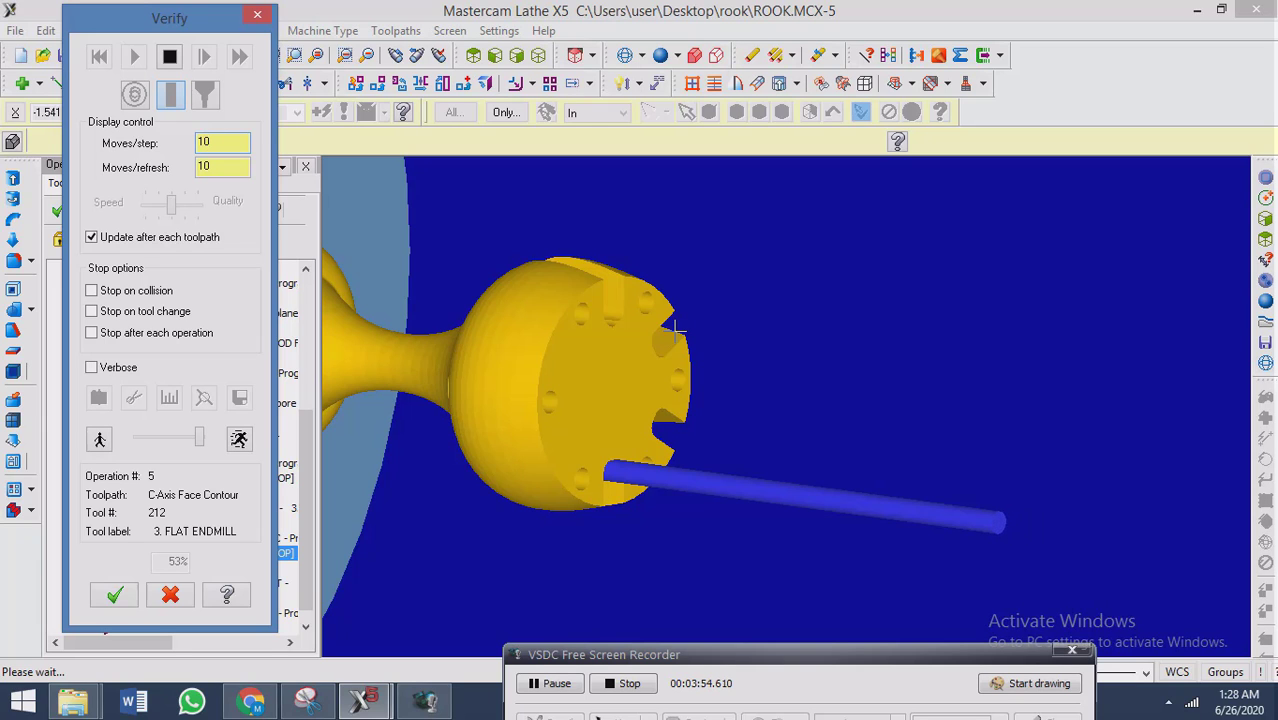
Examine the simulated rook's front face with its slots, holes and central bore from different angles.
middle_drag(656, 296, 625, 325)
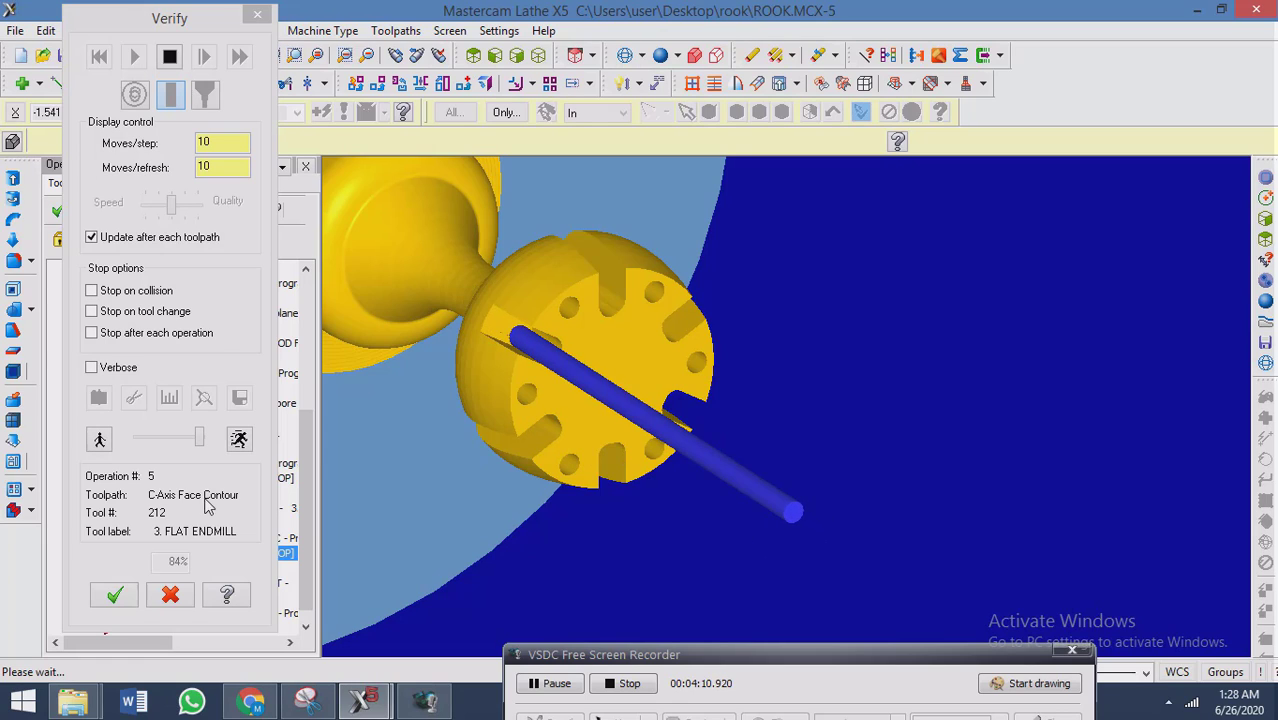
double_click(243, 140)
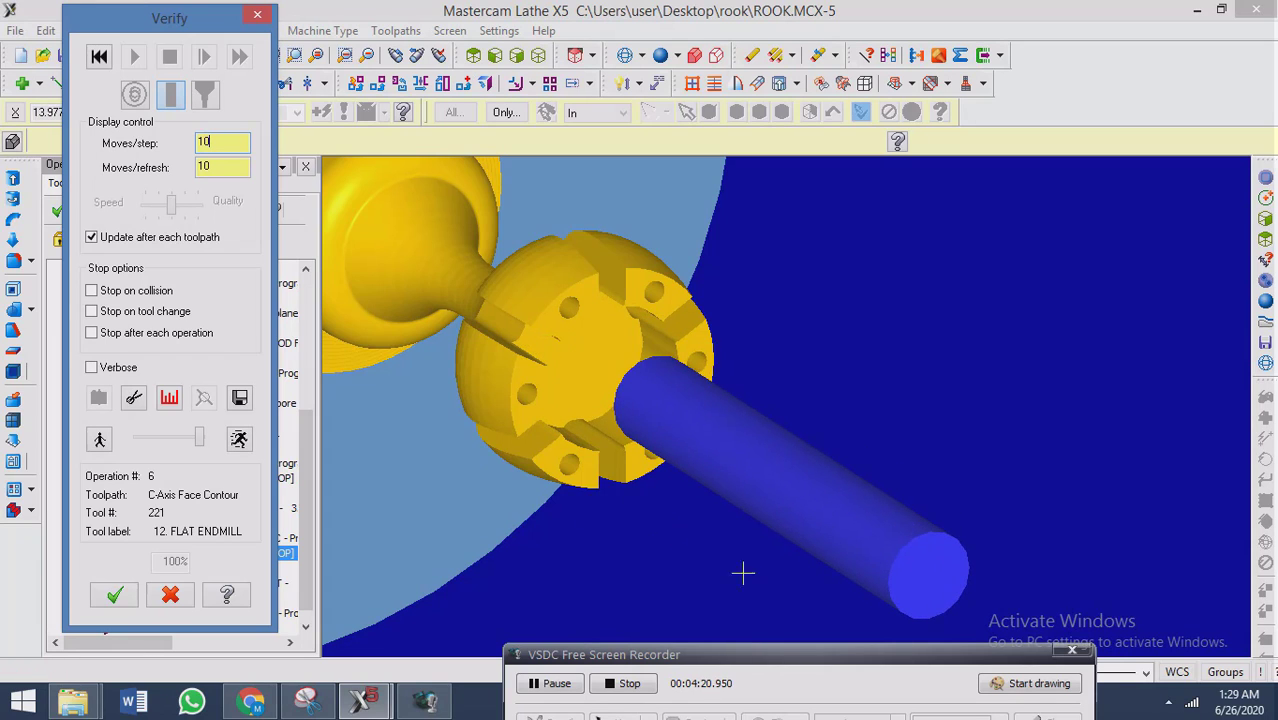
middle_drag(738, 467, 685, 399)
scroll(640, 300, up, 4)
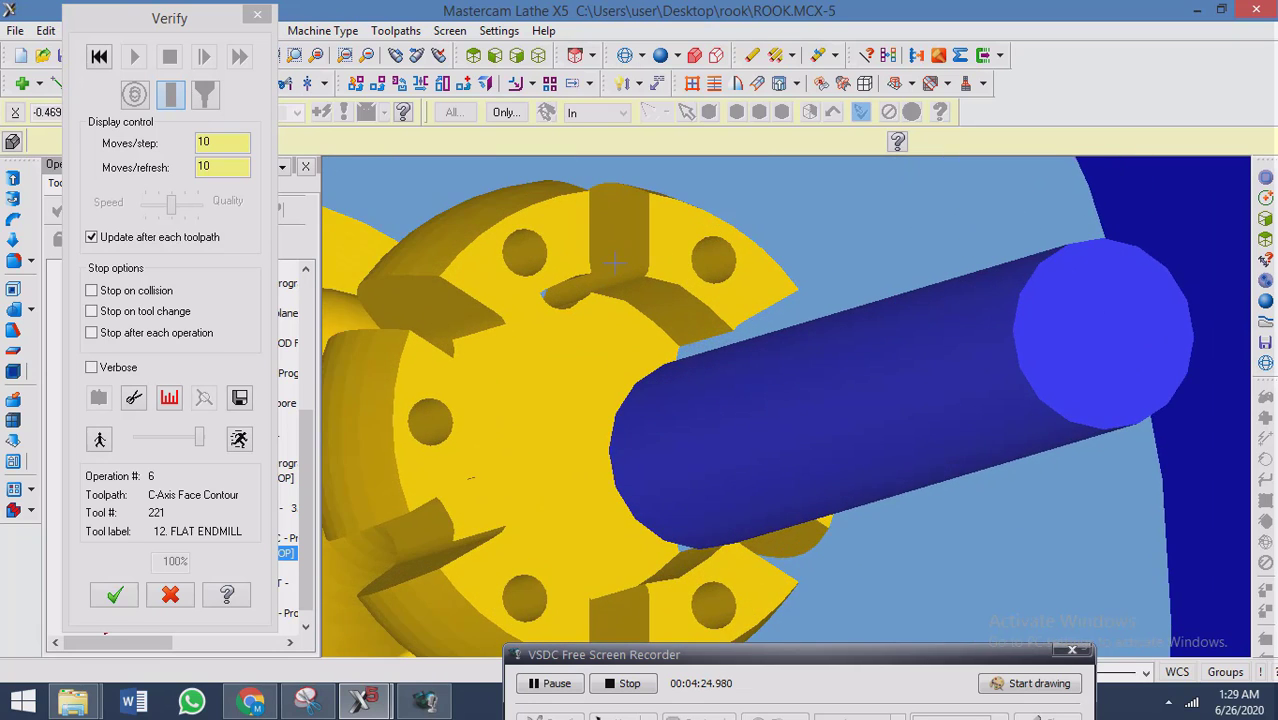
Inspect the inner end of the rook's upper slot in the finished simulation and close the verification.
scroll(617, 263, up, 3)
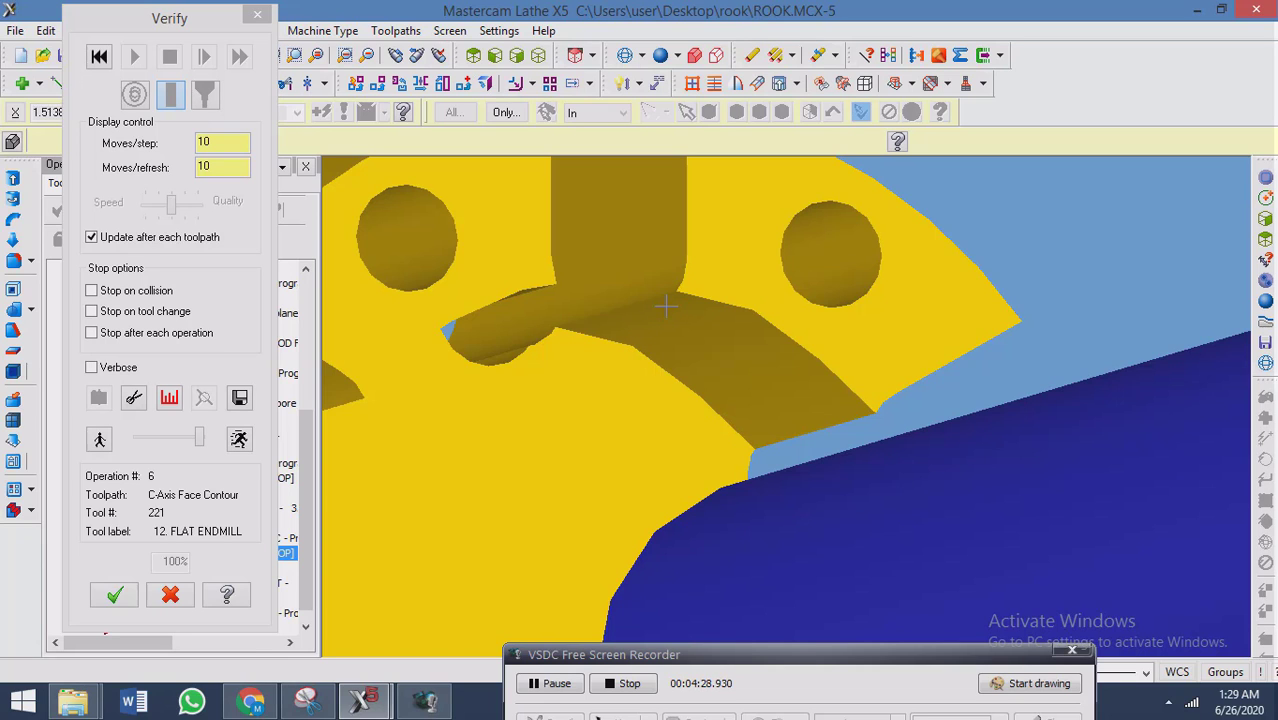
click(114, 595)
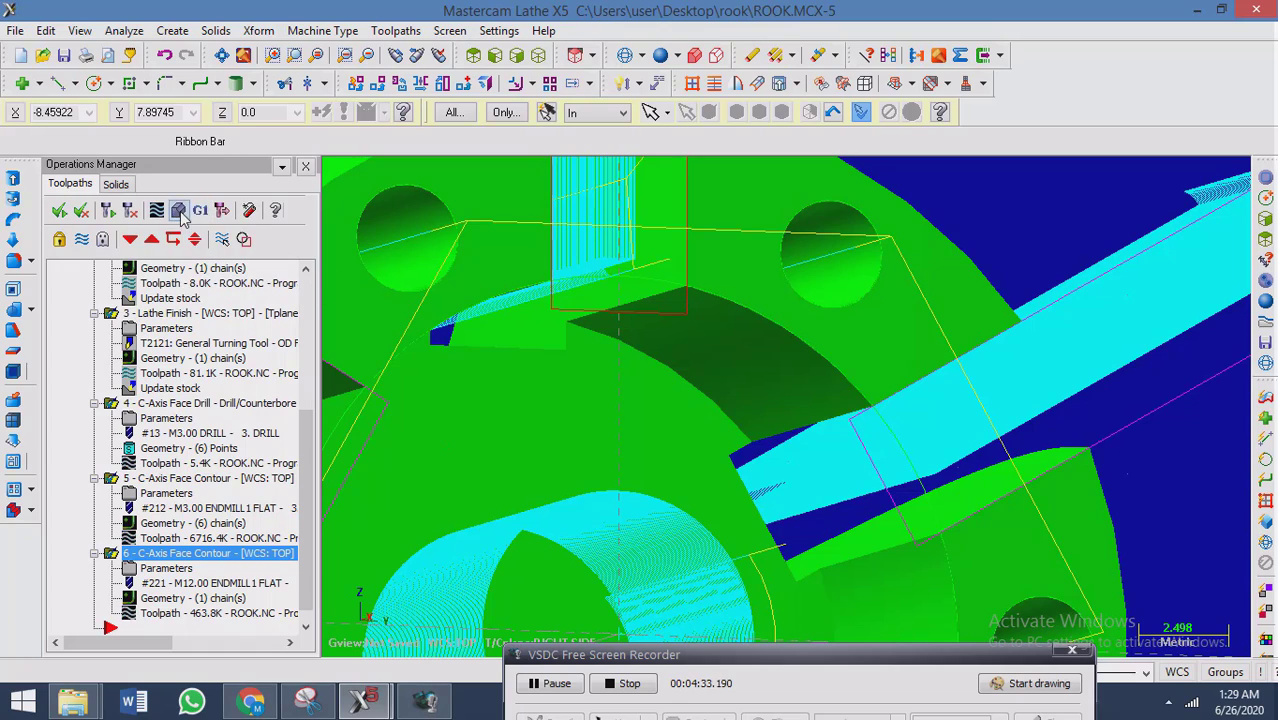
click(180, 212)
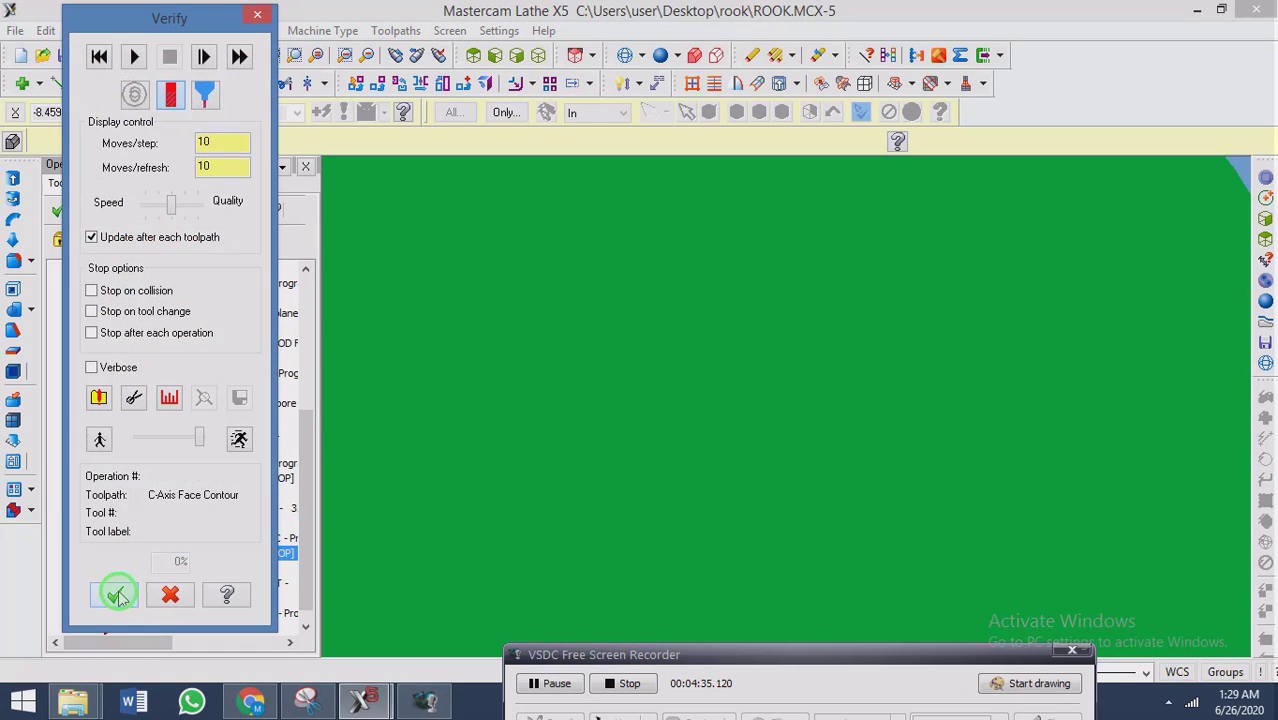
click(115, 595)
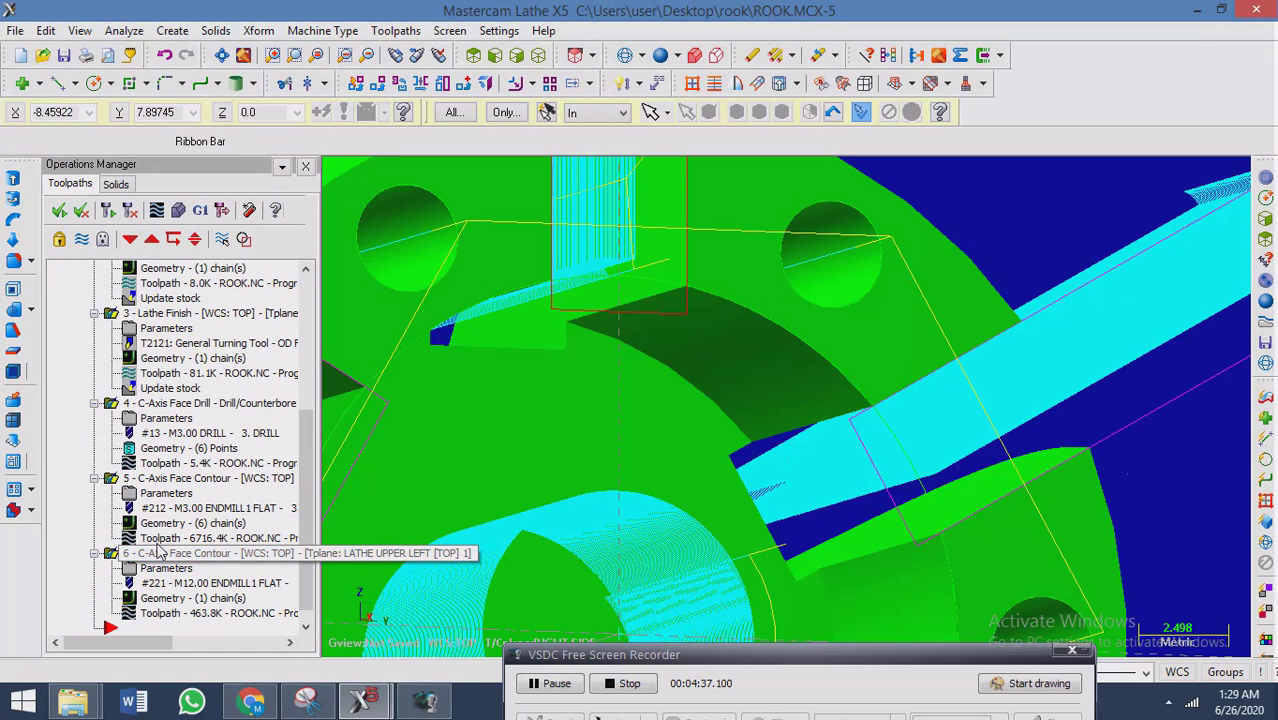
Run the solid verification of only operation 6, the central bore's C-axis face contour, and close it.
click(158, 550)
click(147, 478)
click(135, 550)
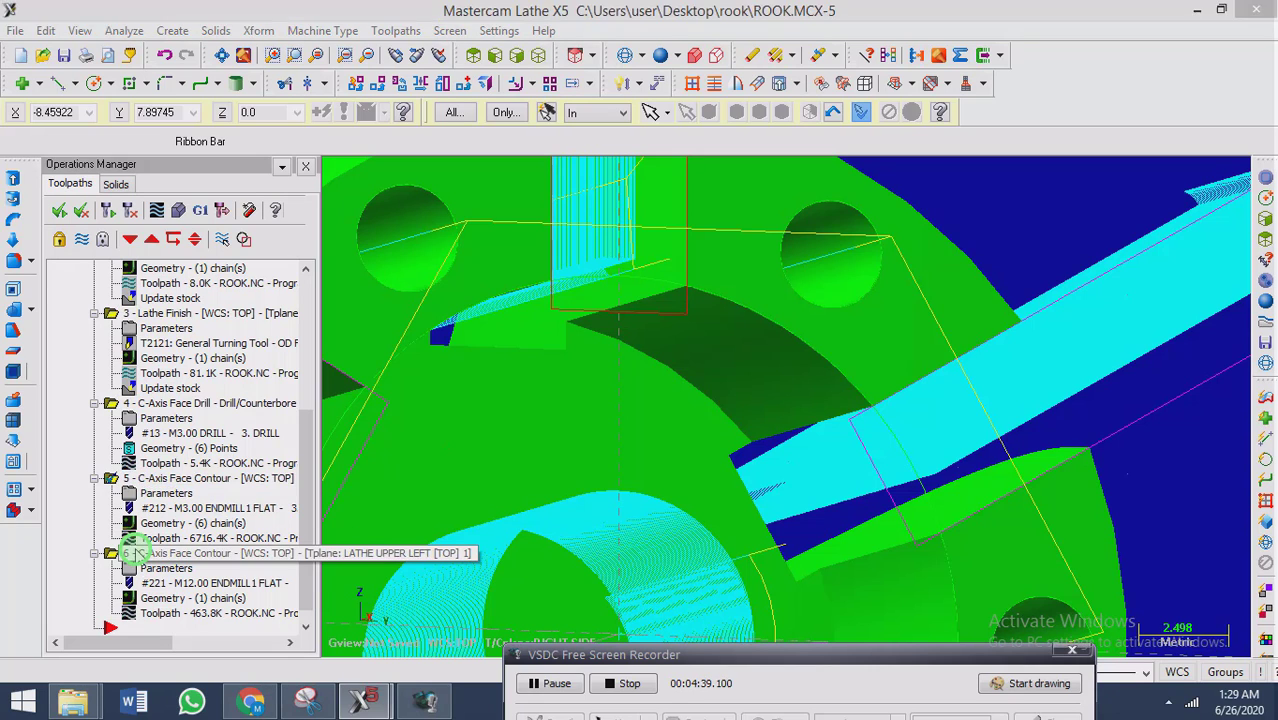
click(179, 211)
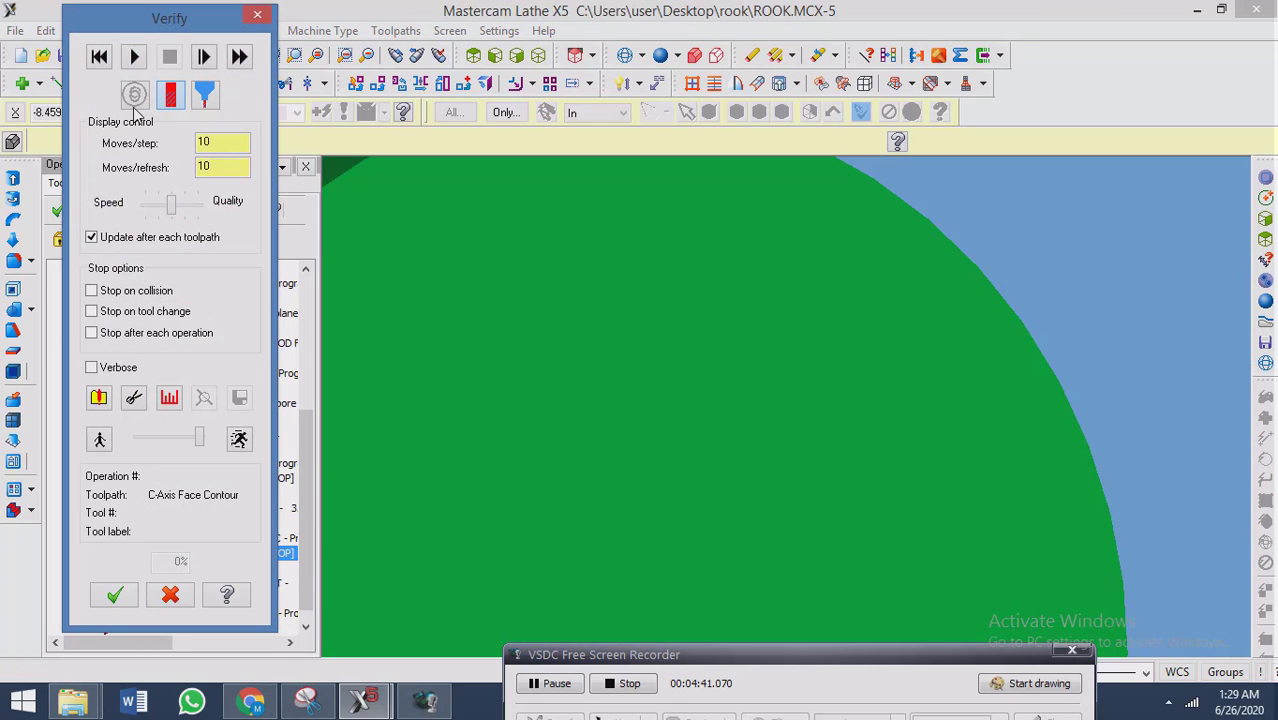
click(137, 59)
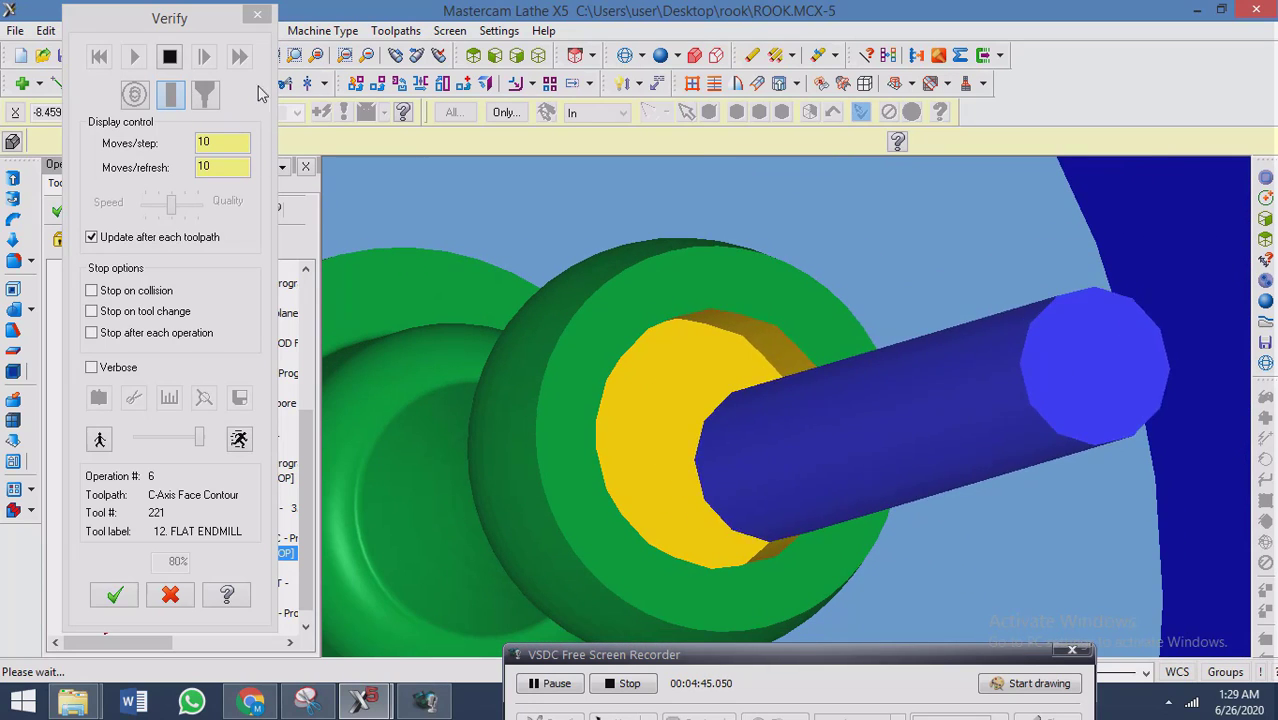
click(258, 16)
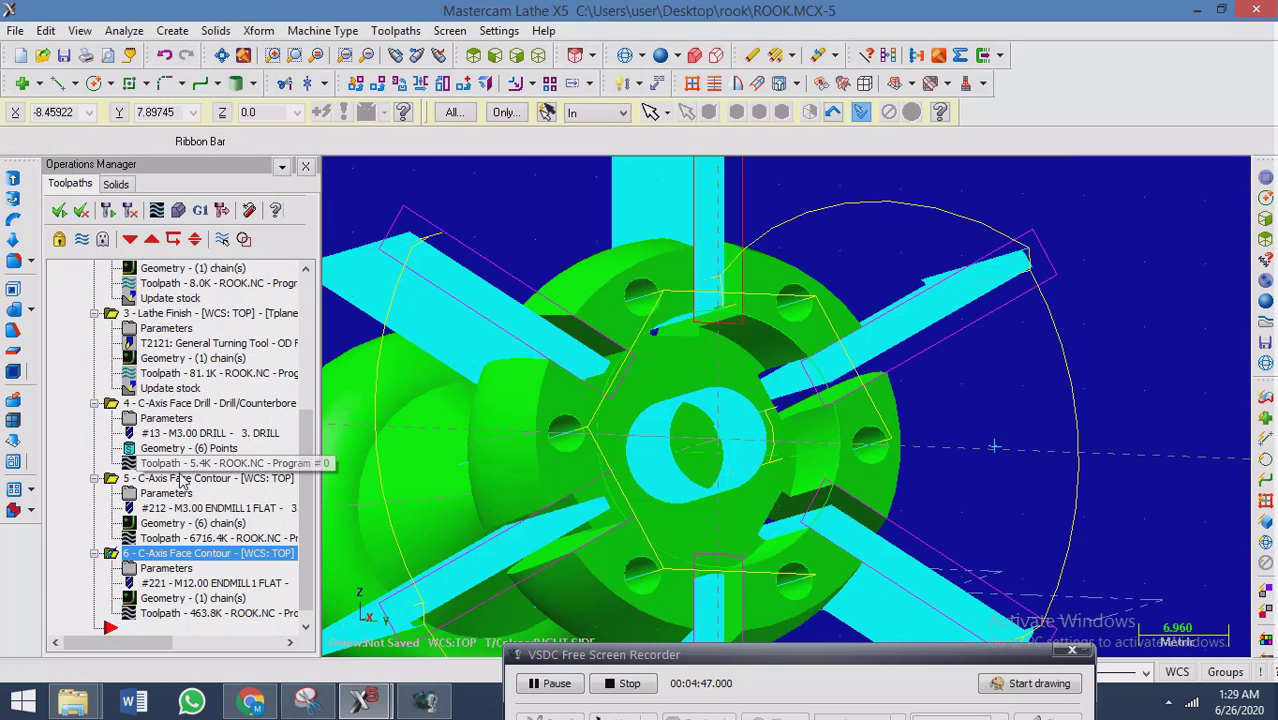
Verify operations 5 and 6 together, setting both moves per step and moves per refresh to 100.
click(178, 210)
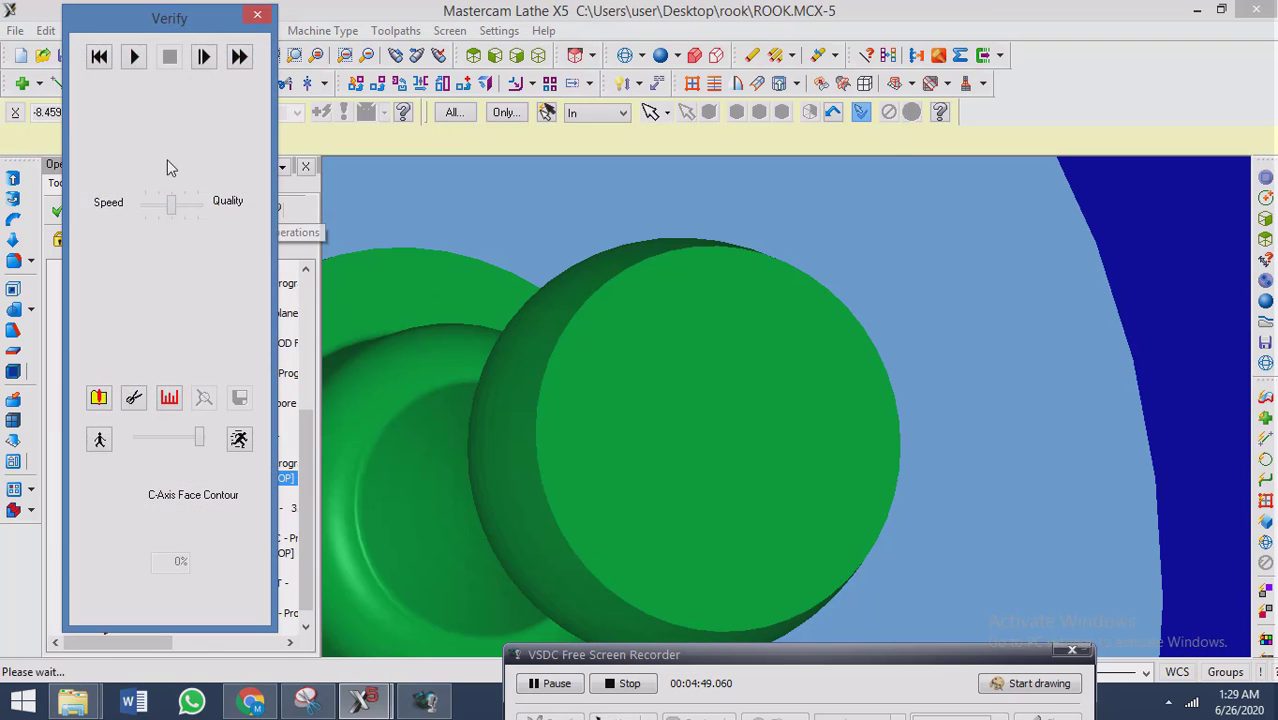
click(137, 58)
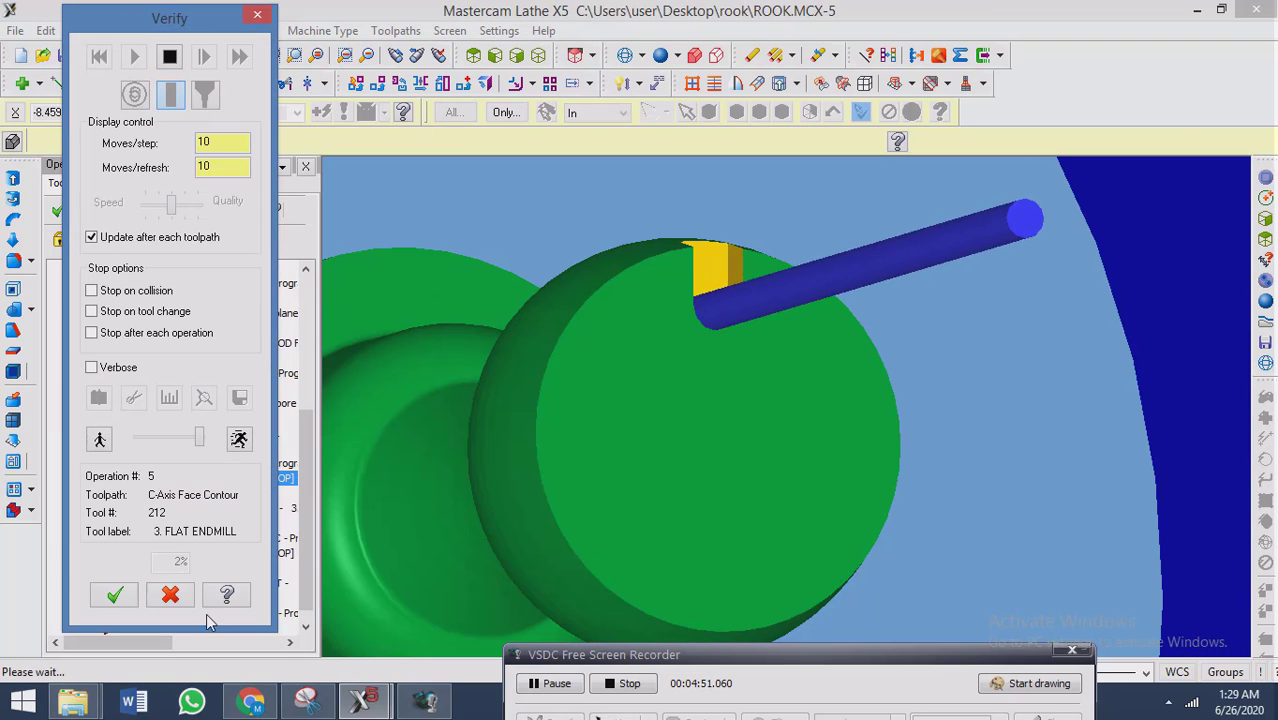
click(203, 440)
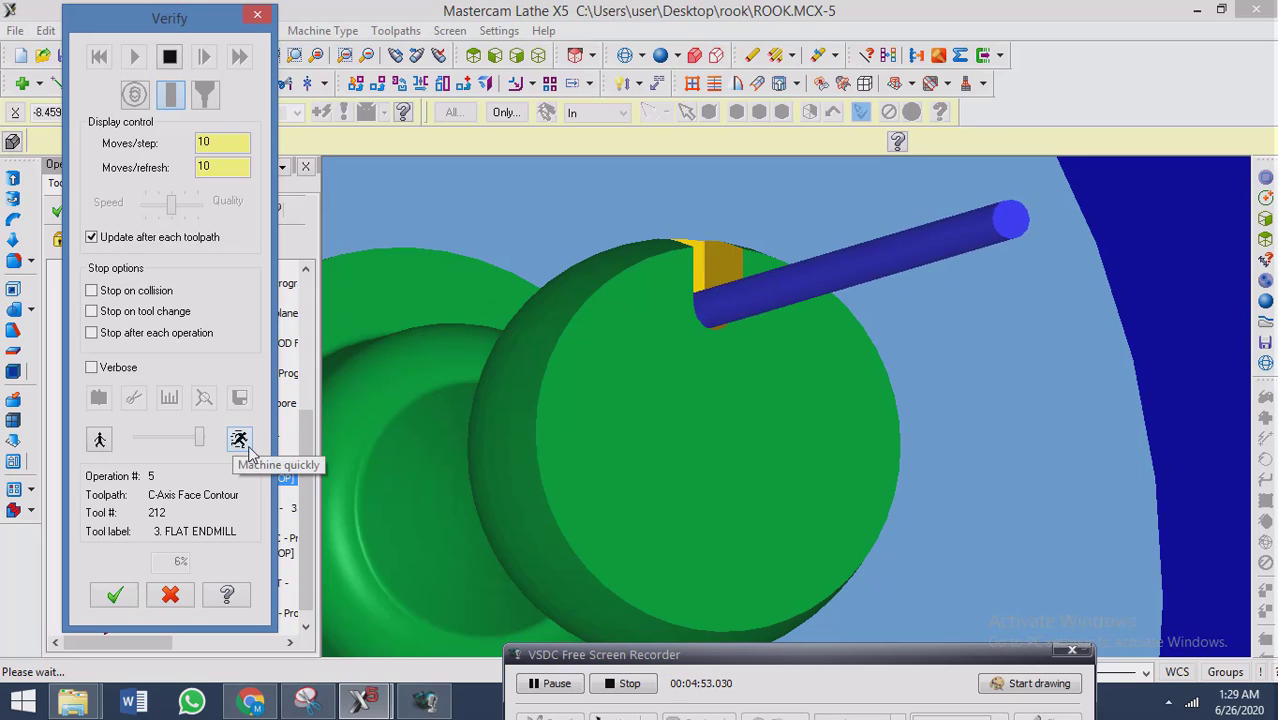
click(240, 141)
text(0)
click(238, 166)
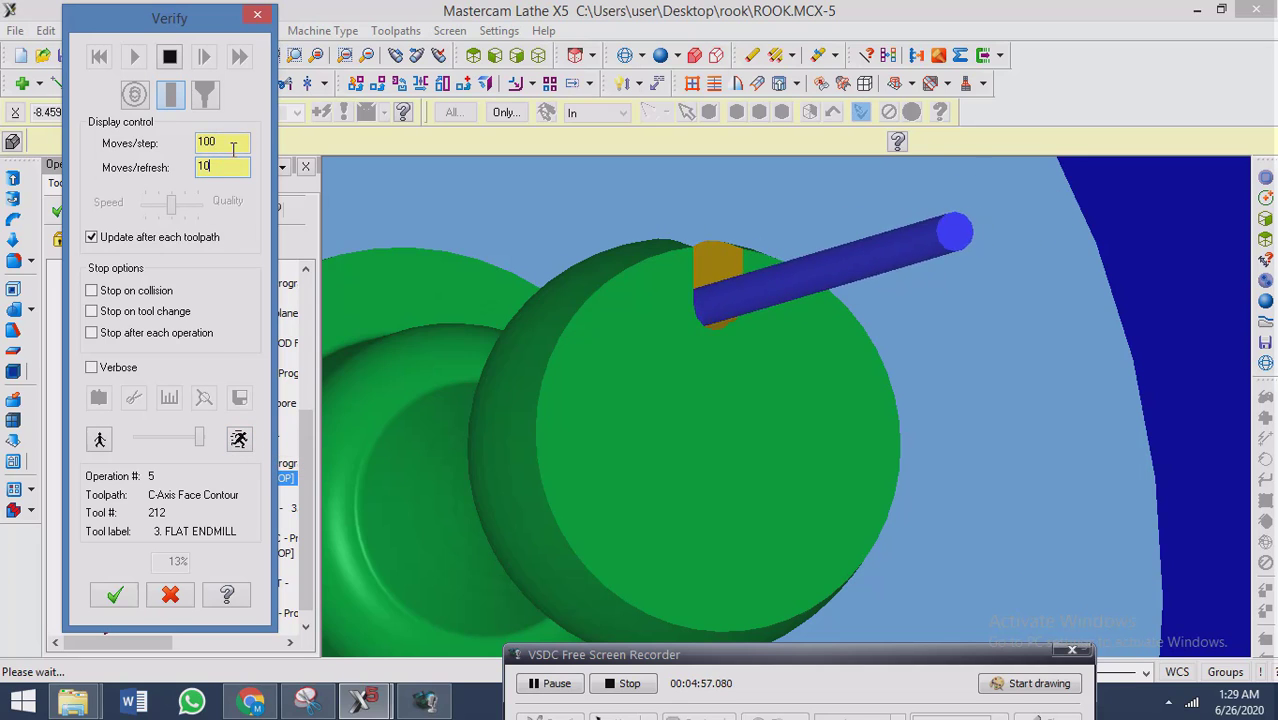
text(0)
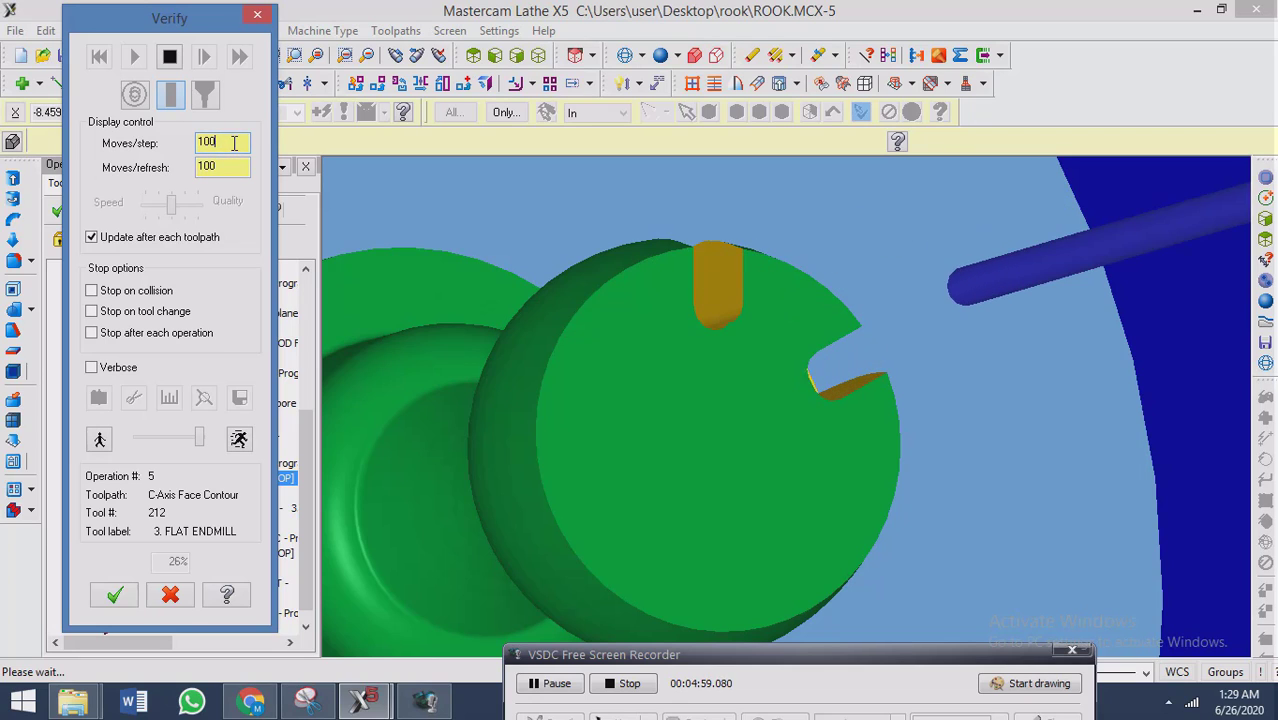
click(240, 143)
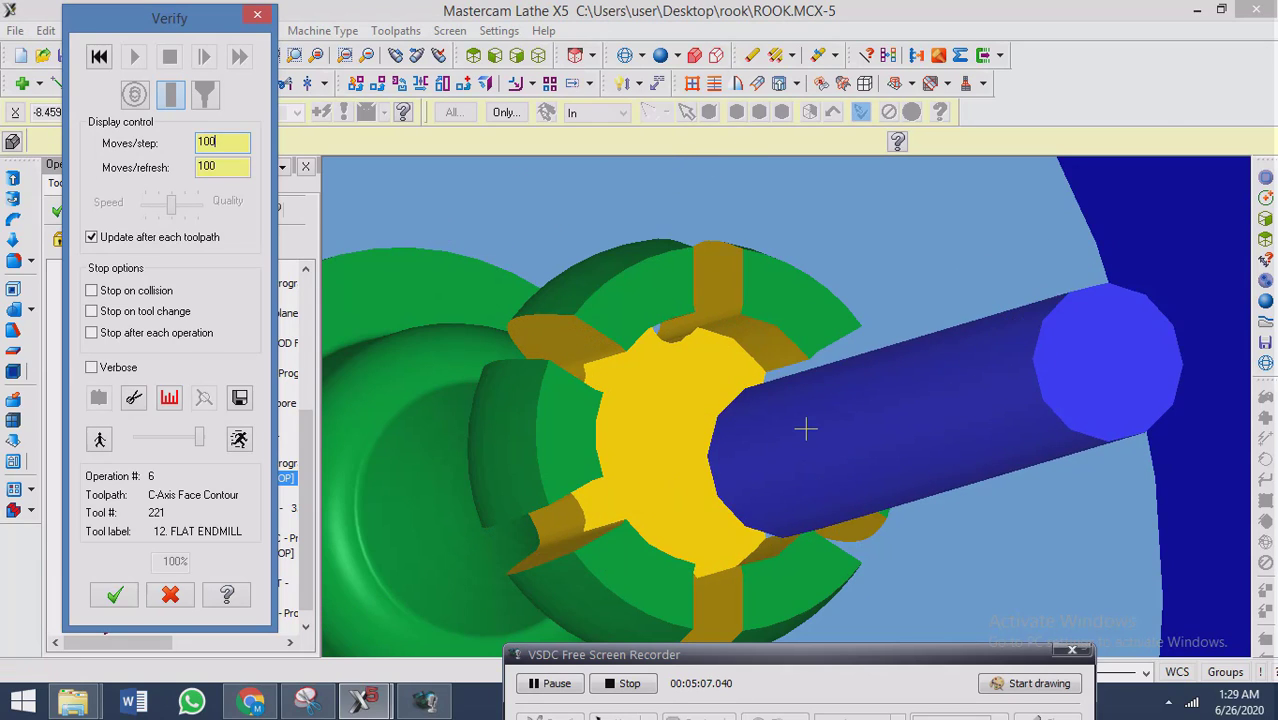
Examine from different angles where the simulated slots meet the central bore, and close the verification.
middle_drag(689, 485, 738, 503)
scroll(736, 379, up, 5)
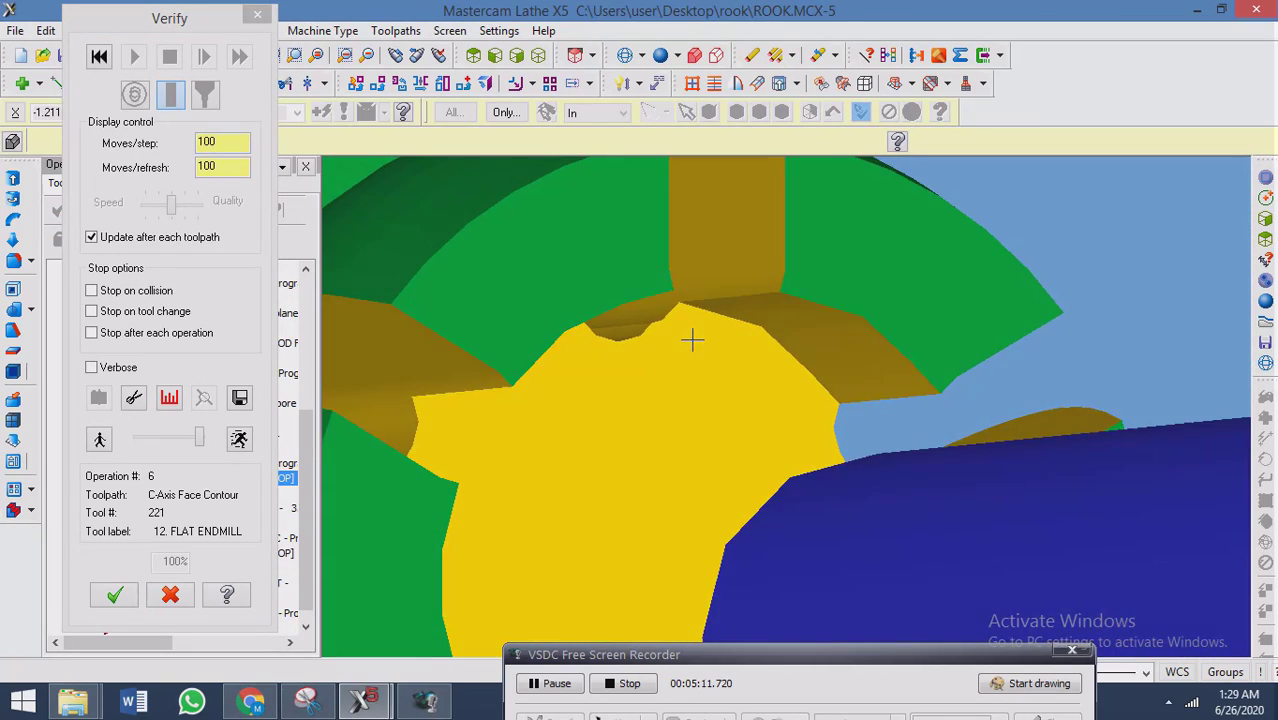
middle_drag(692, 341, 673, 328)
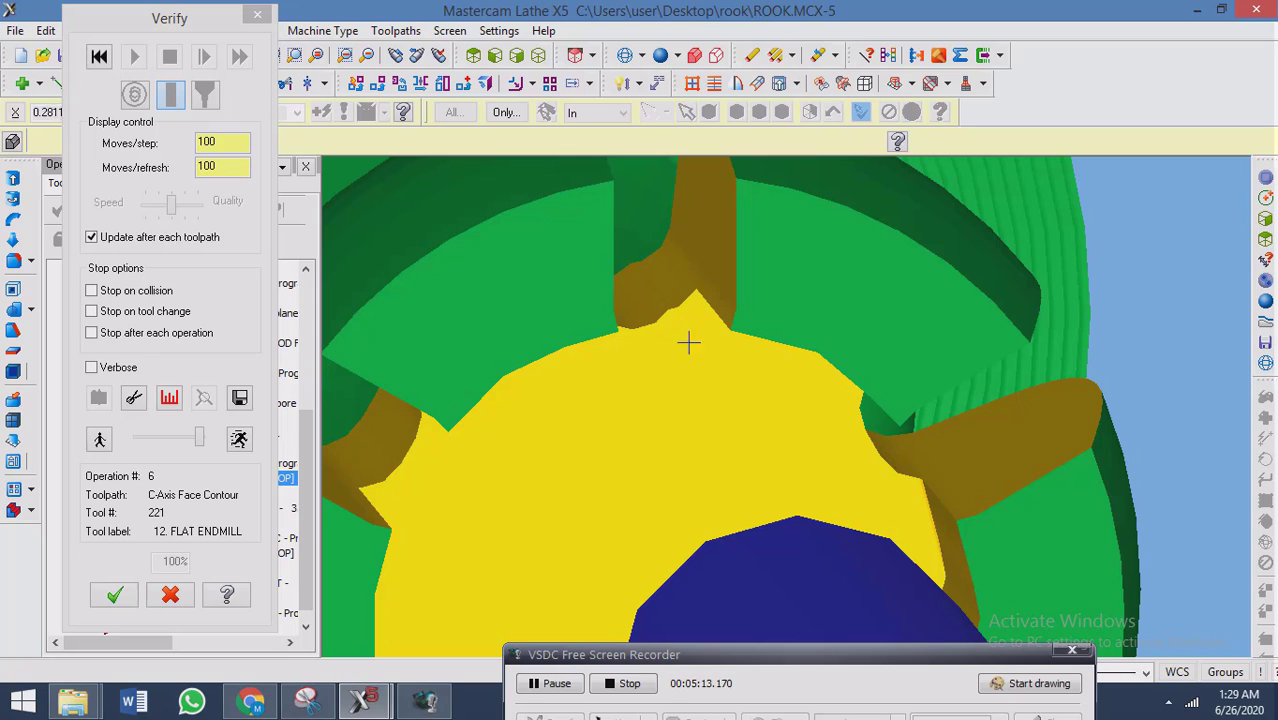
middle_drag(445, 527, 436, 403)
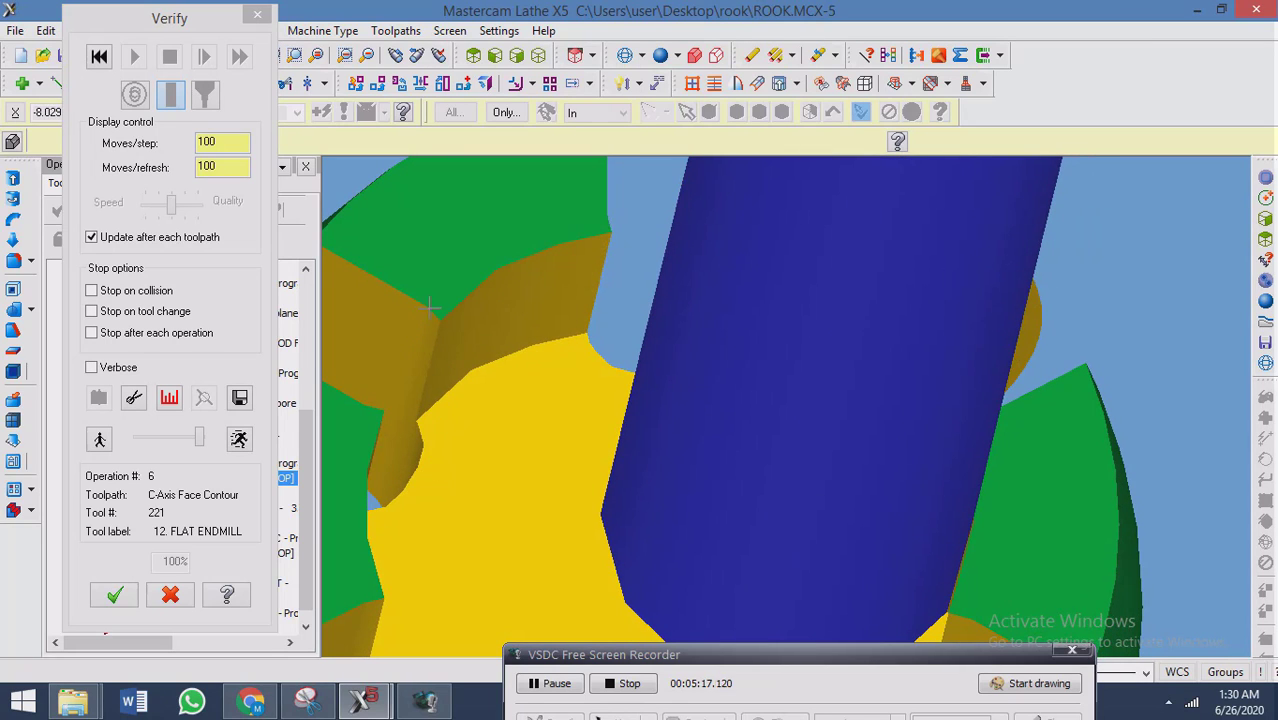
click(258, 15)
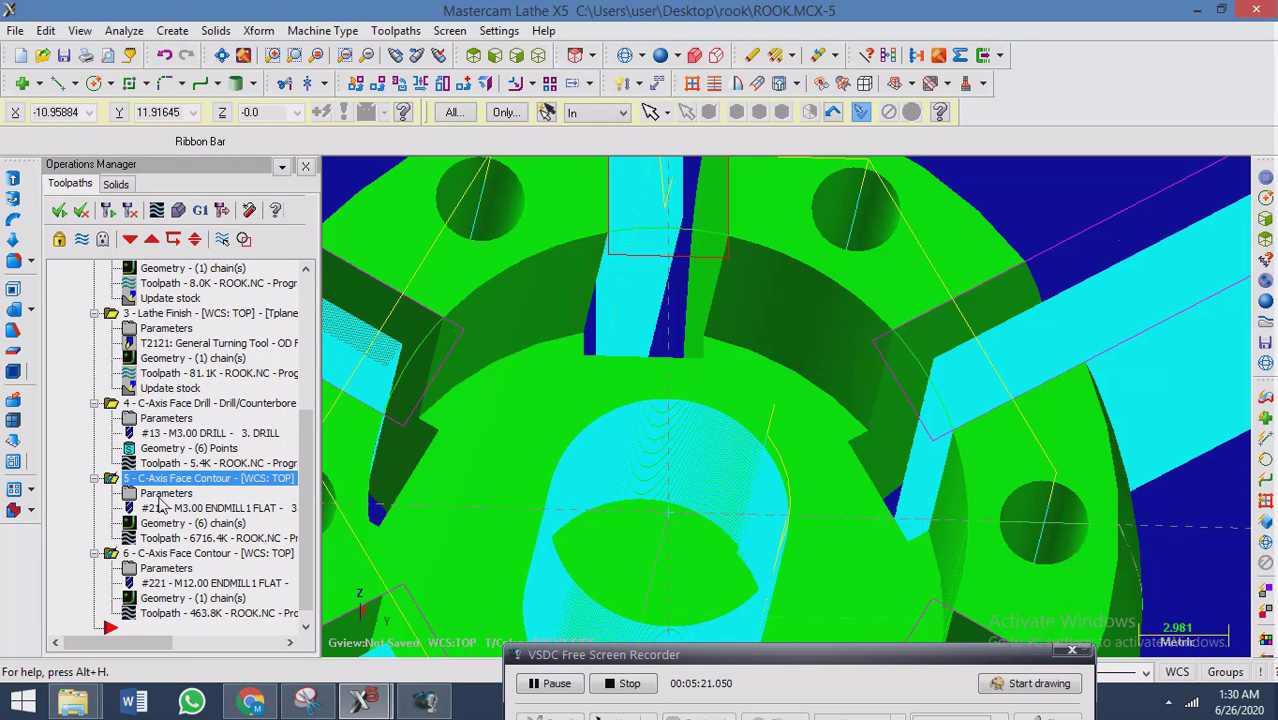
Review the slot contour's break through, lead in/out, cut and tool parameters, and examine its toolpath around the slots.
click(160, 497)
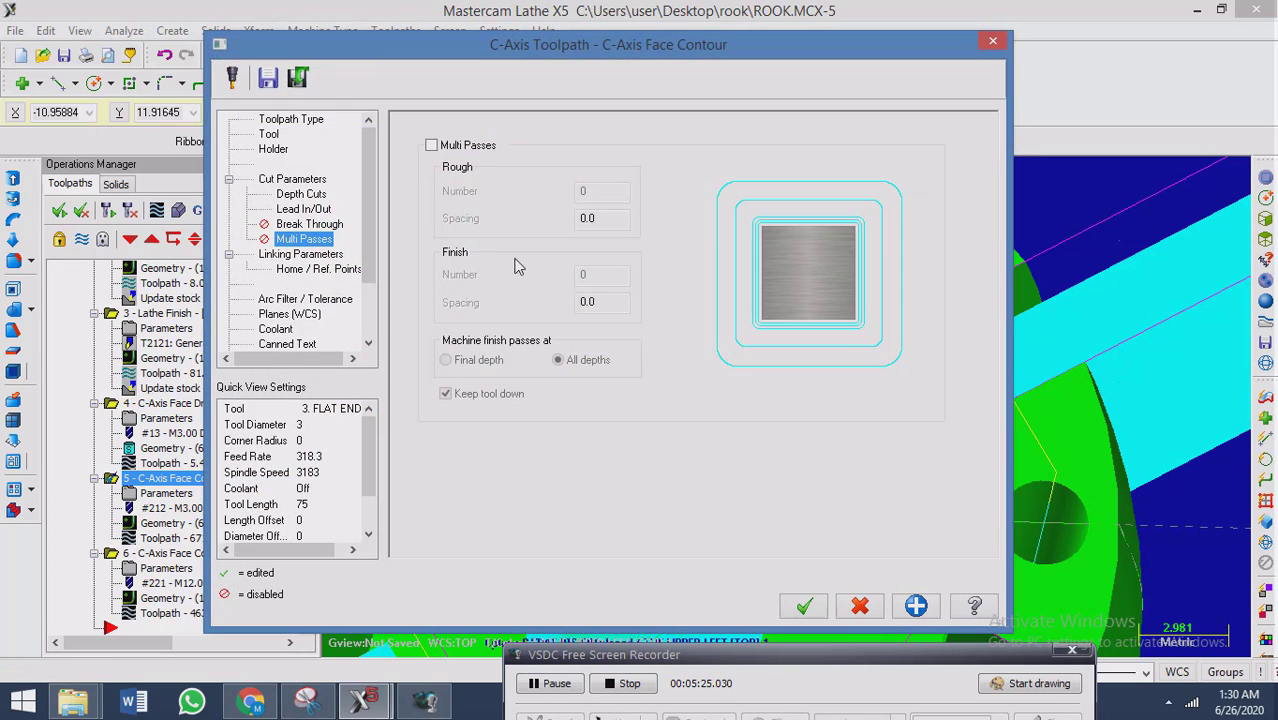
click(280, 224)
click(290, 209)
click(292, 179)
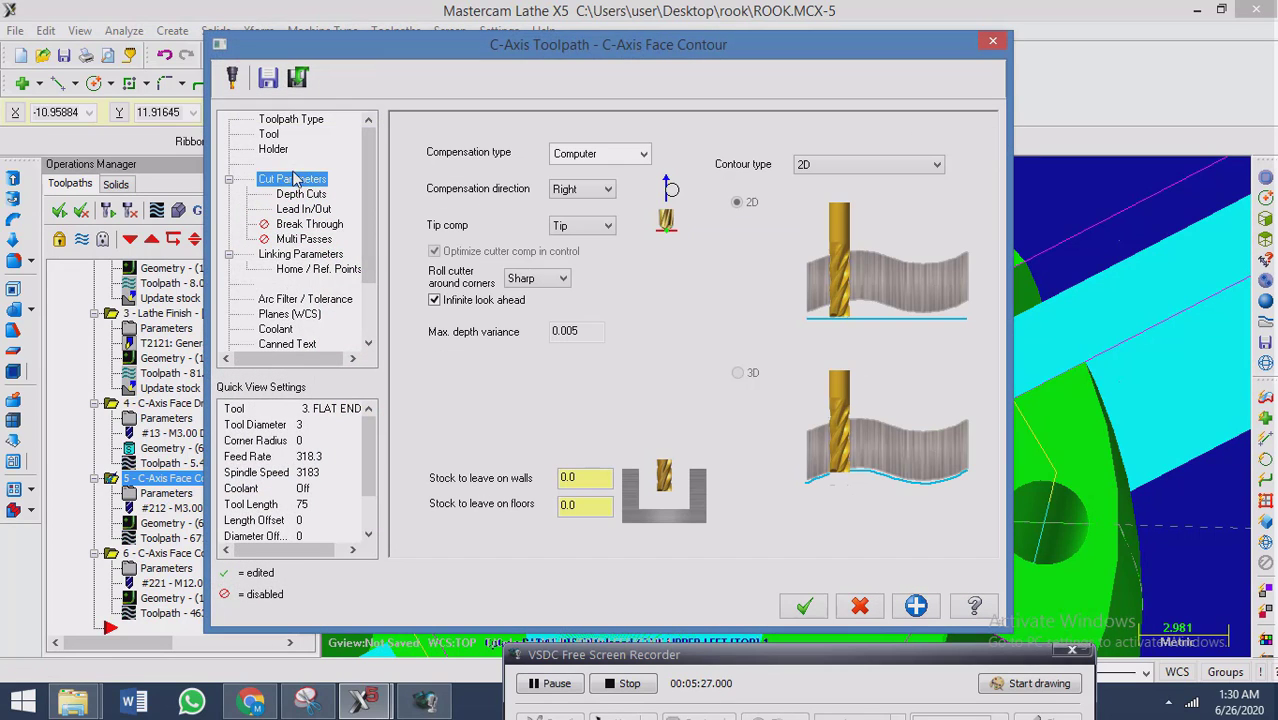
click(270, 135)
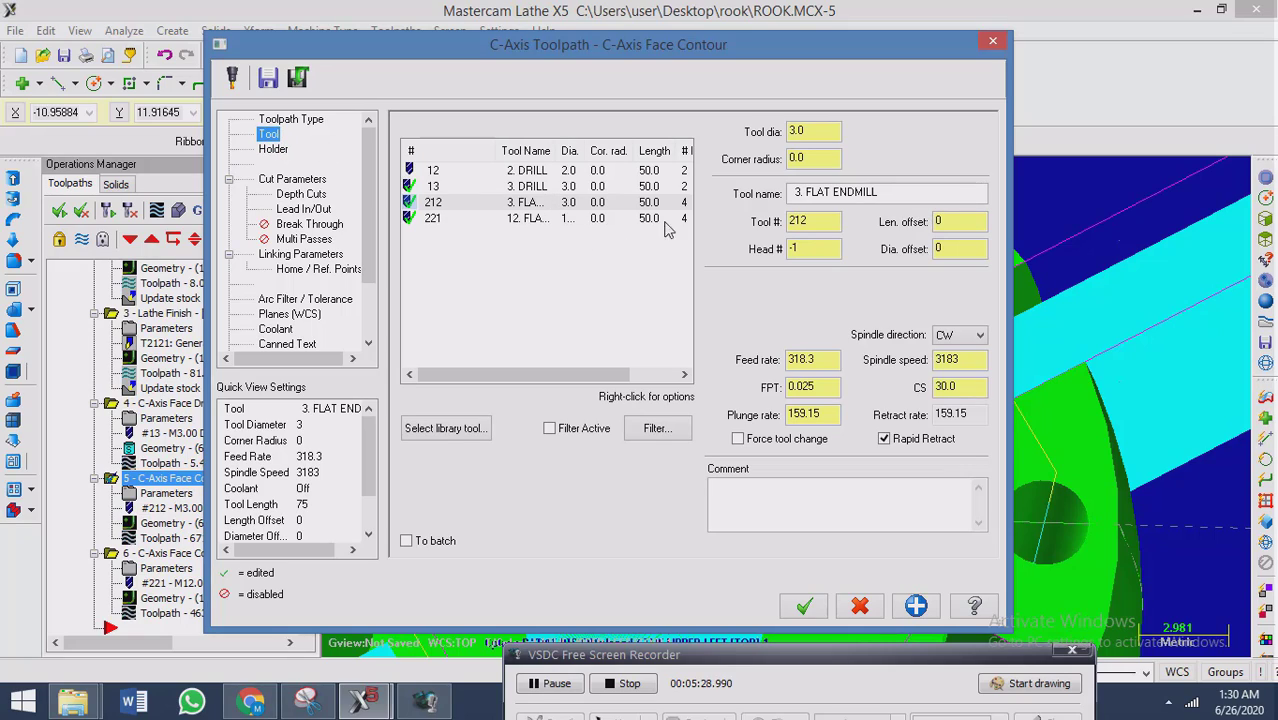
click(804, 606)
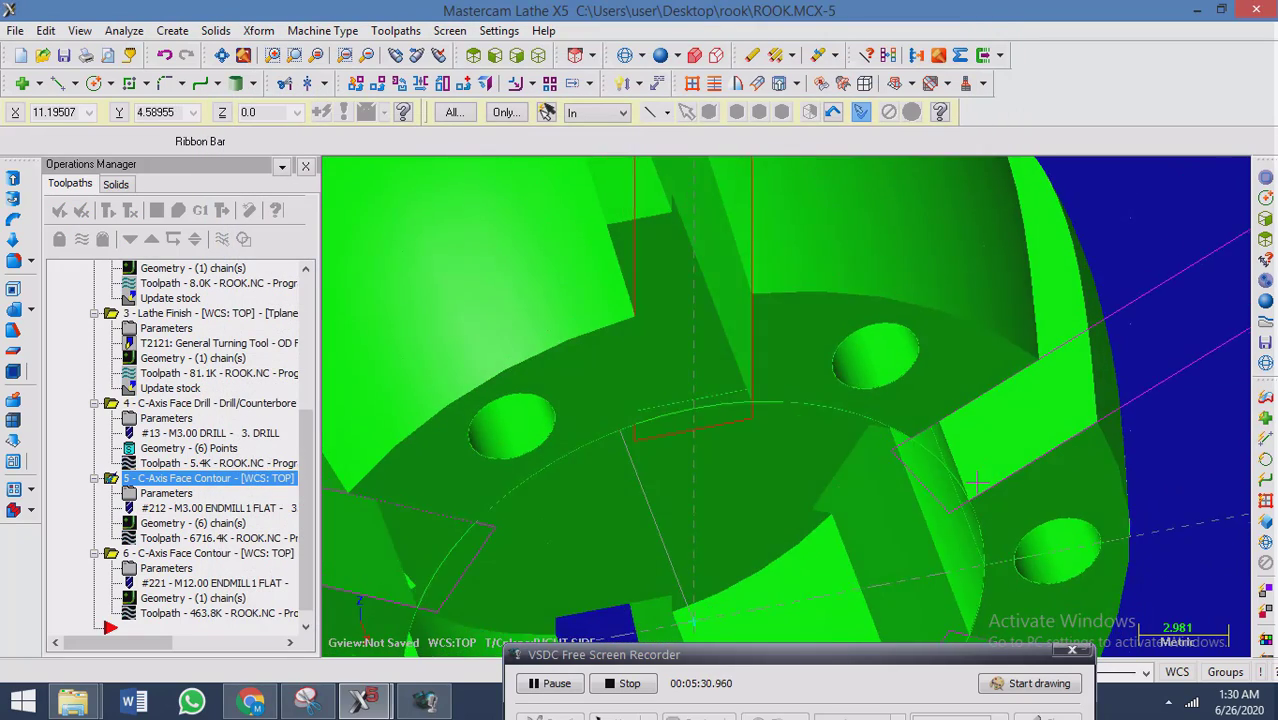
mouse_move(953, 450)
middle_down()
mouse_move(1098, 425)
mouse_move(1078, 439)
mouse_move(1017, 414)
mouse_move(875, 310)
mouse_move(893, 337)
mouse_move(911, 338)
mouse_move(861, 326)
mouse_move(872, 328)
middle_up()
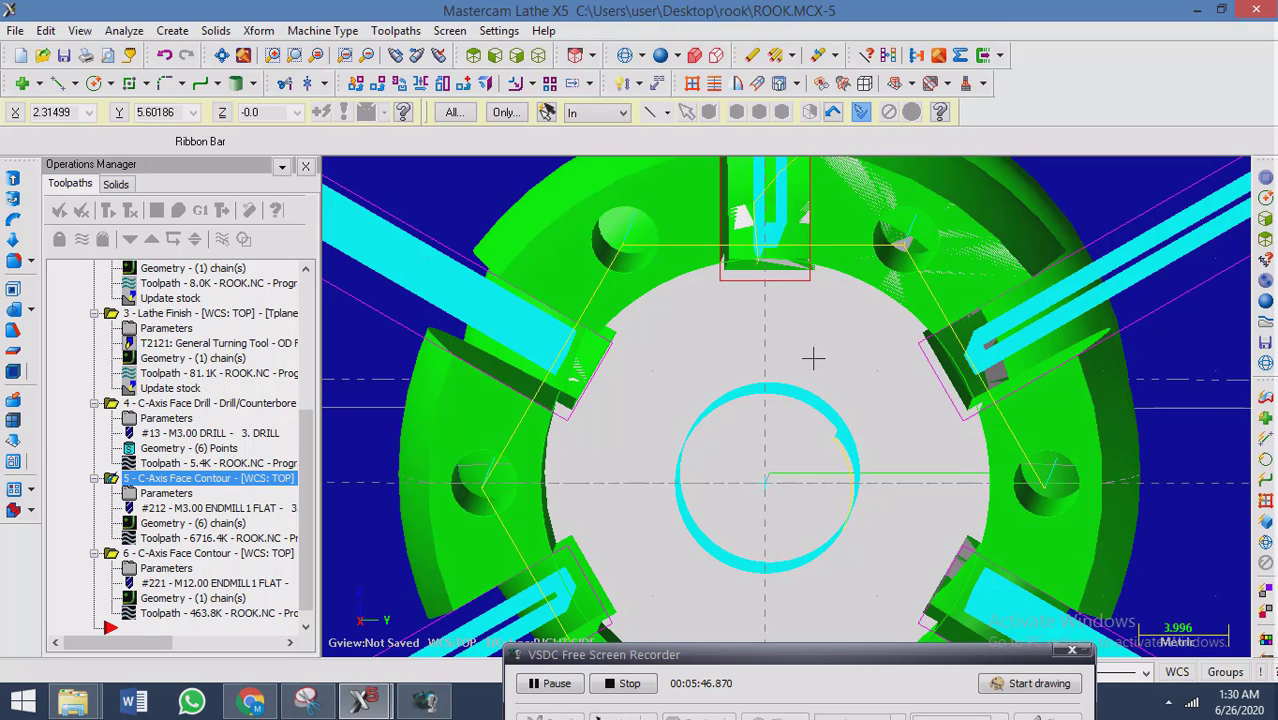
mouse_move(813, 357)
middle_down()
mouse_move(804, 352)
mouse_move(828, 362)
middle_up()
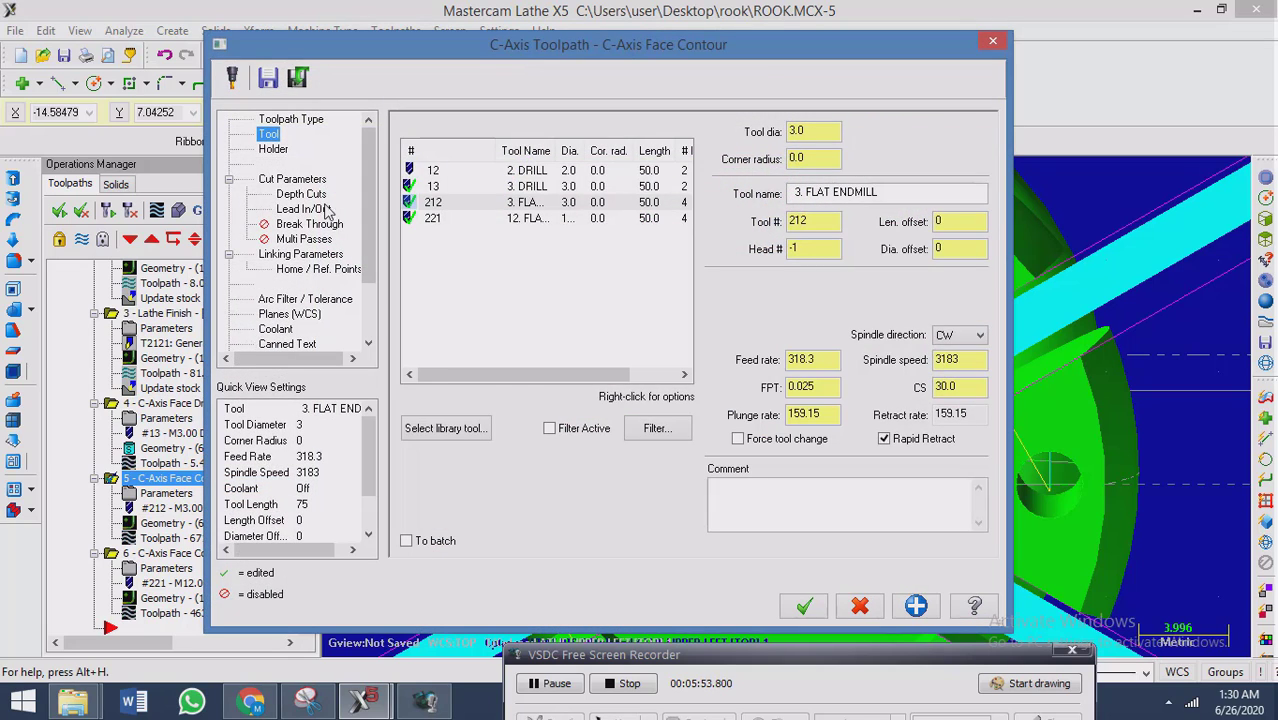
Replace the tool of the slot contour, operation 5, with the 2 mm flat endmill, tool 211, from the tool library.
click(300, 193)
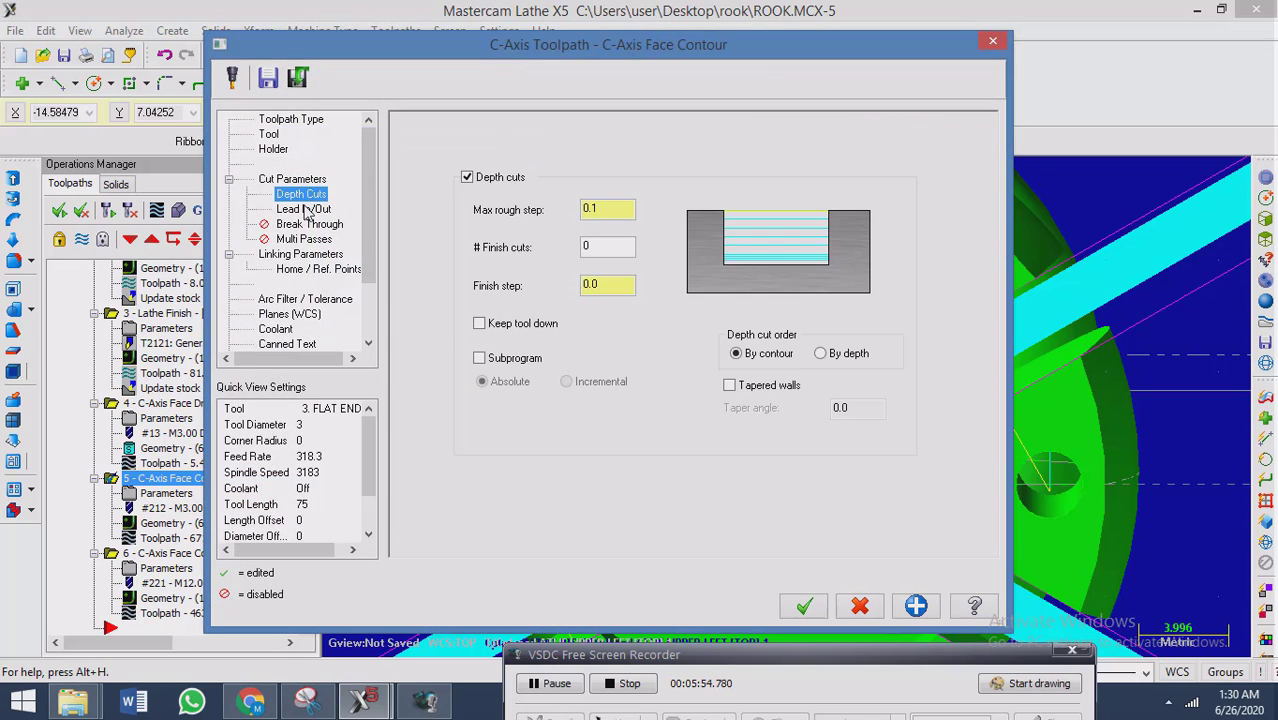
click(303, 208)
click(292, 178)
click(269, 134)
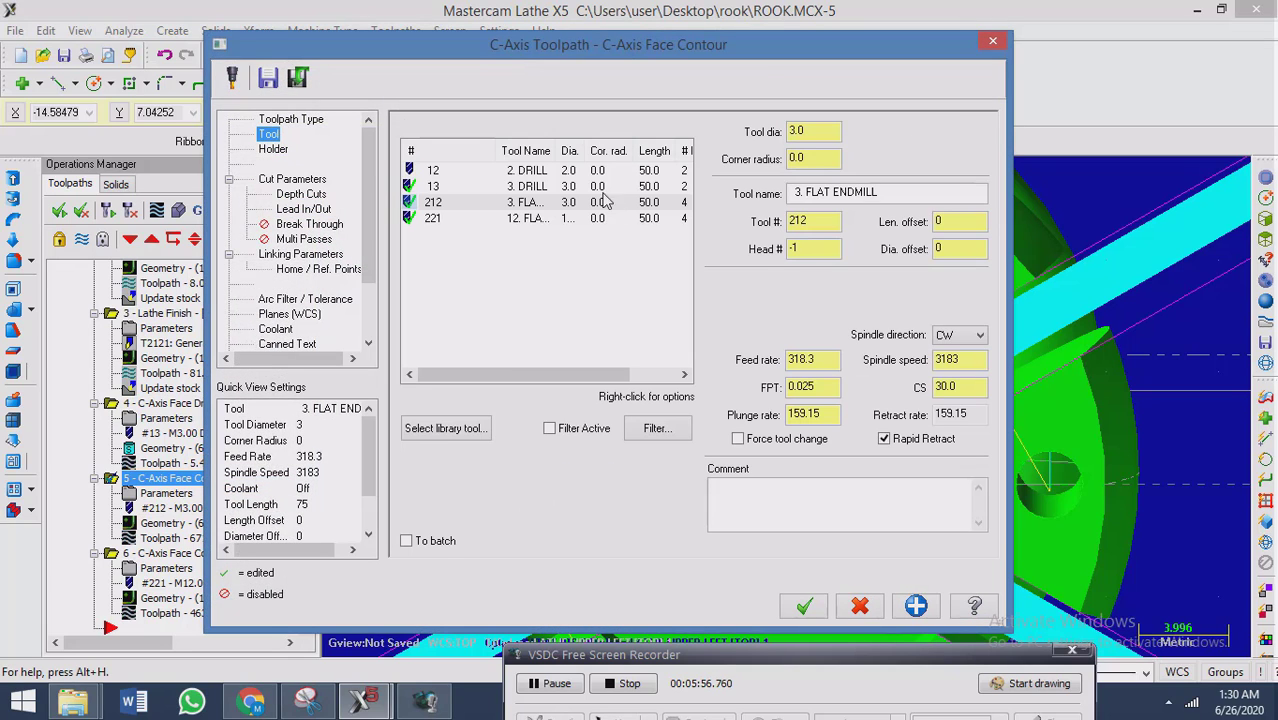
click(448, 432)
click(424, 259)
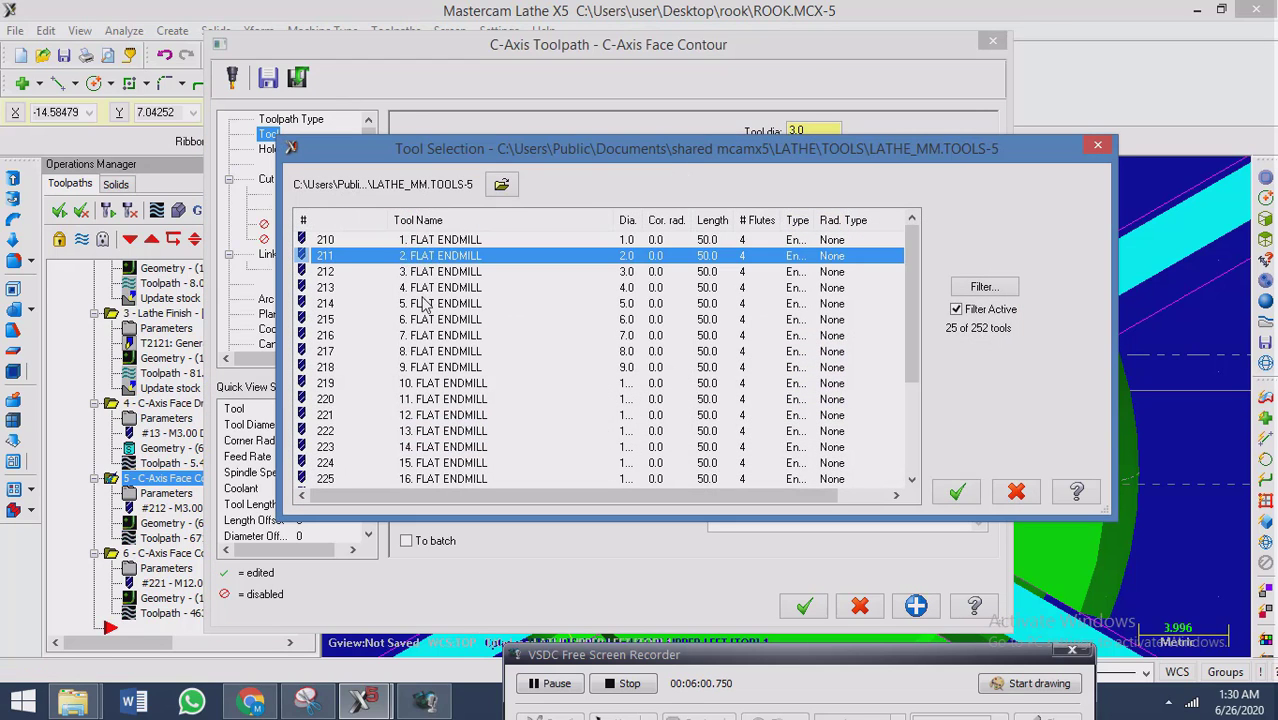
click(421, 299)
click(440, 272)
click(437, 256)
click(956, 491)
click(803, 608)
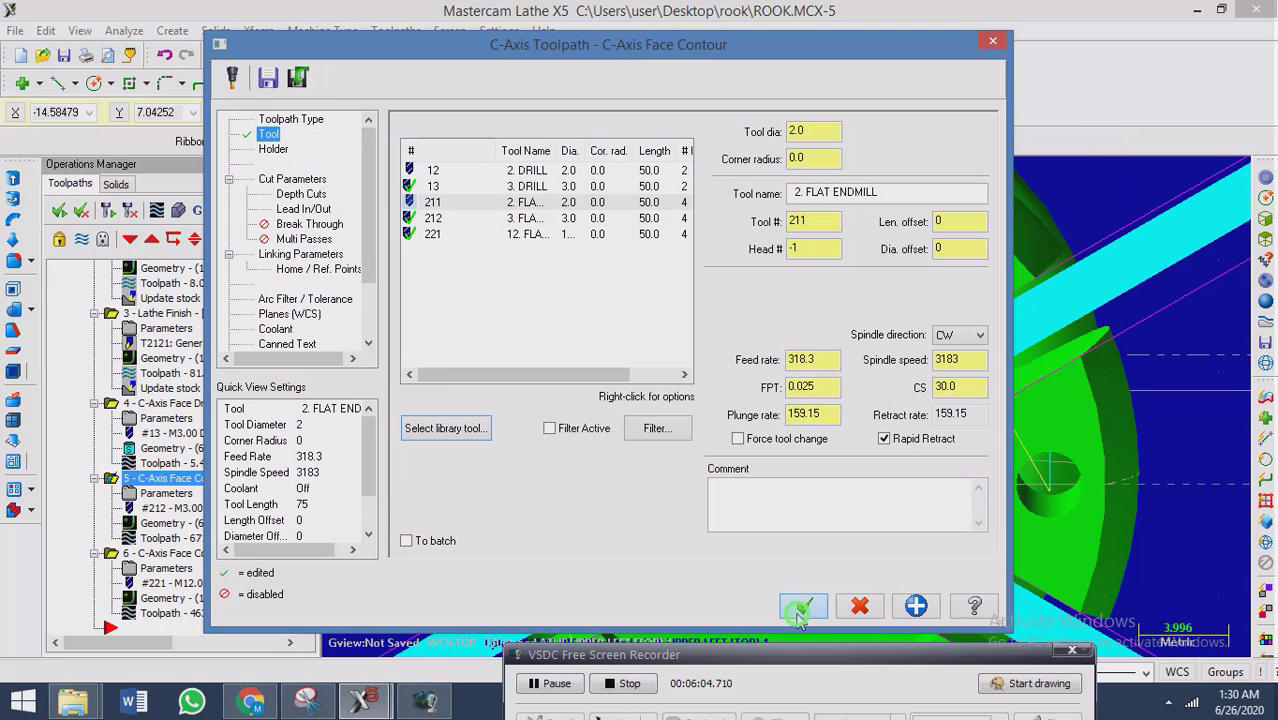
Regenerate the slot contour's toolpath with the new endmill and inspect the passes at the upper slot's inner end.
click(148, 539)
click(274, 344)
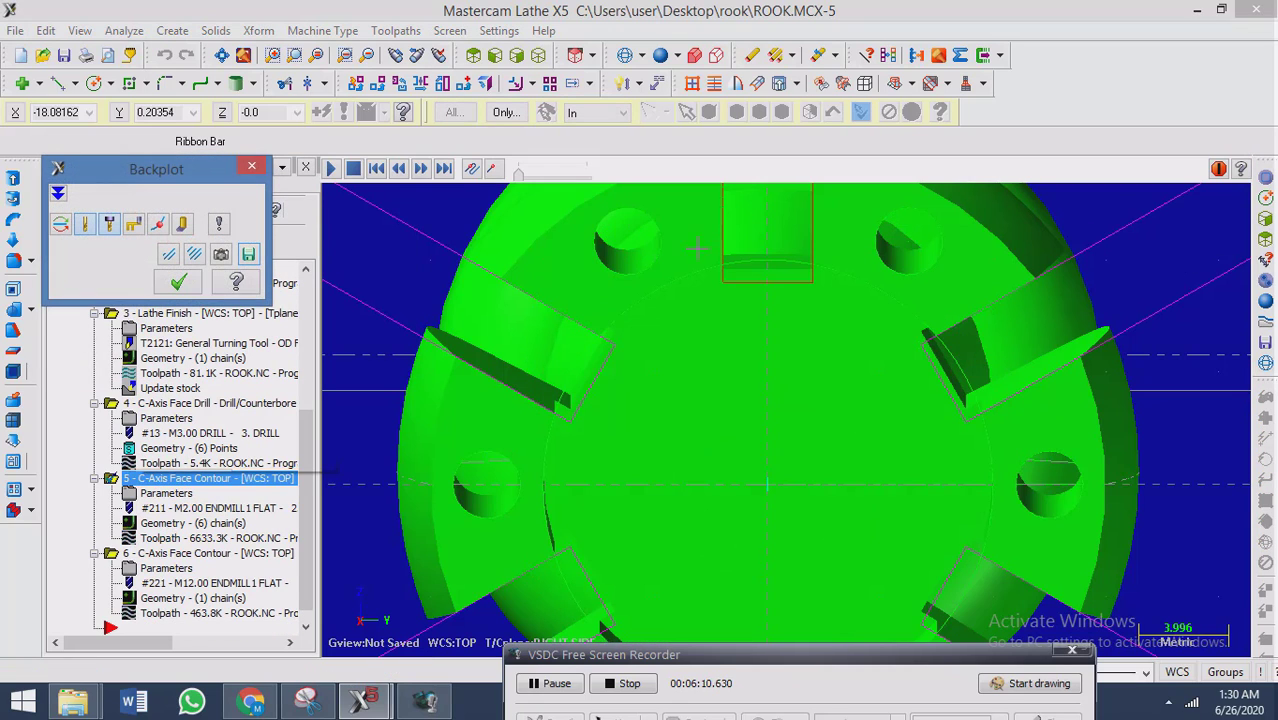
click(178, 284)
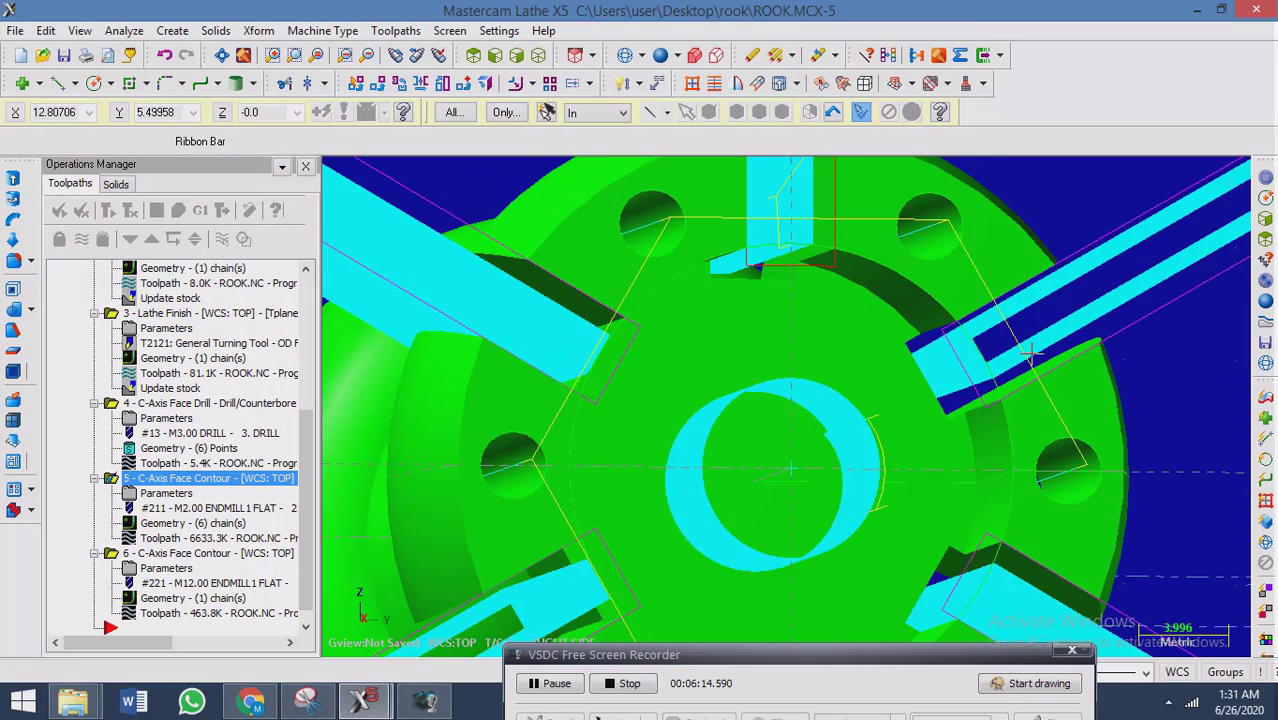
scroll(780, 265, up, 5)
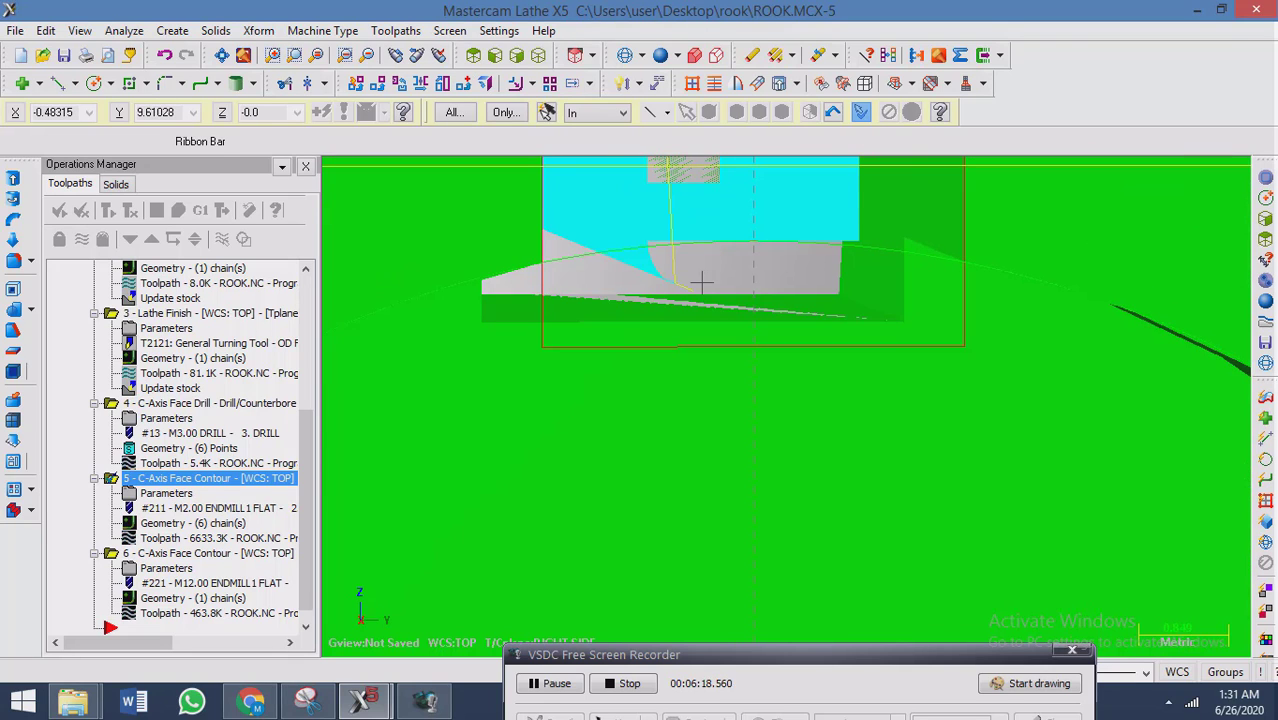
scroll(698, 282, down, 5)
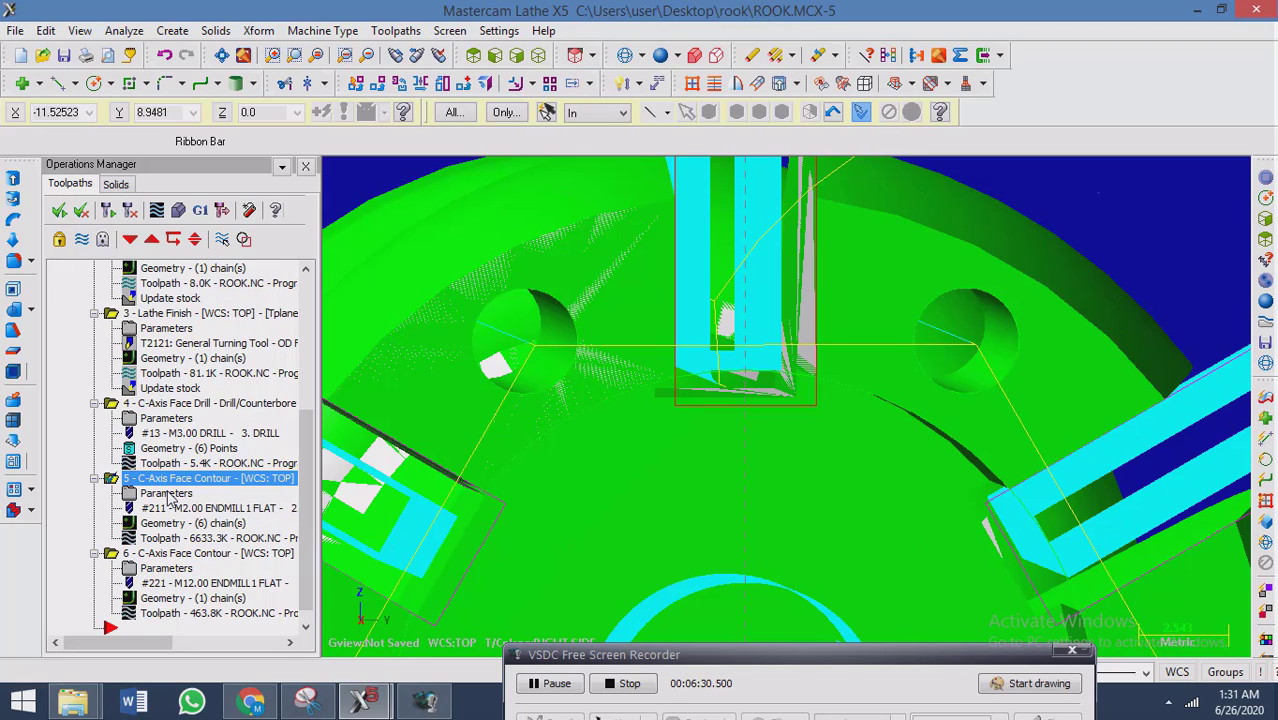
Open the chains of the slot contour, operation 5, and examine the start points and directions of Chain 1 and the neighbouring slots.
click(182, 523)
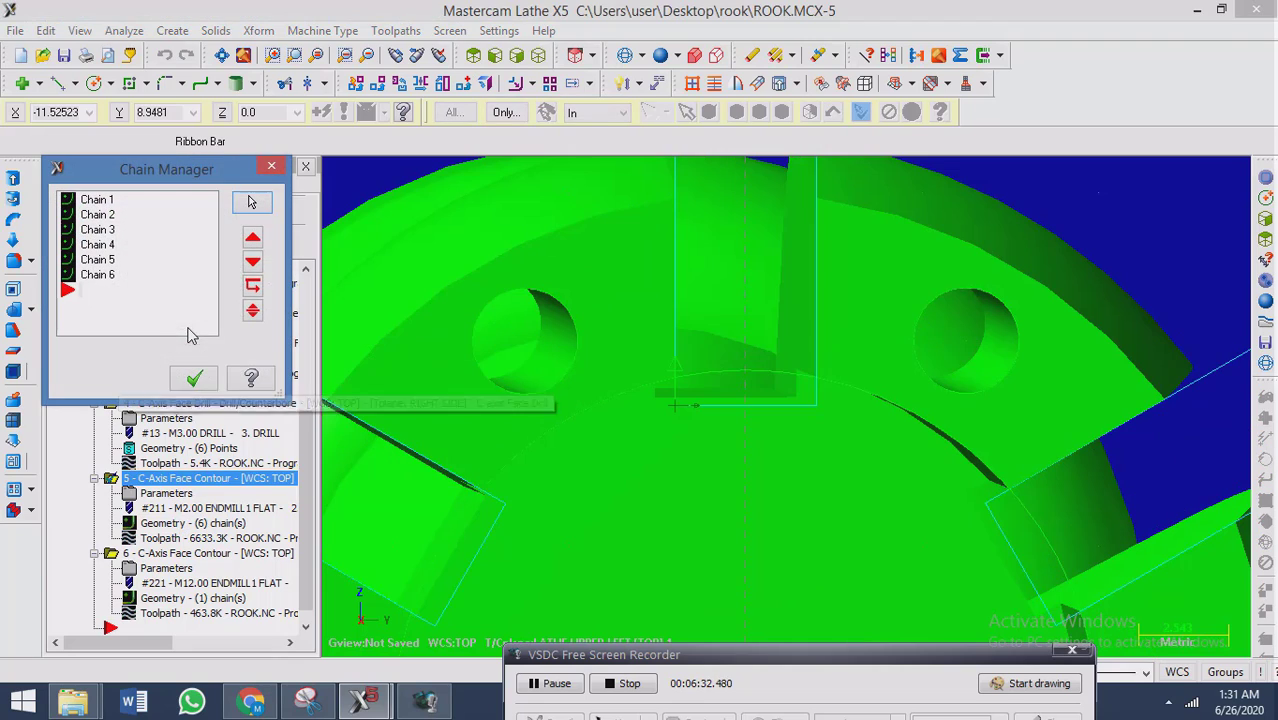
scroll(711, 430, down, 3)
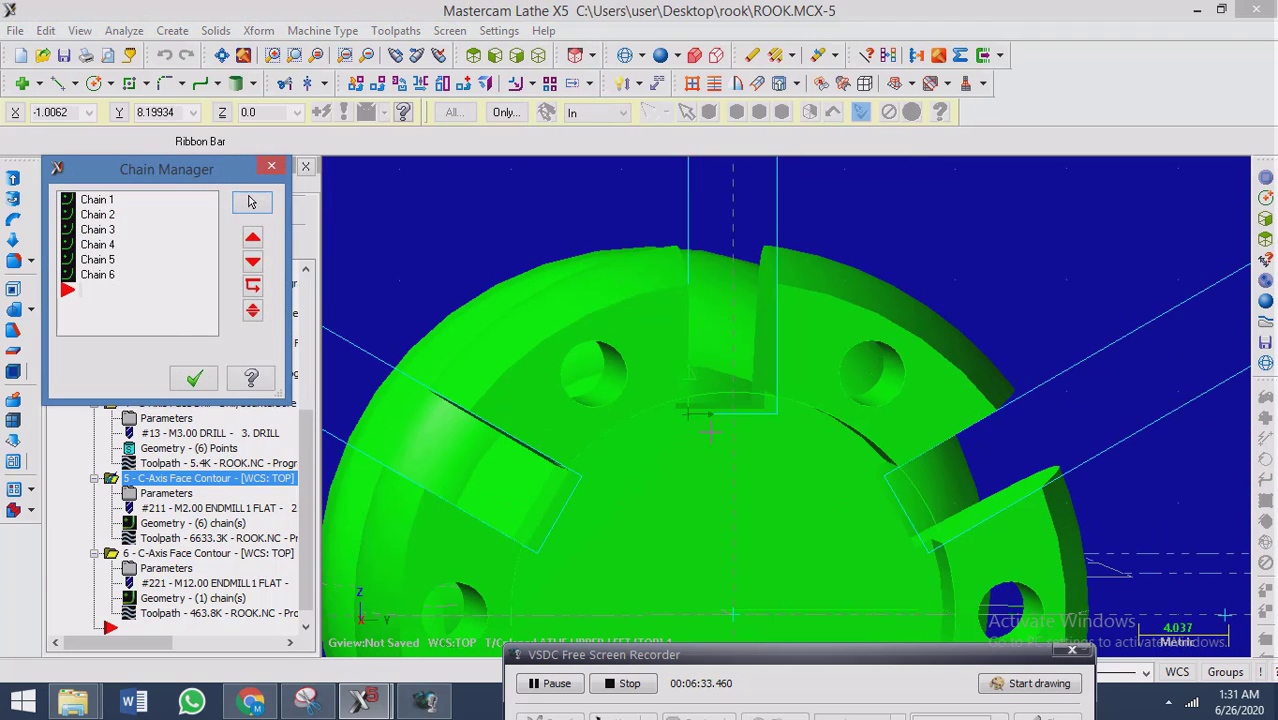
click(100, 201)
scroll(690, 414, down, 2)
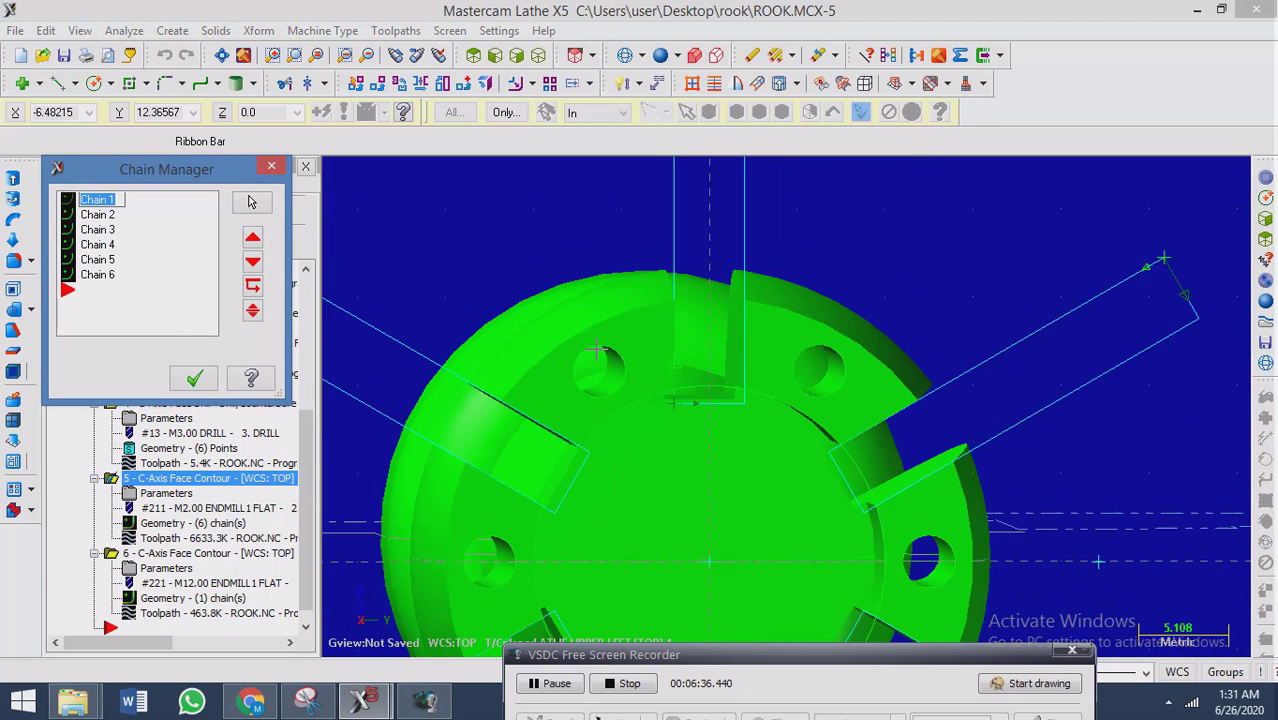
scroll(693, 400, down, 2)
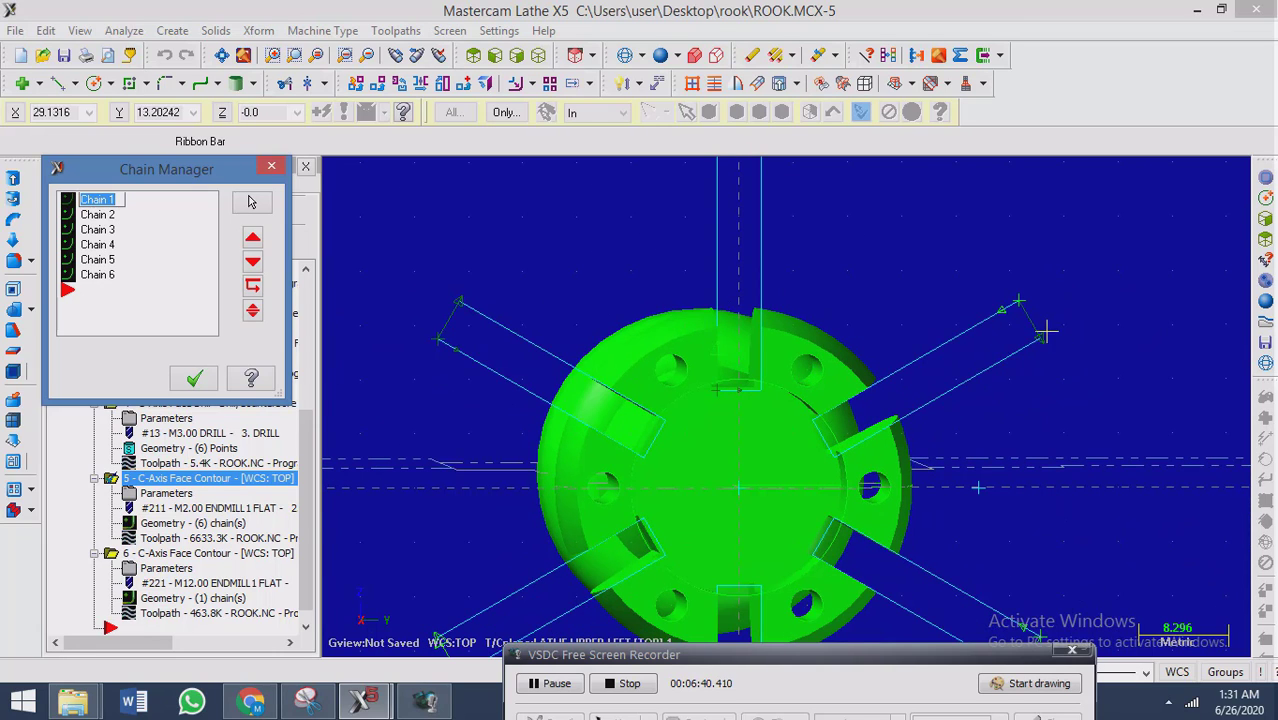
scroll(1045, 330, down, 2)
scroll(972, 265, up, 4)
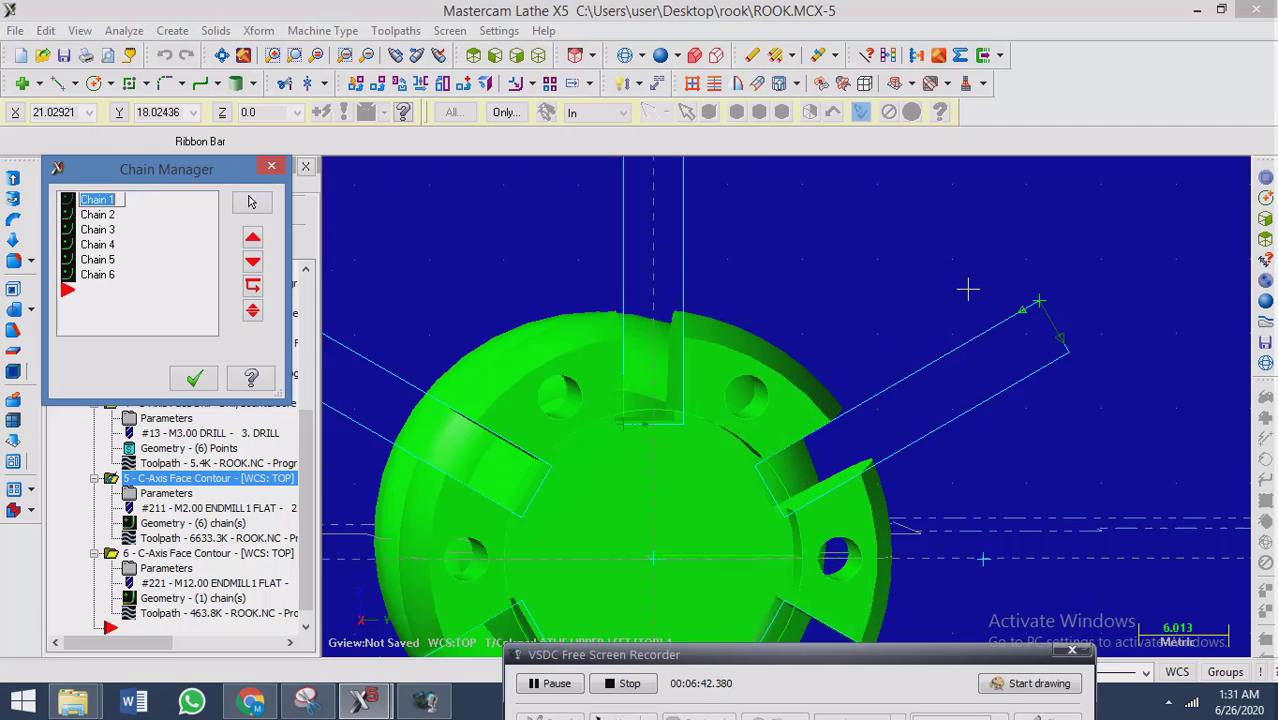
scroll(984, 491, down, 3)
scroll(700, 480, up, 2)
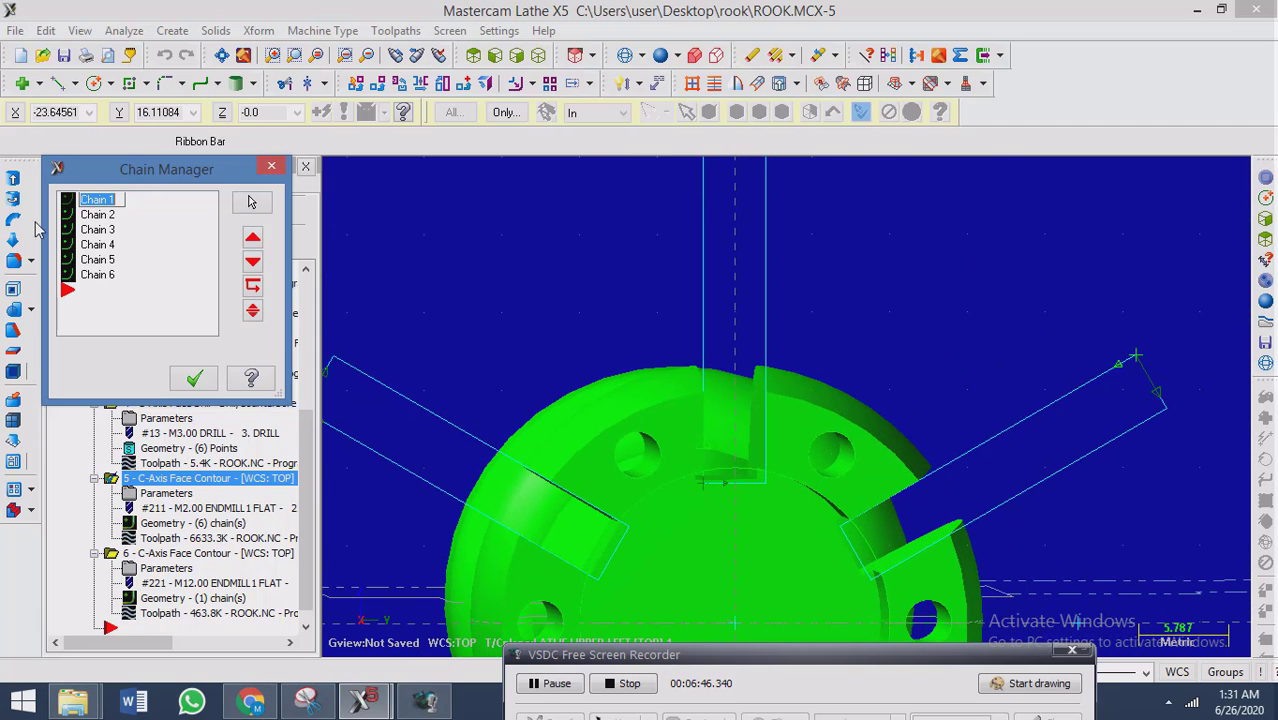
Move Chain 1's start point to the right corner of the upper slot's inner end, and regenerate the toolpath of operation 5.
right_click(77, 203)
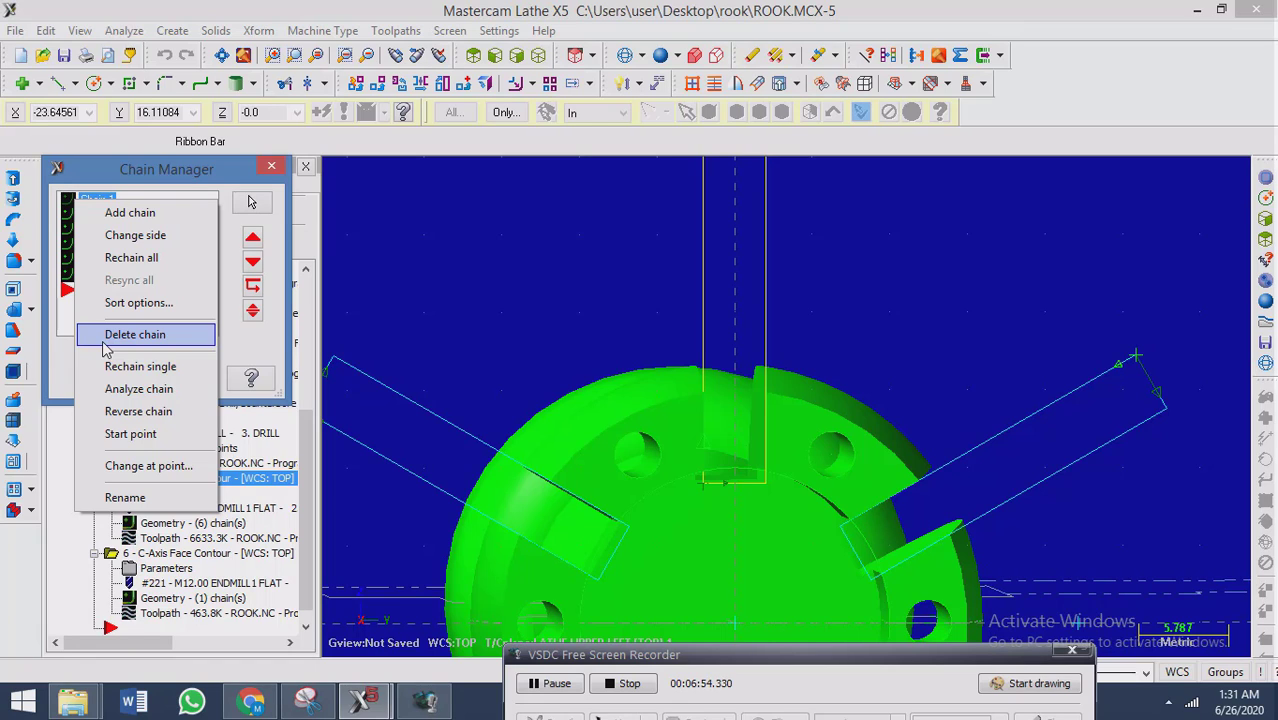
click(130, 433)
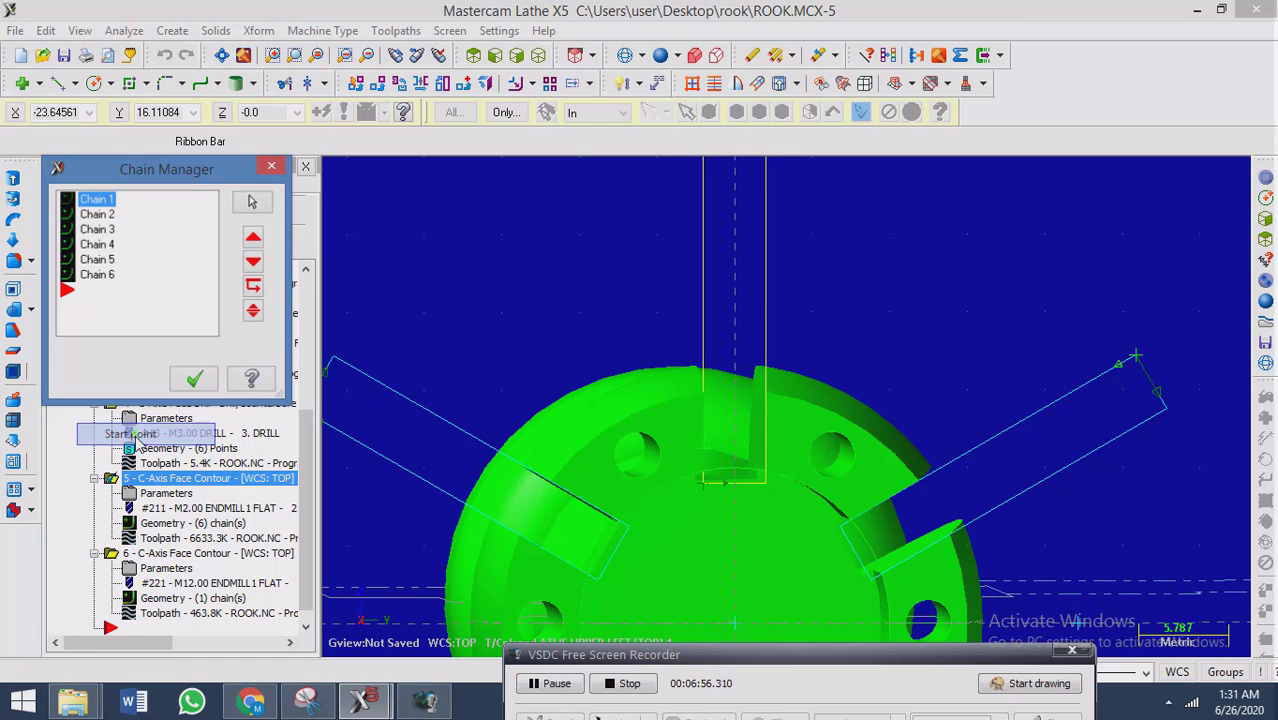
click(174, 231)
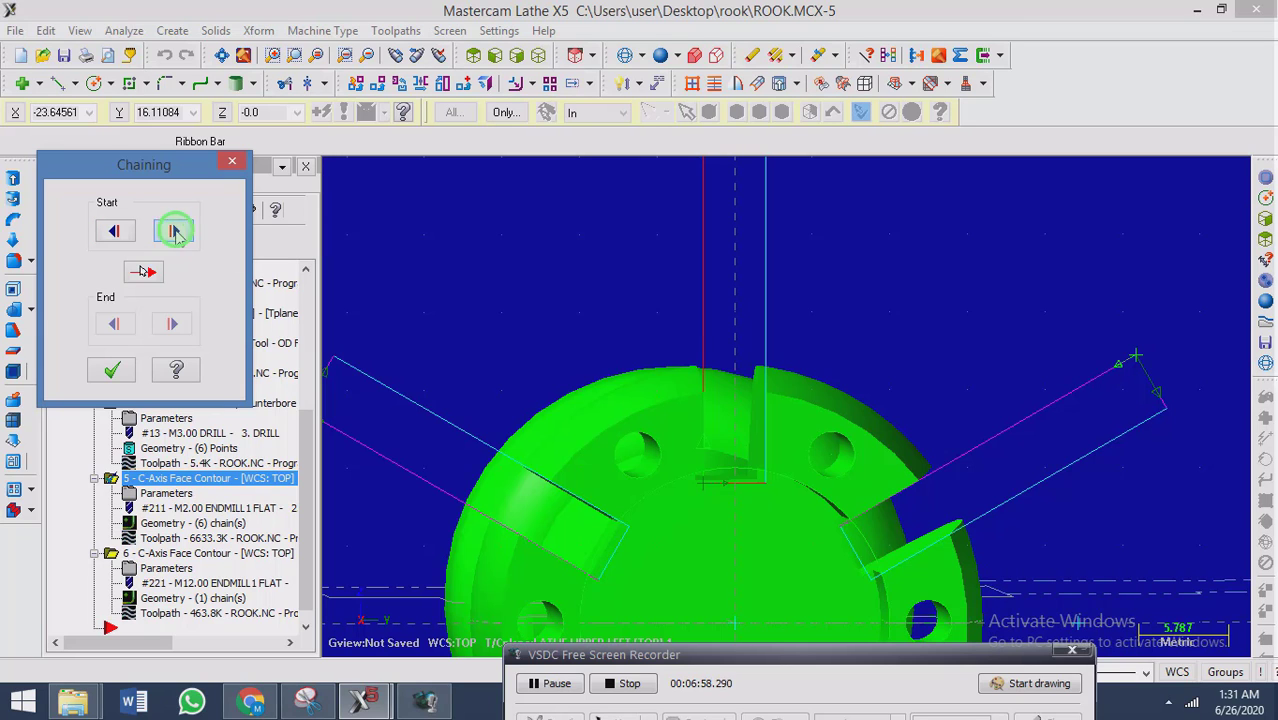
scroll(563, 374, down, 2)
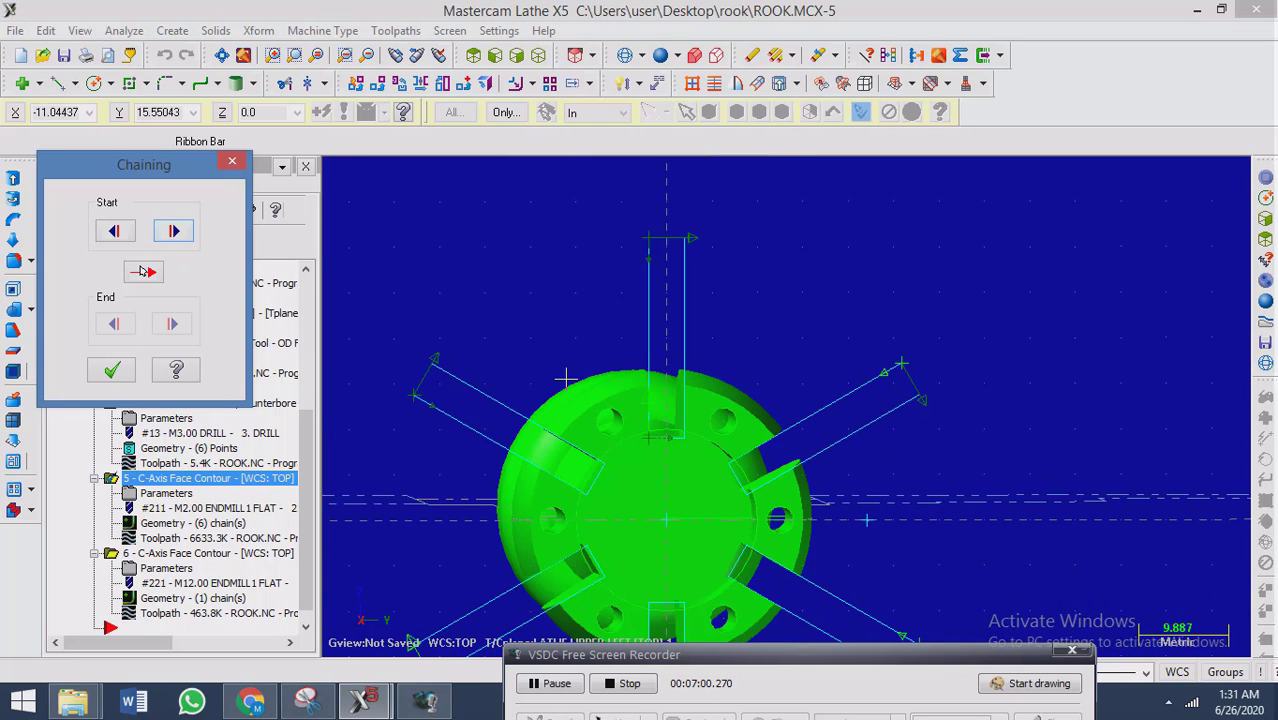
scroll(644, 248, up, 1)
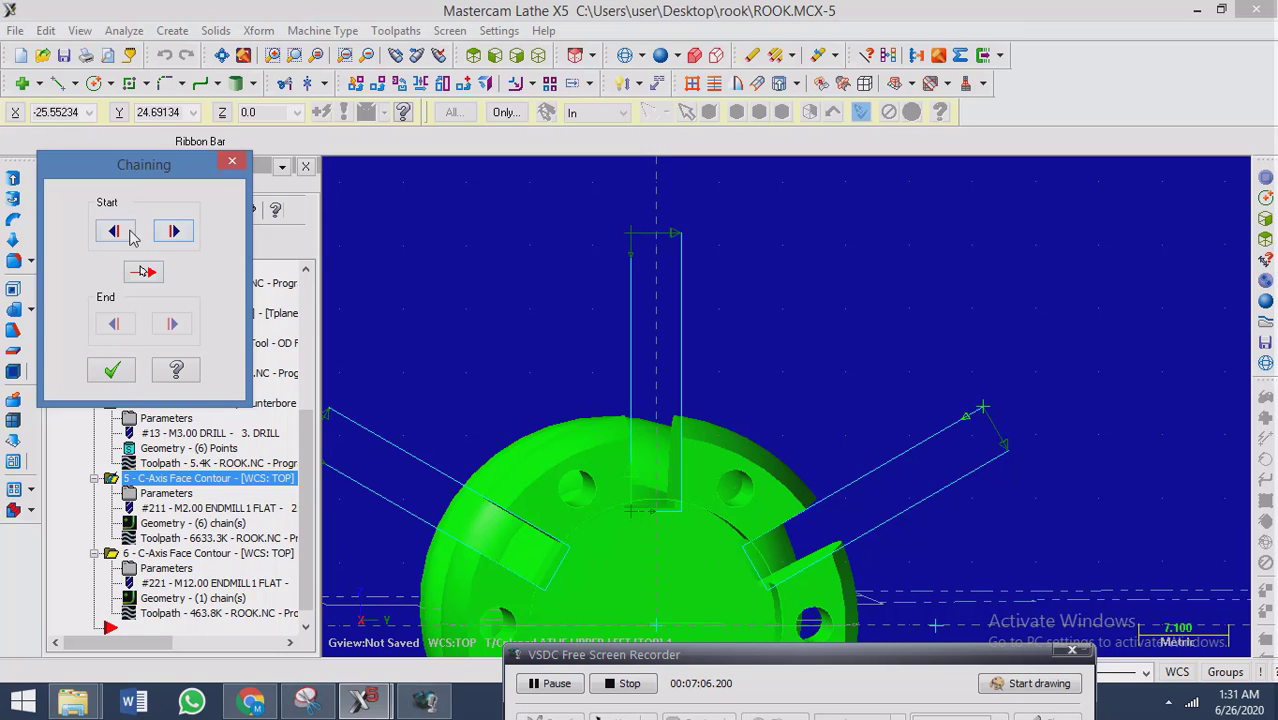
click(131, 236)
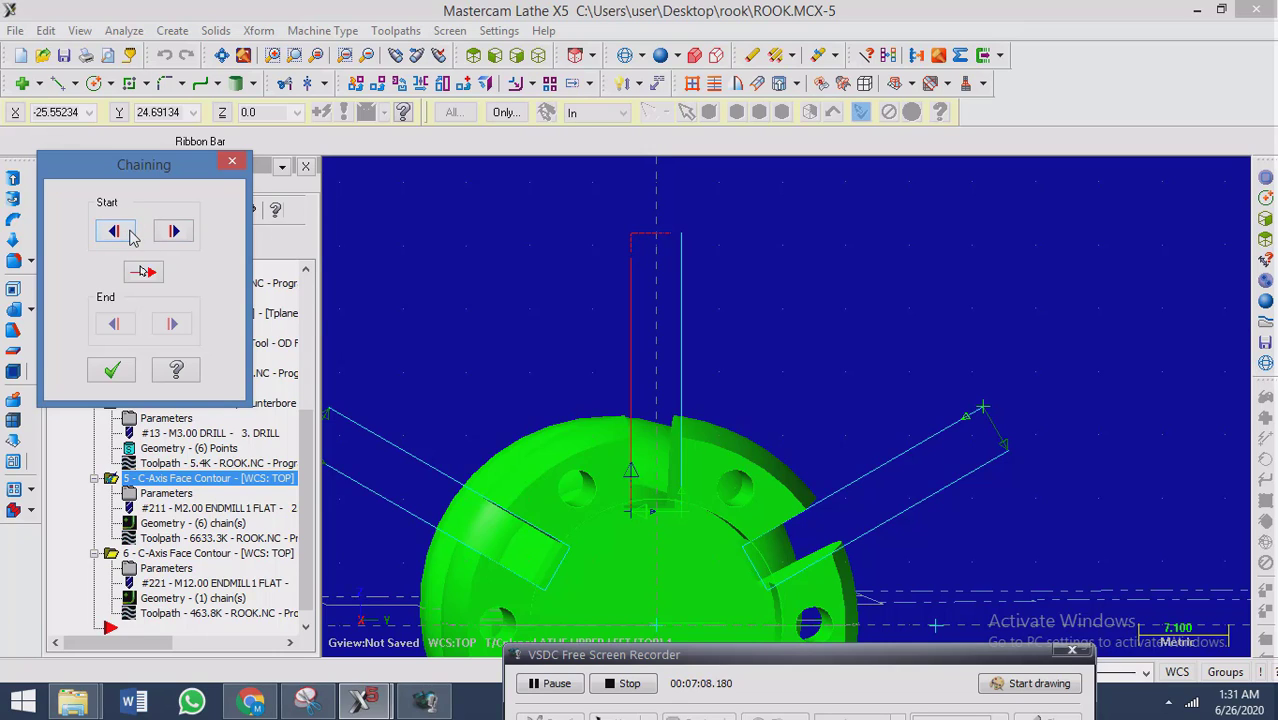
click(130, 236)
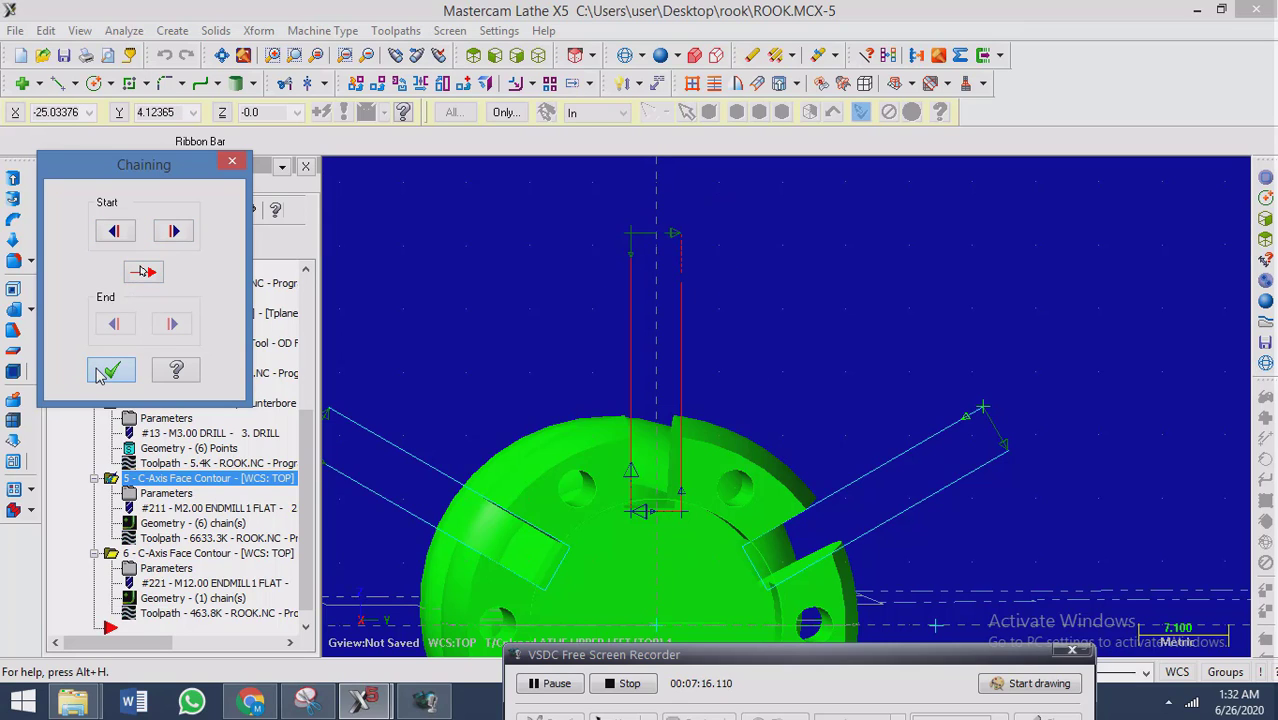
click(108, 371)
click(193, 388)
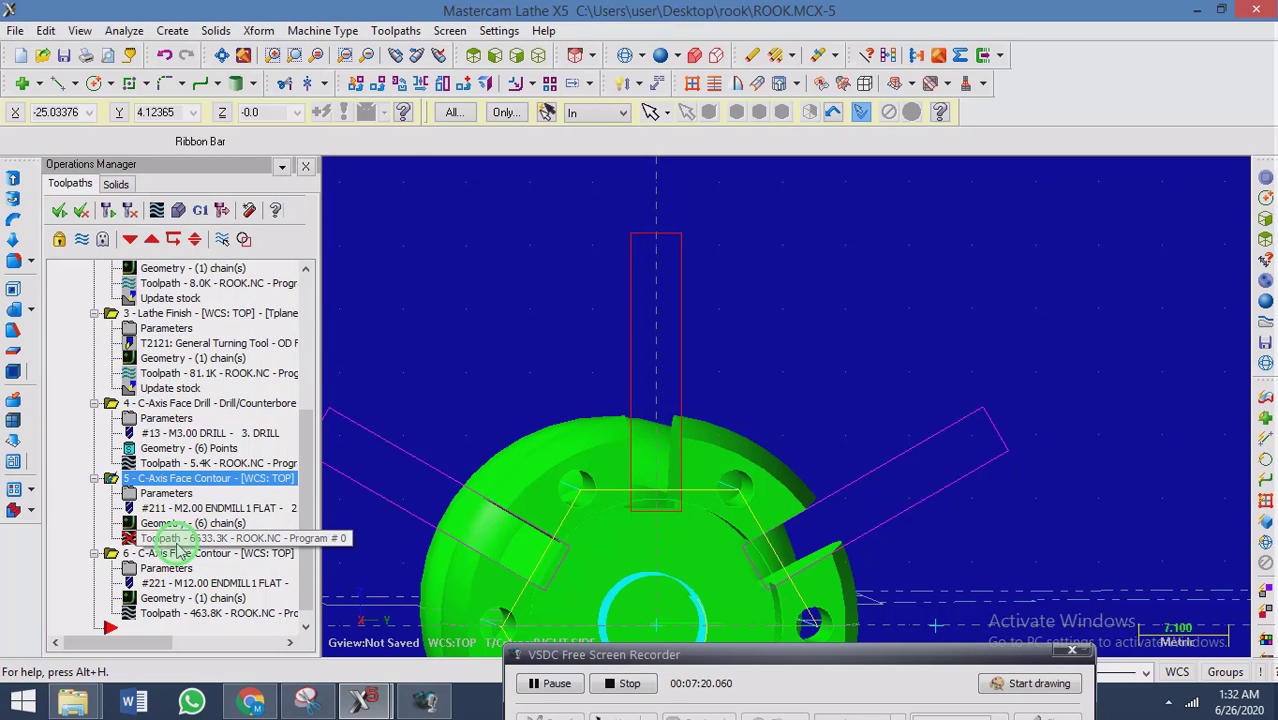
click(272, 342)
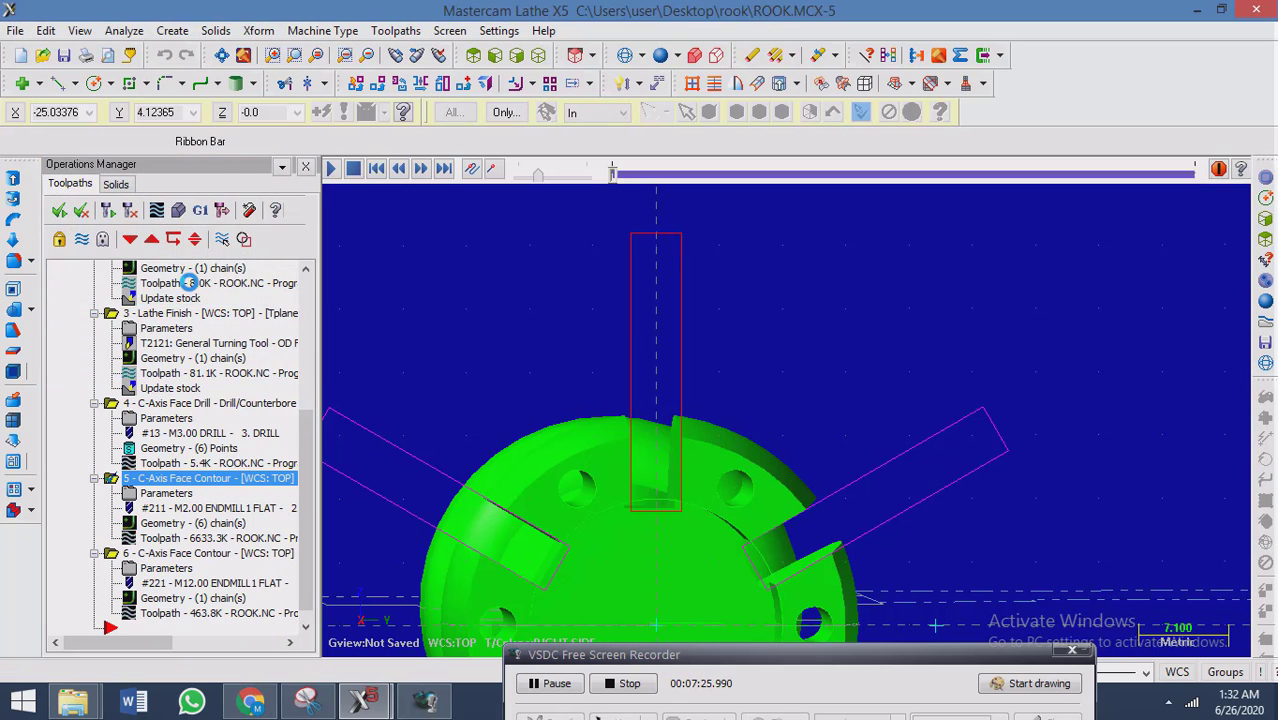
click(178, 284)
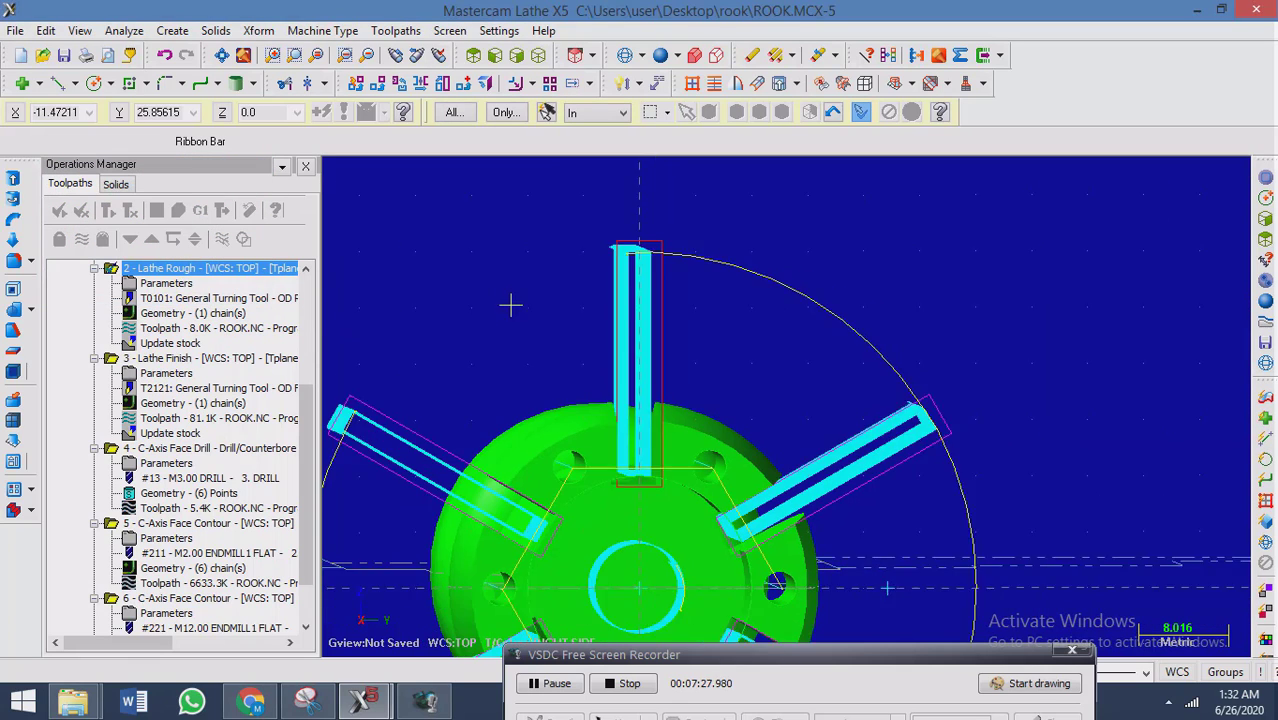
Select the C-axis face contours, operations 5 and 6, and run their solid verification.
click(178, 523)
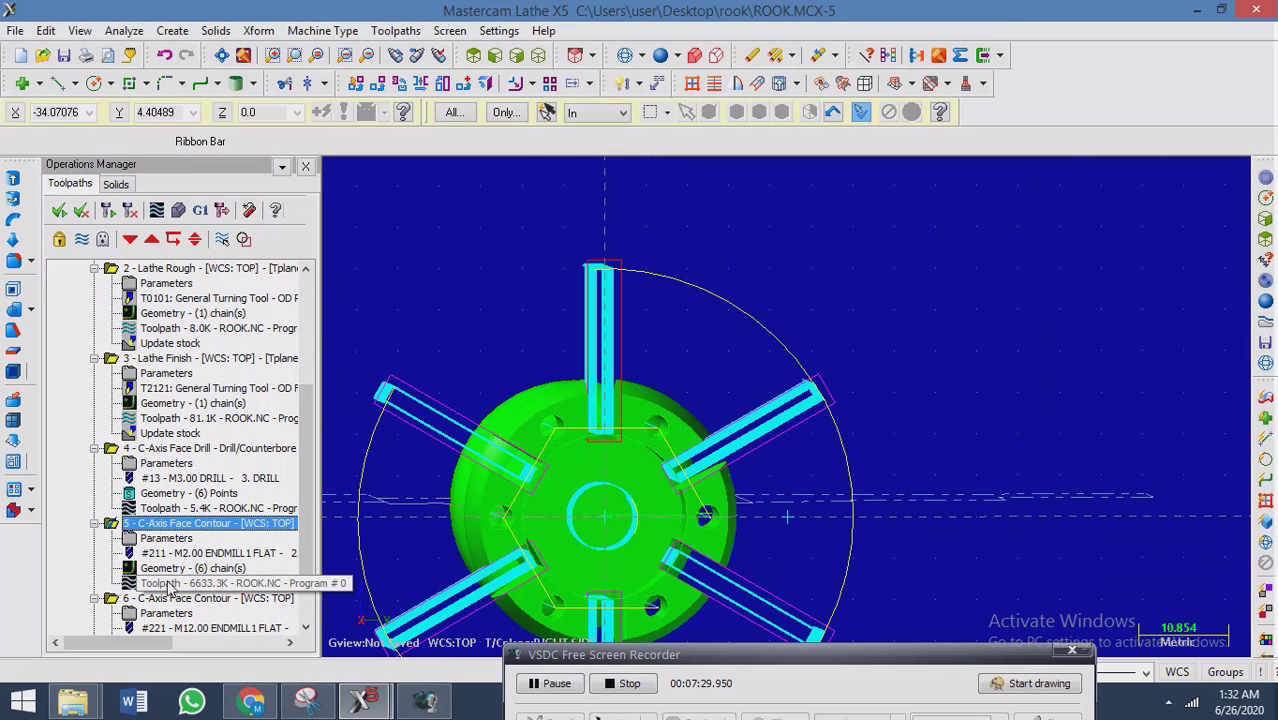
click(163, 598)
scroll(272, 437, down, 2)
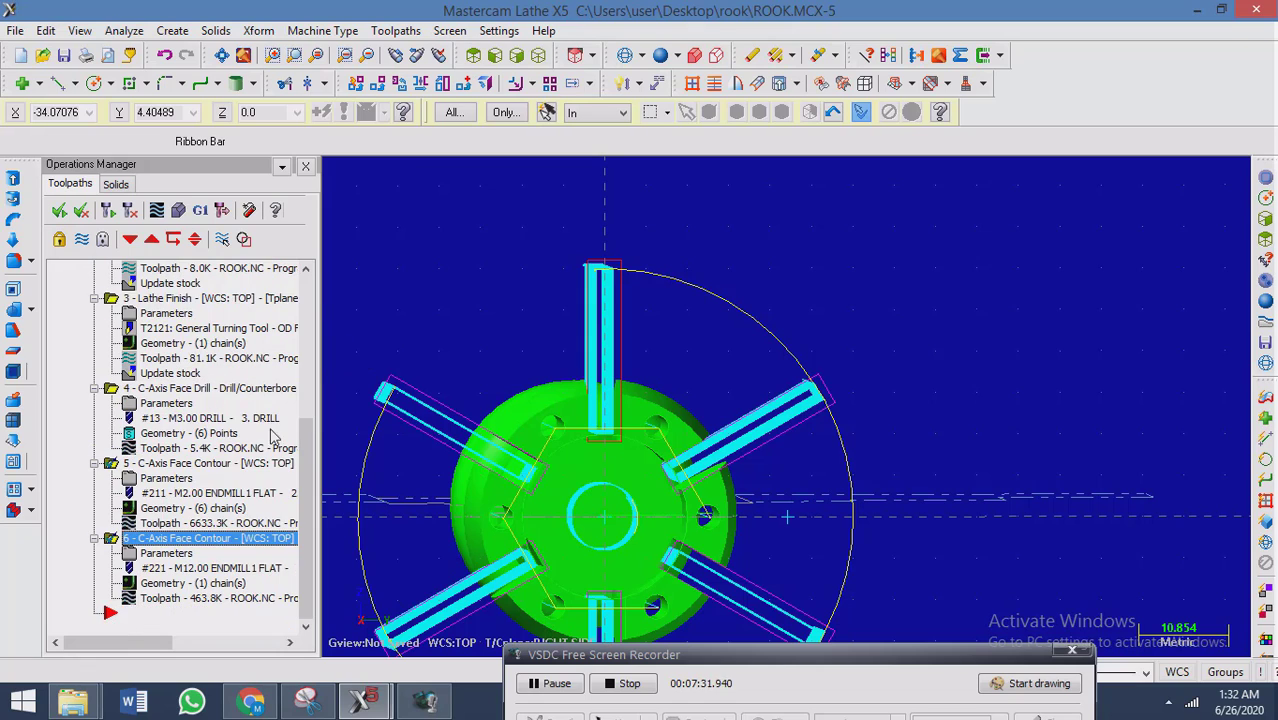
click(180, 211)
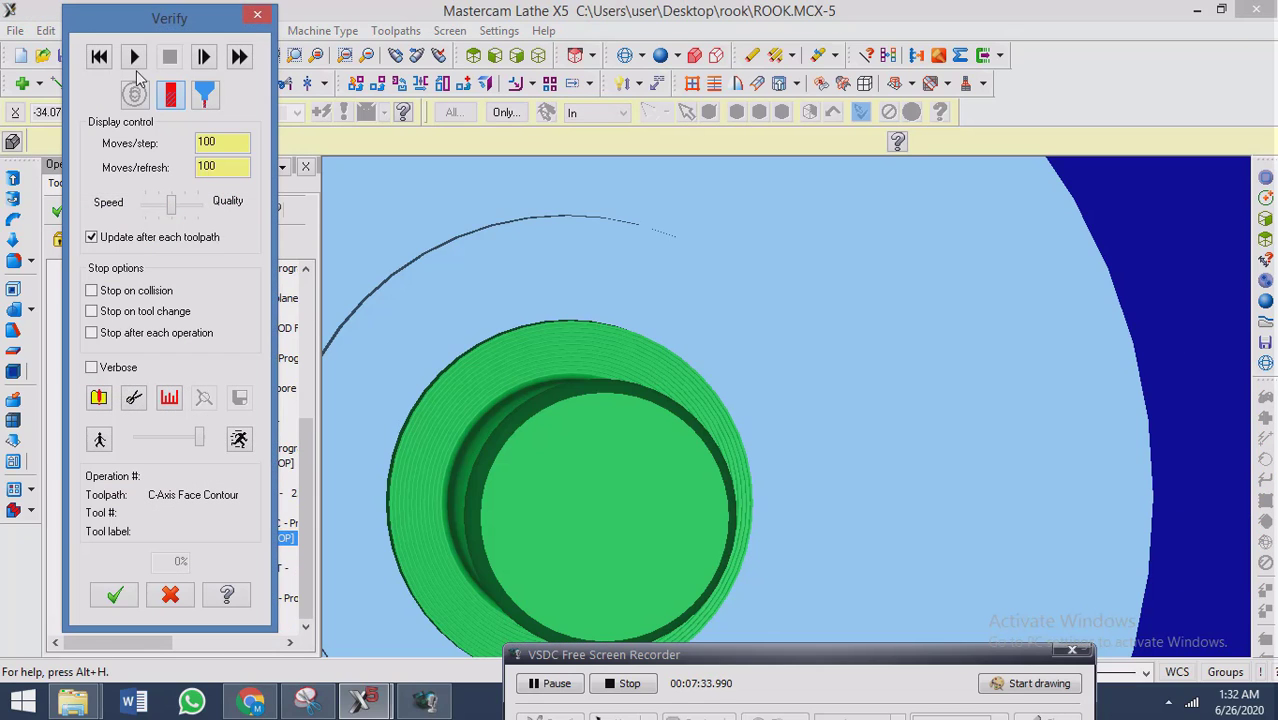
click(135, 58)
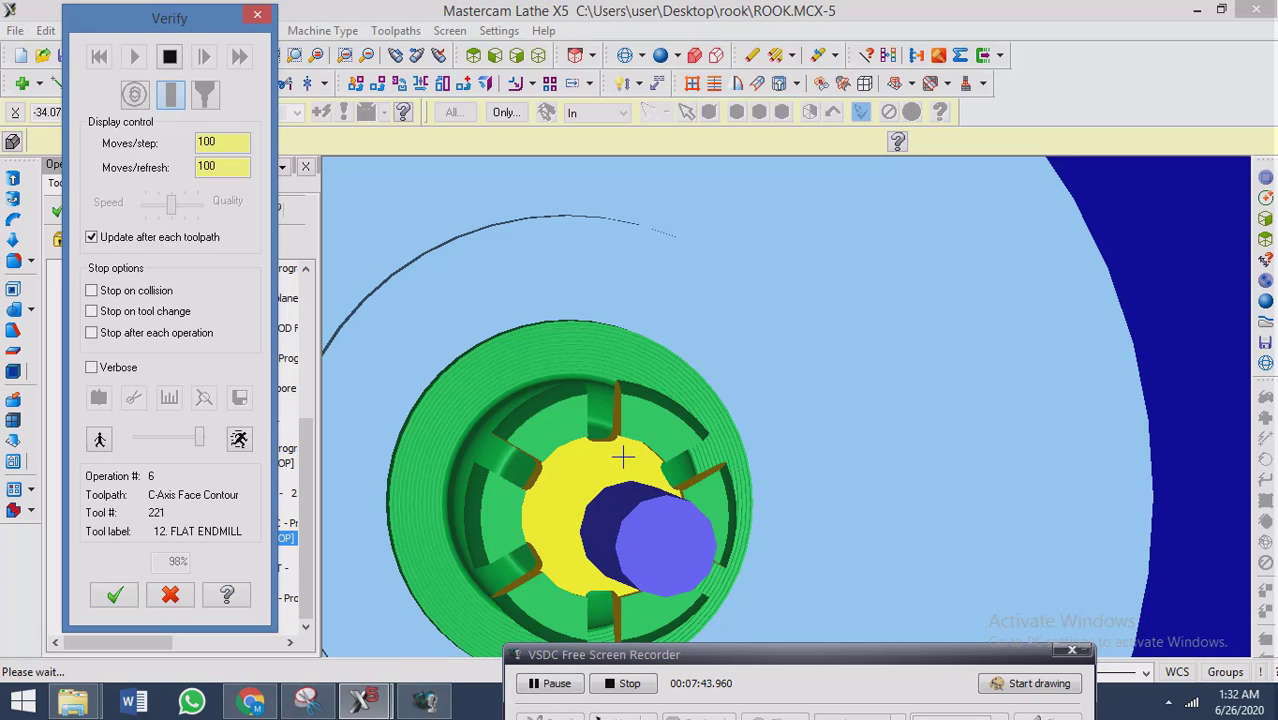
Examine the simulated slots' inner ends around the central bore up close, and close the verification.
middle_drag(702, 477, 736, 474)
scroll(633, 472, up, 2)
scroll(633, 472, up, 3)
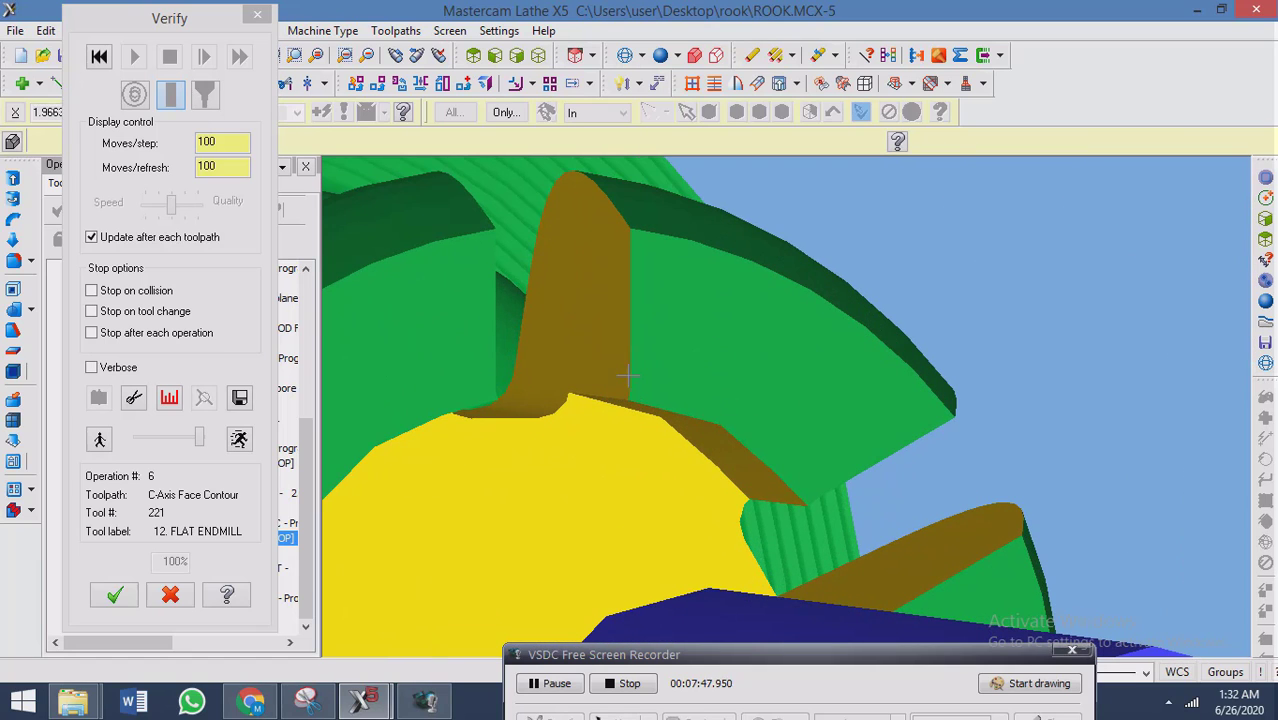
scroll(630, 423, down, 2)
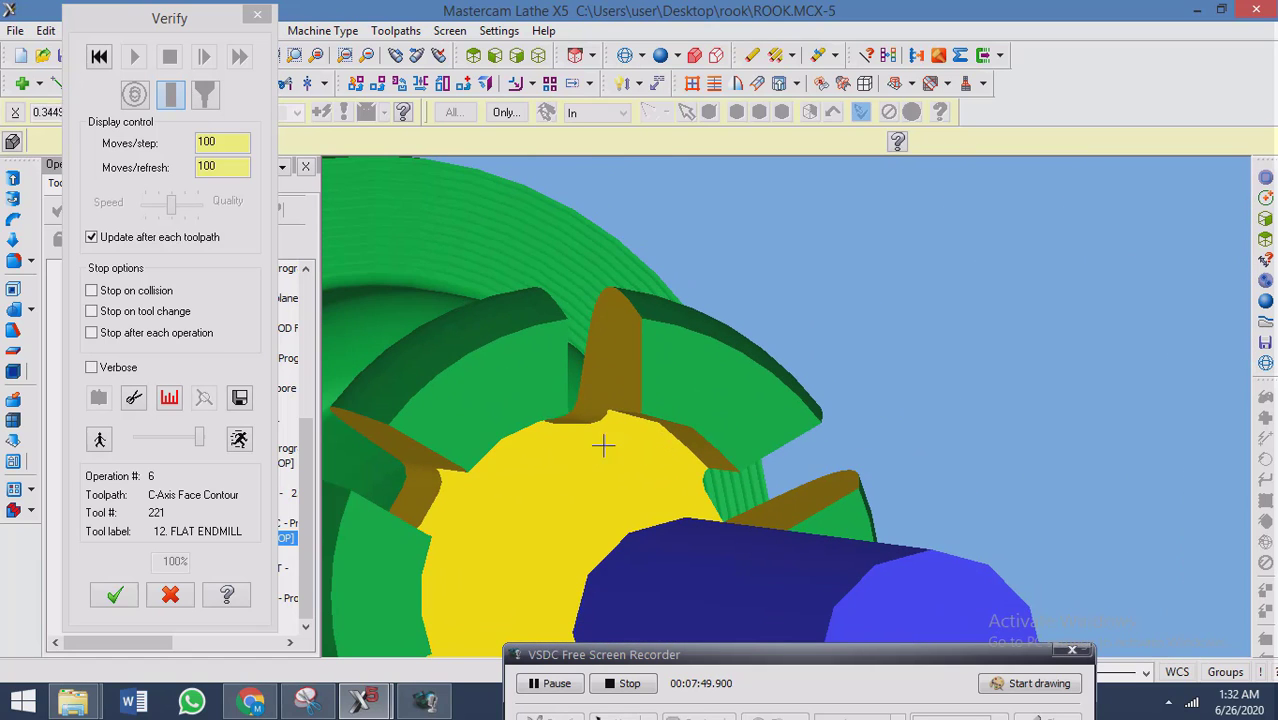
scroll(598, 431, down, 1)
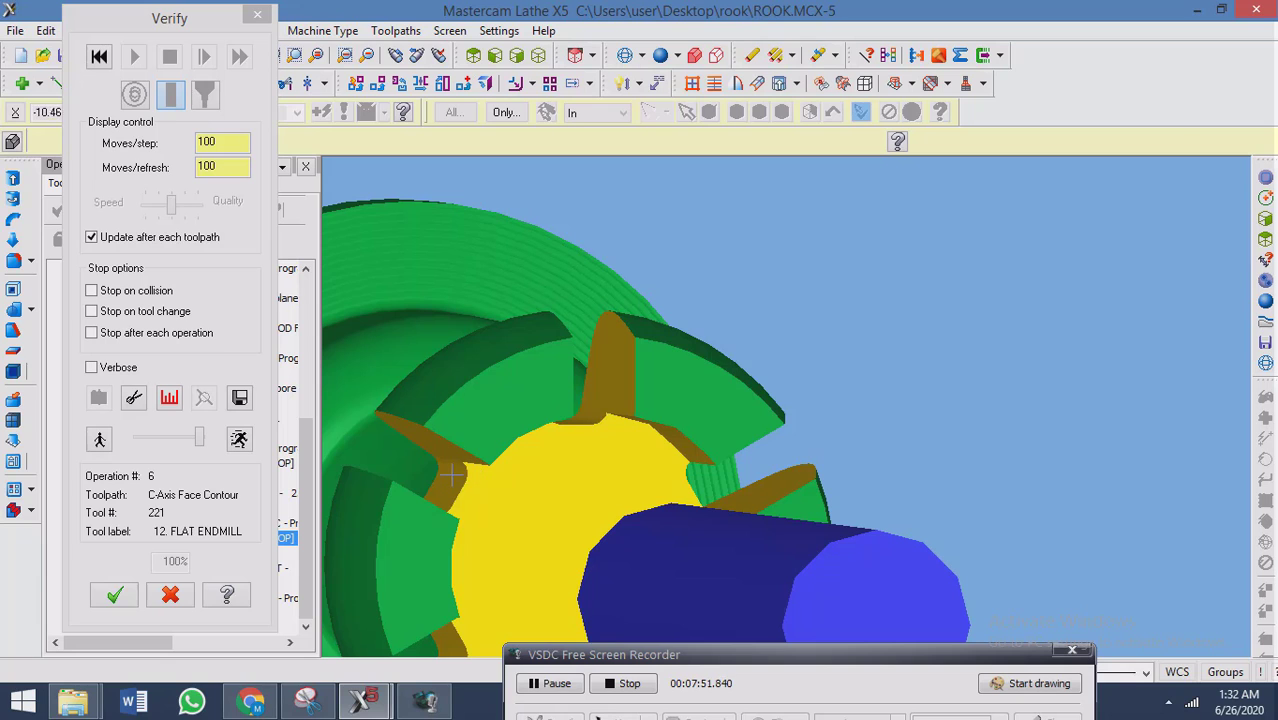
click(107, 597)
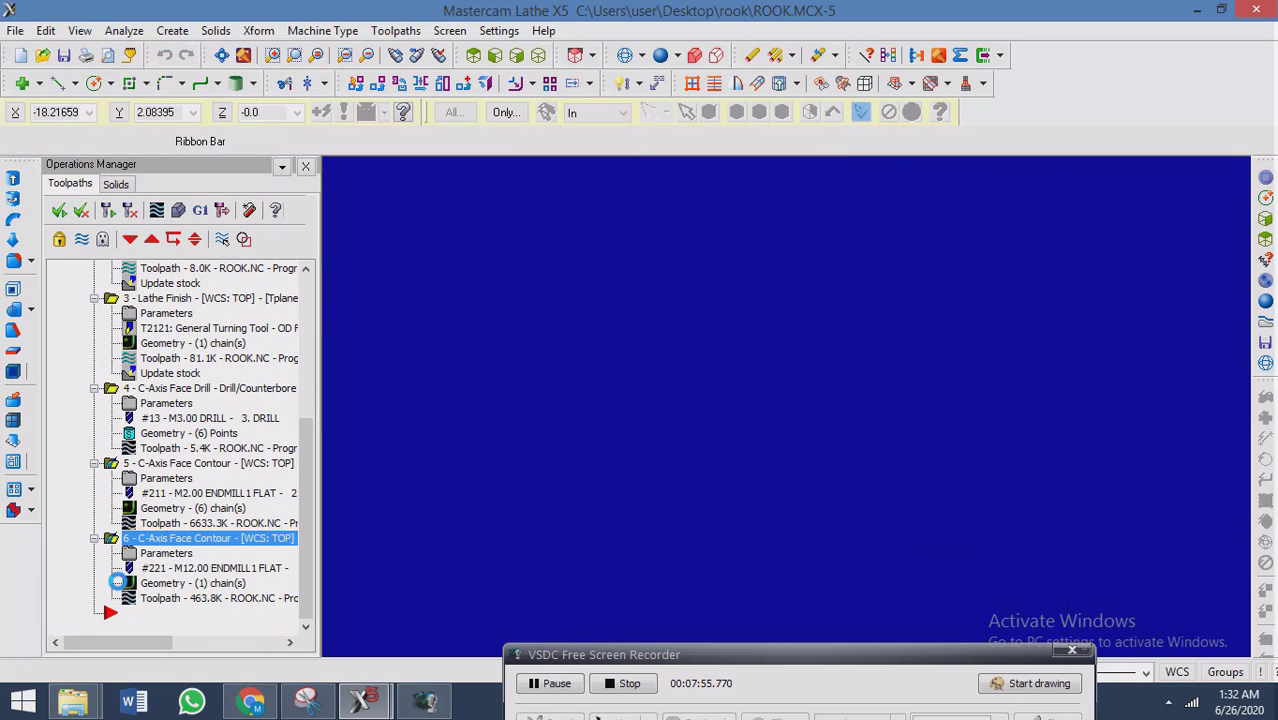
Inspect the slot and bore toolpaths around the rook's crown, and toggle the toolpath display of the selected face contours.
middle_drag(591, 353, 652, 363)
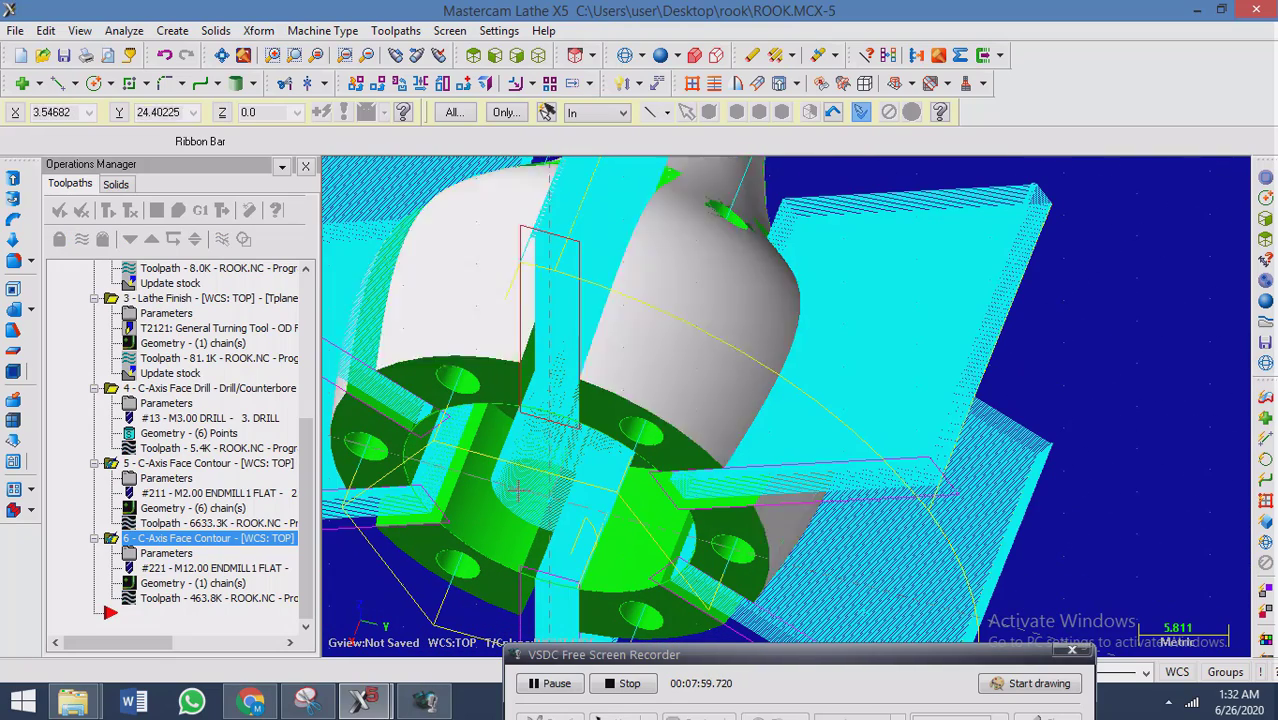
middle_drag(522, 330, 482, 408)
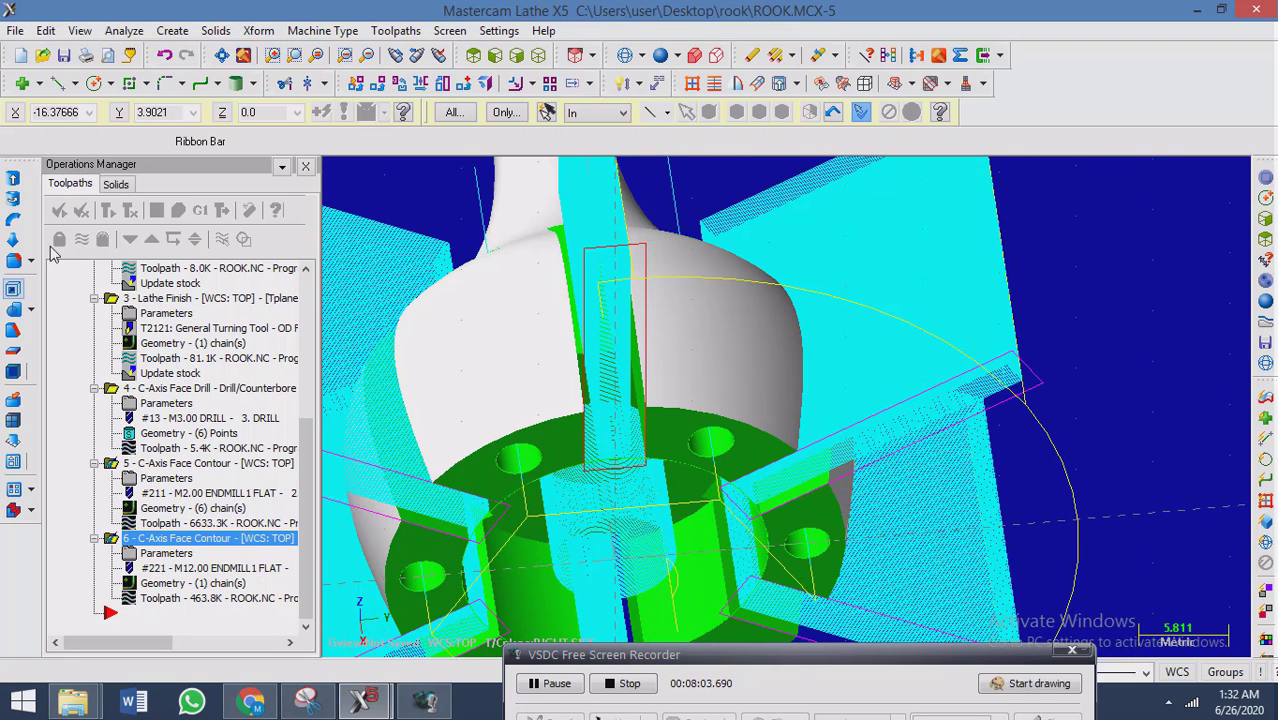
click(82, 240)
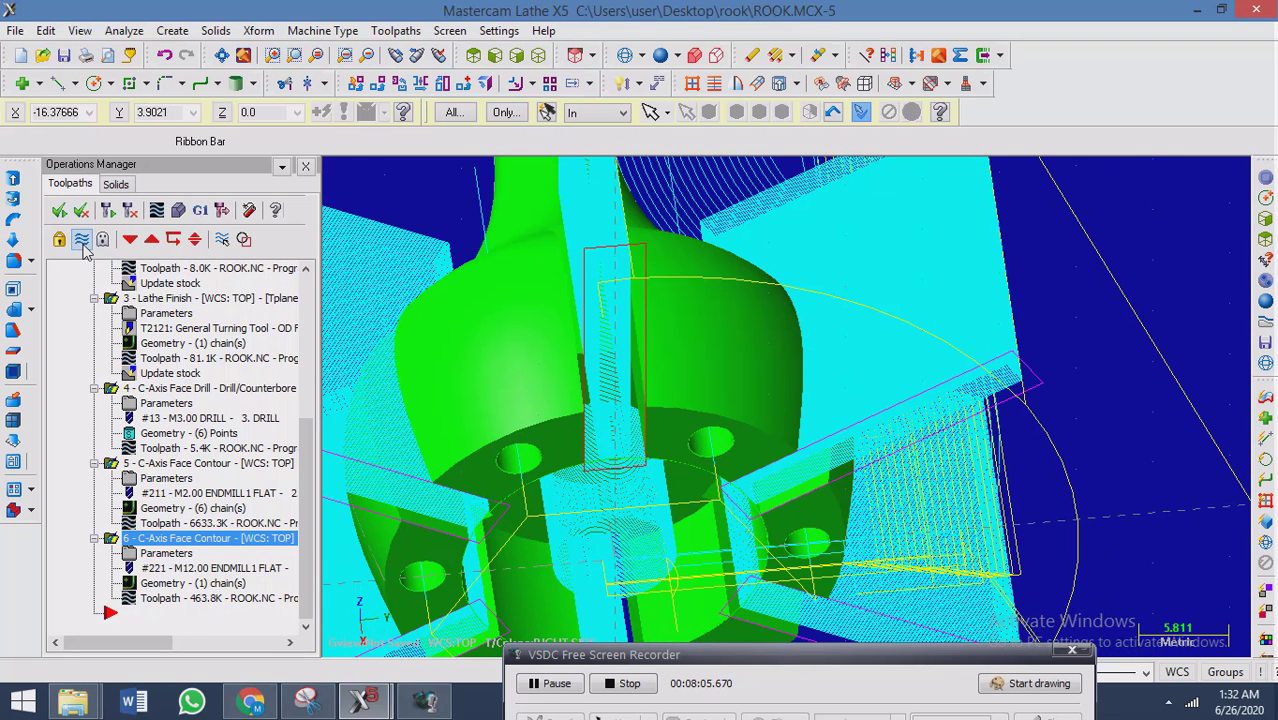